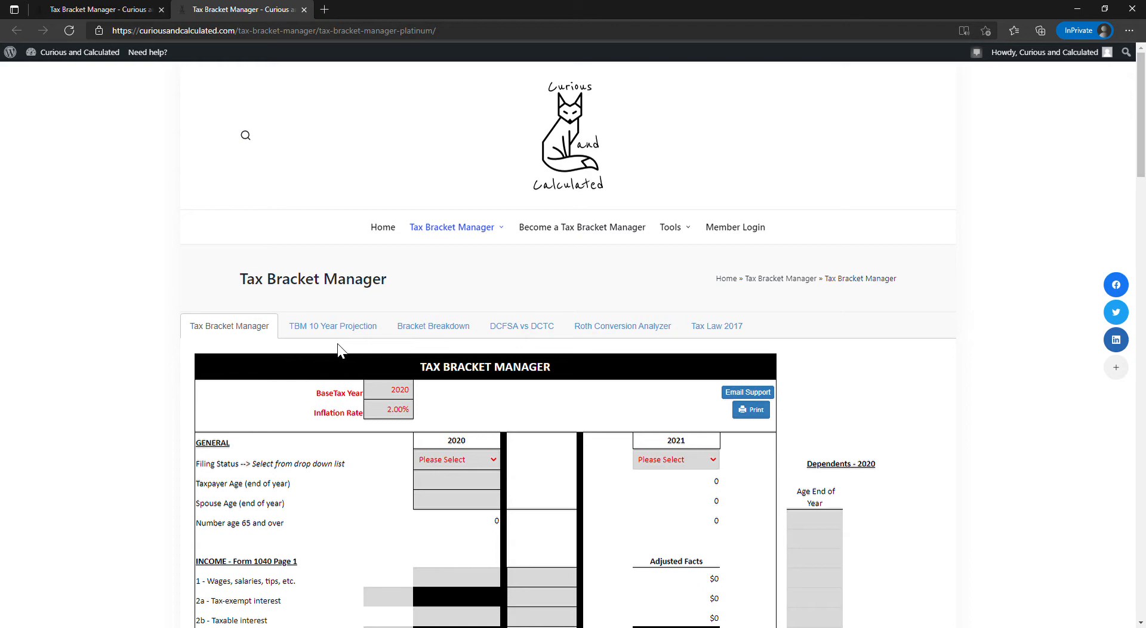
- Set the filing status to Married Filing Joint for both 2020 and 2021
scroll(338, 349, "down", 4)
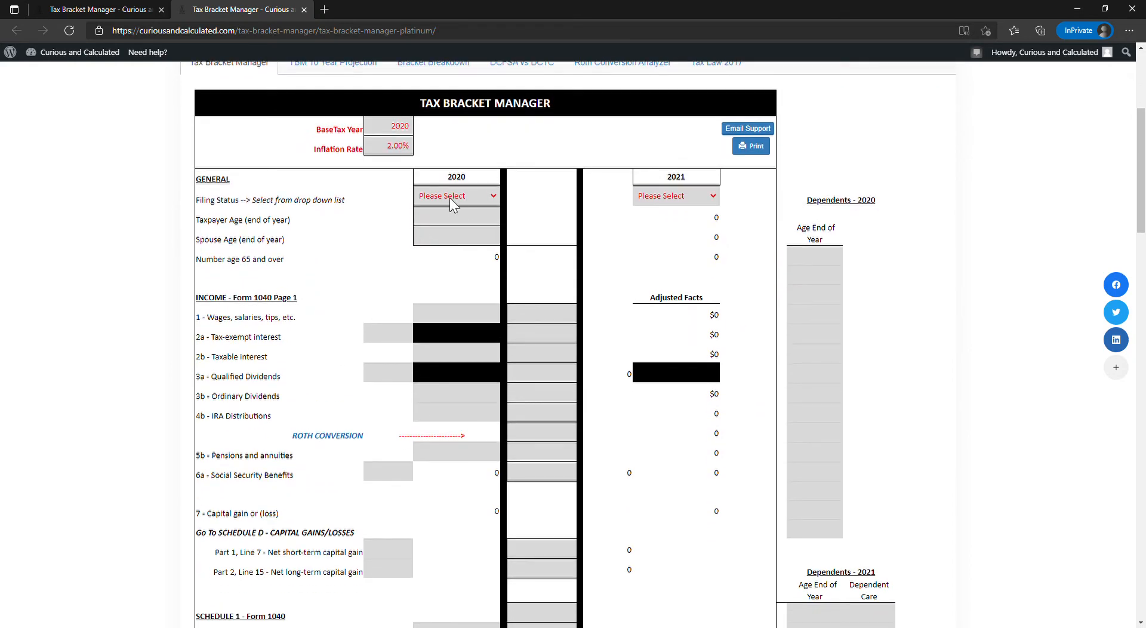
scroll(450, 199, "up", 4)
scroll(449, 198, "down", 3)
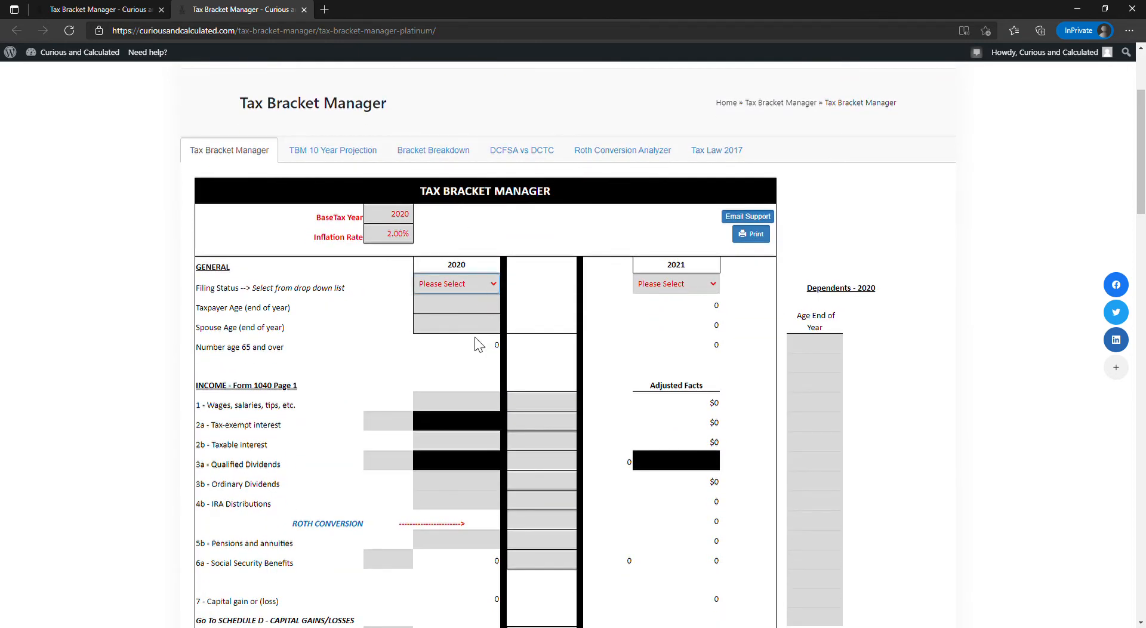
left_click(489, 334)
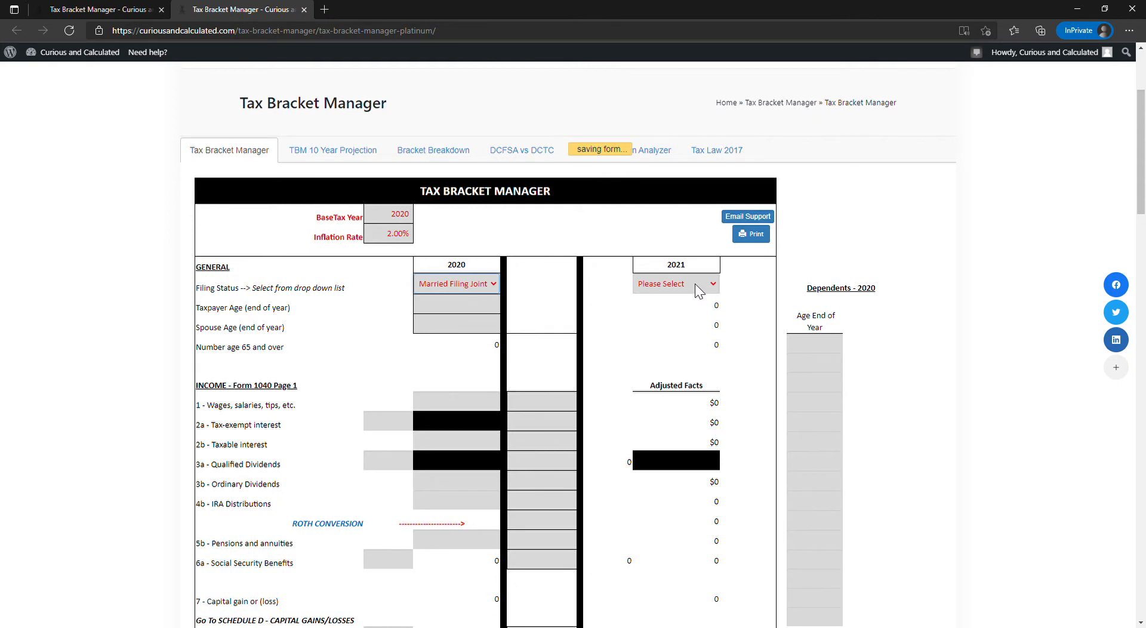
left_click(698, 332)
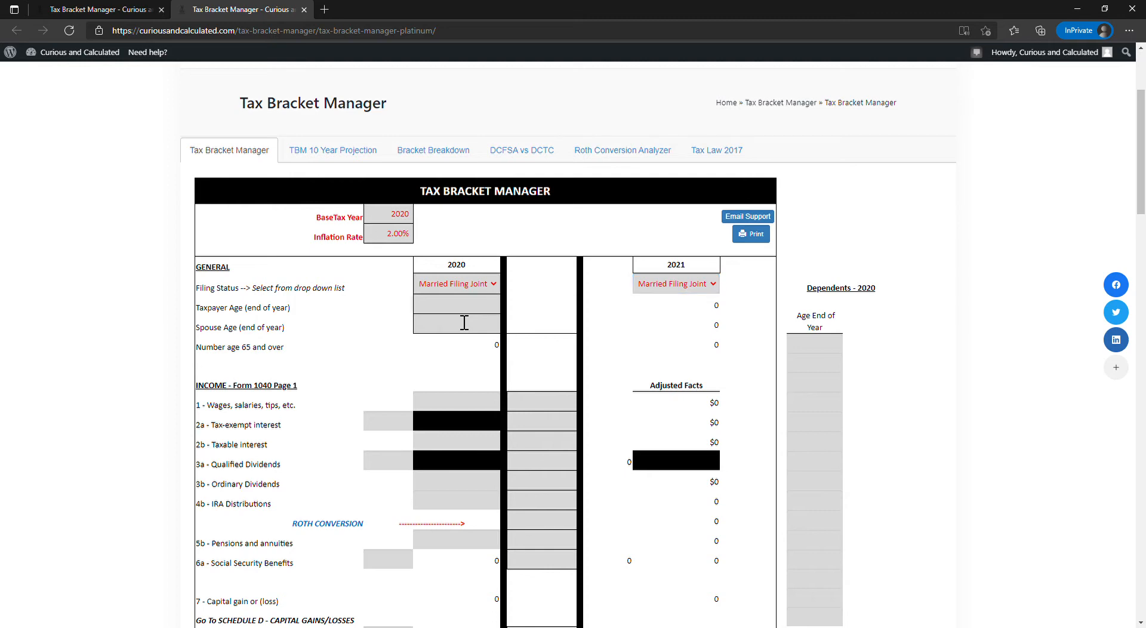
- Enter 64 as the 2020 end-of-year age for both the taxpayer and the spouse
scroll(464, 322, "down", 2)
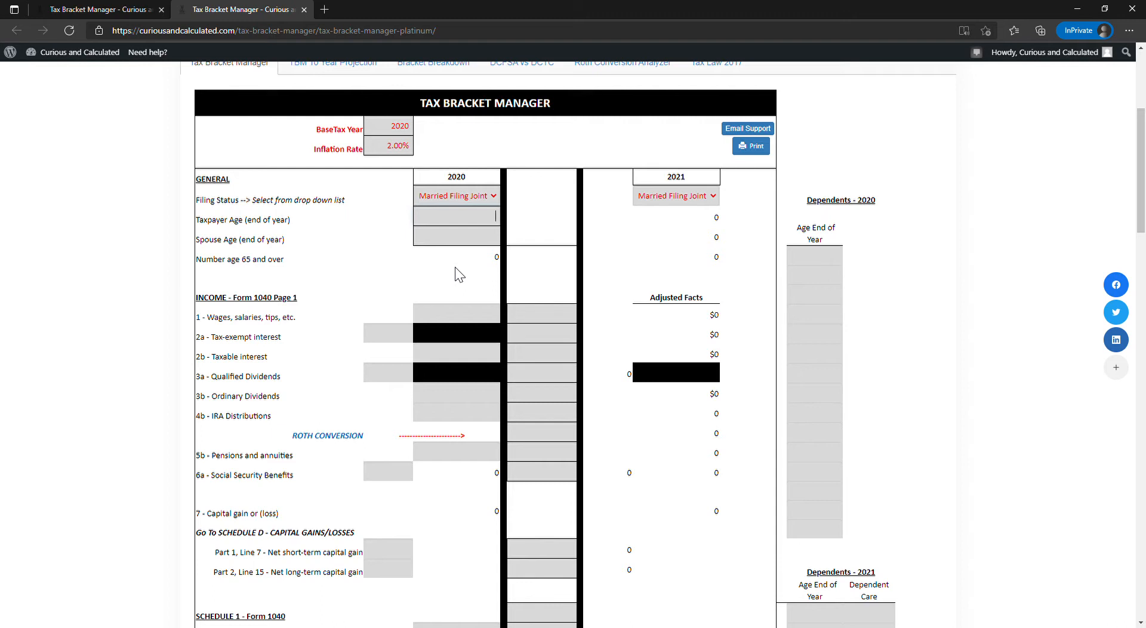
type("64")
key("Tab")
type("64")
key("Tab")
- Check the number age 65 and over for 2020 and 2021, and the taxpayer and spouse ages
left_click(475, 265)
double_click(476, 264)
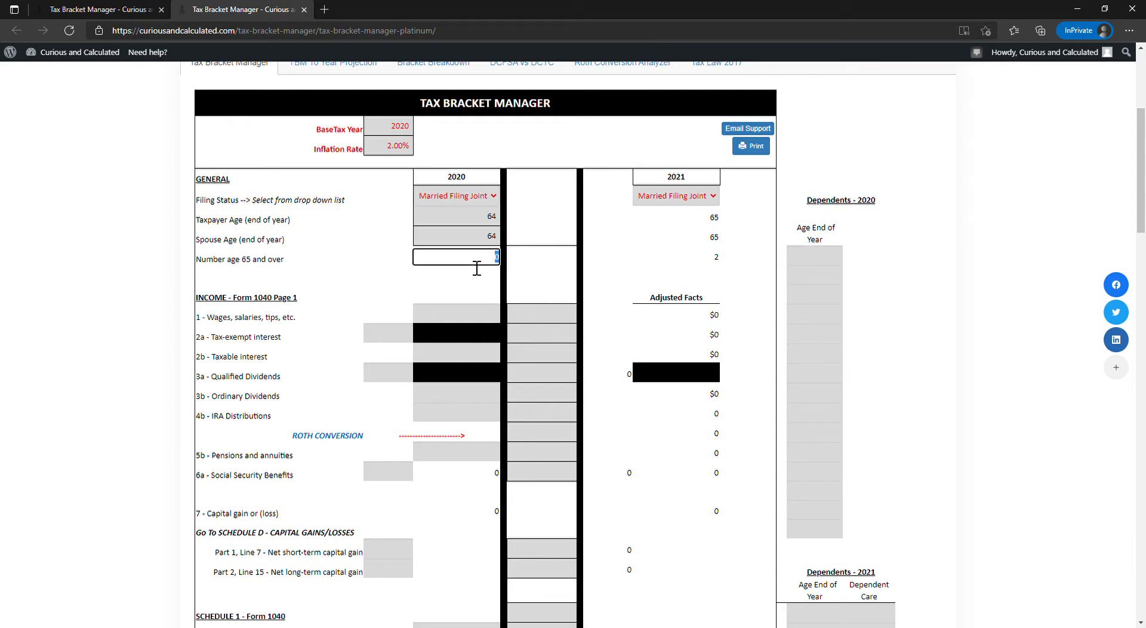
double_click(237, 267)
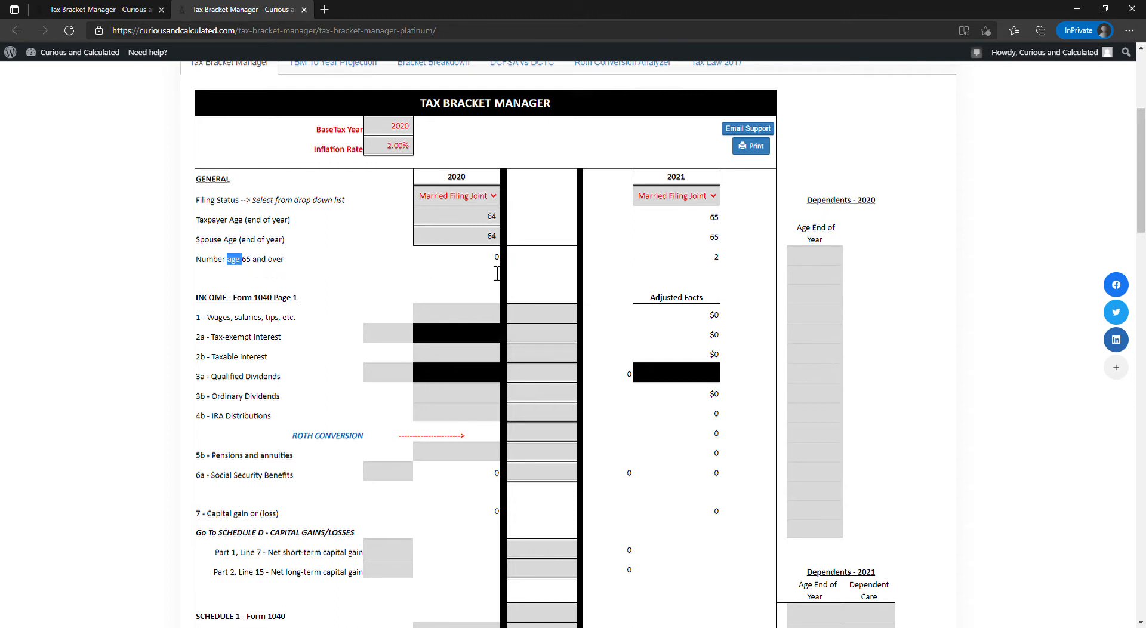
left_click(714, 222)
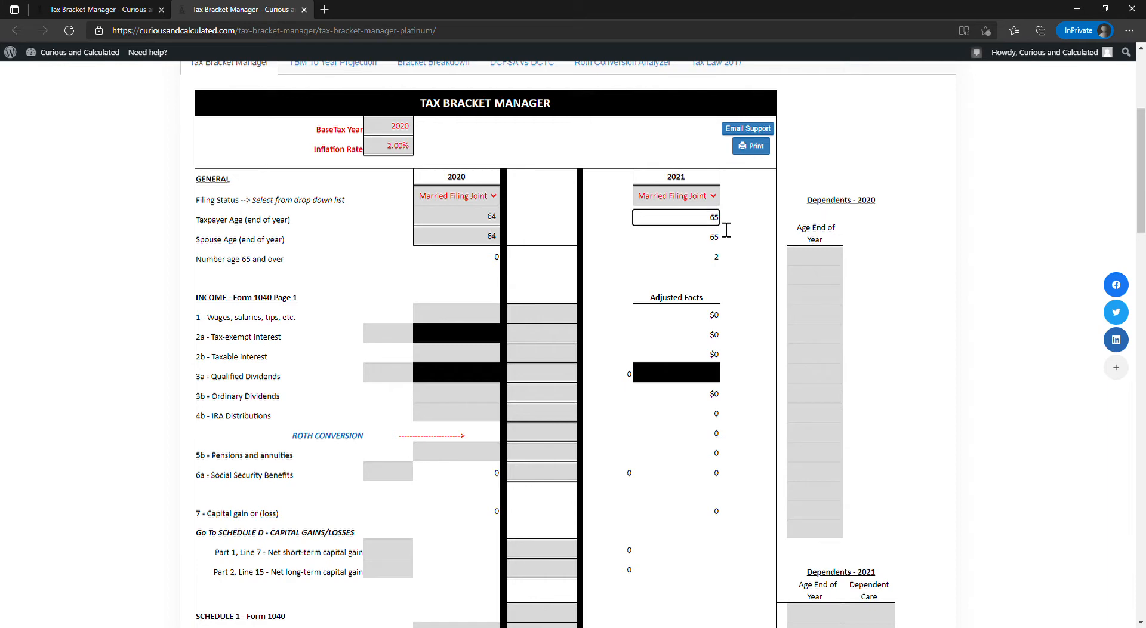
key("Tab")
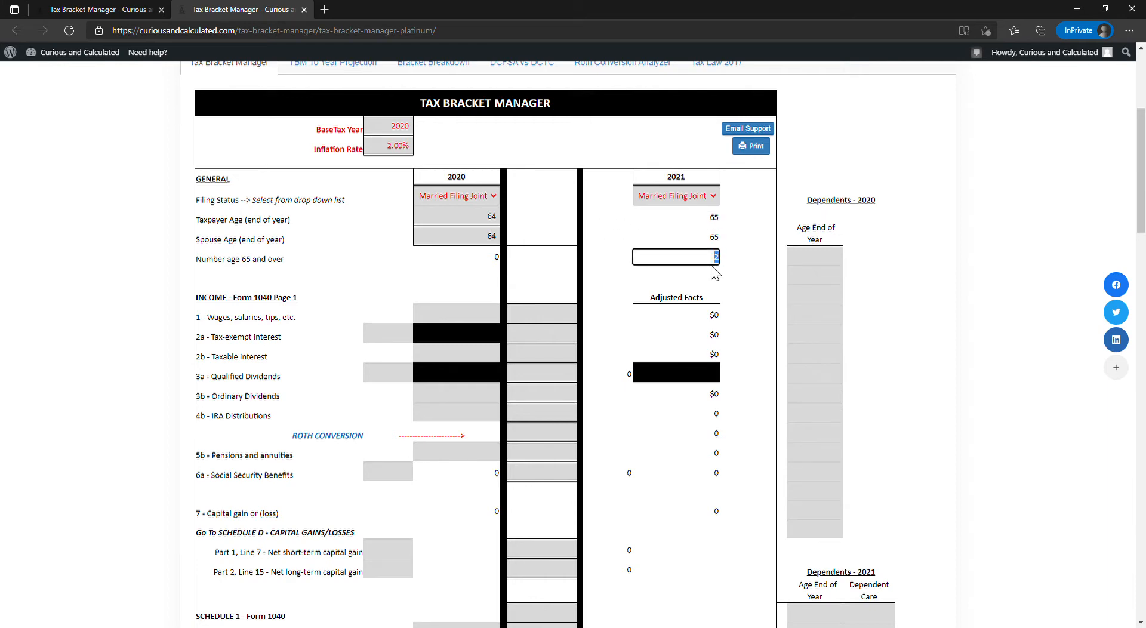
left_click(598, 250)
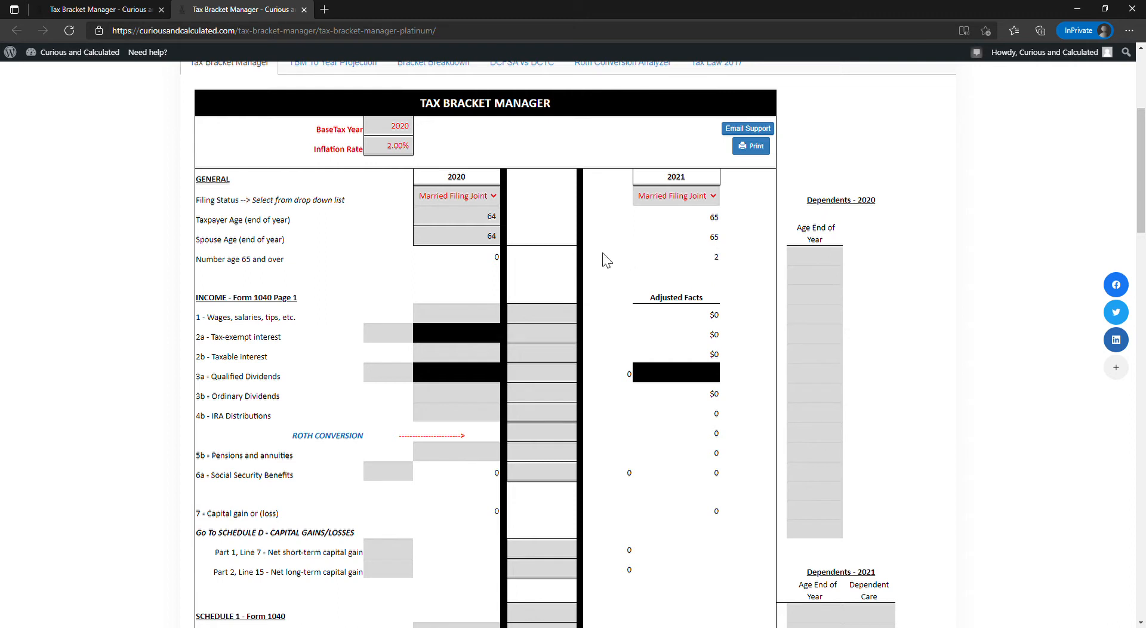
left_click(488, 216)
- Enter 7,364 for the 2020 wages, salaries and tips
scroll(484, 239, "down", 3)
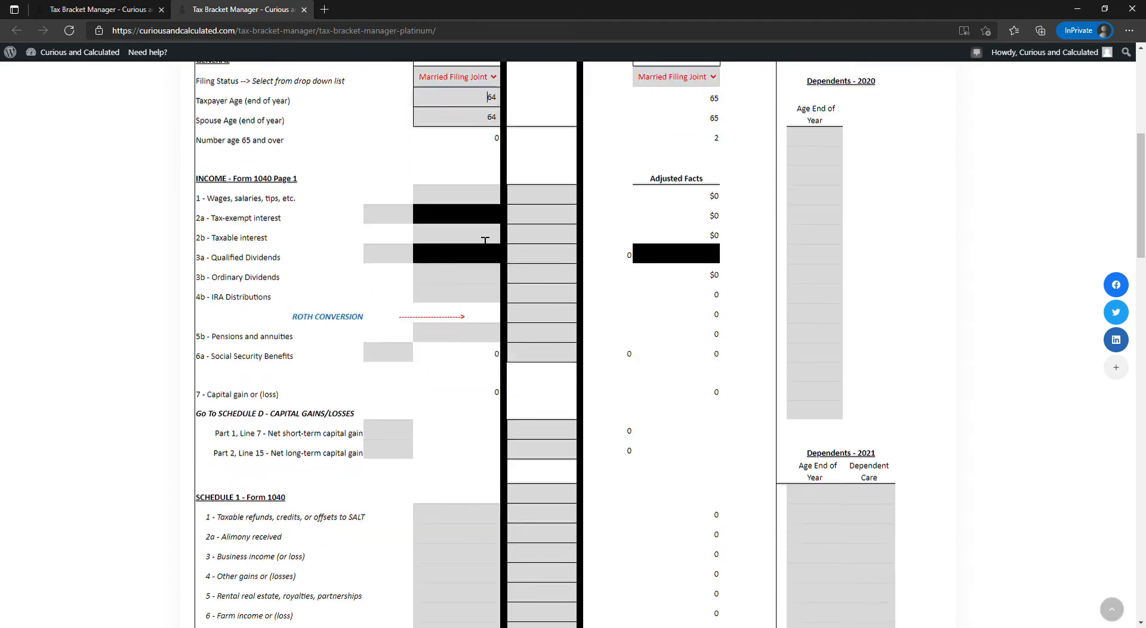
scroll(463, 199, "up", 2)
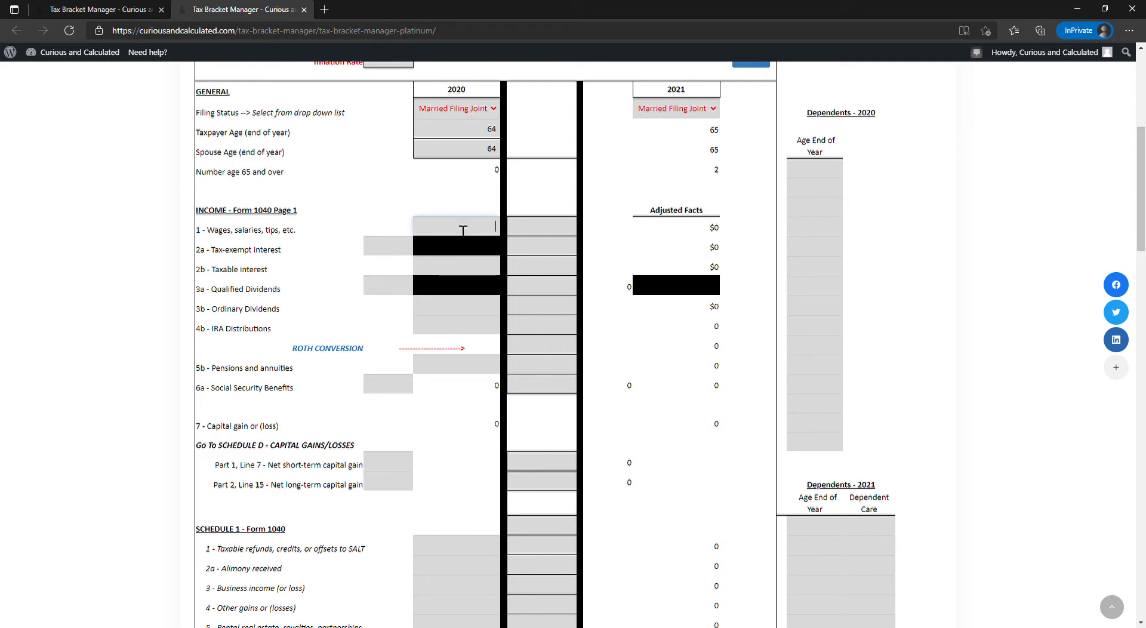
type("7364")
key("Tab")
- Enter 2020 tax-exempt interest of 111 and taxable interest of 0
left_click(399, 254)
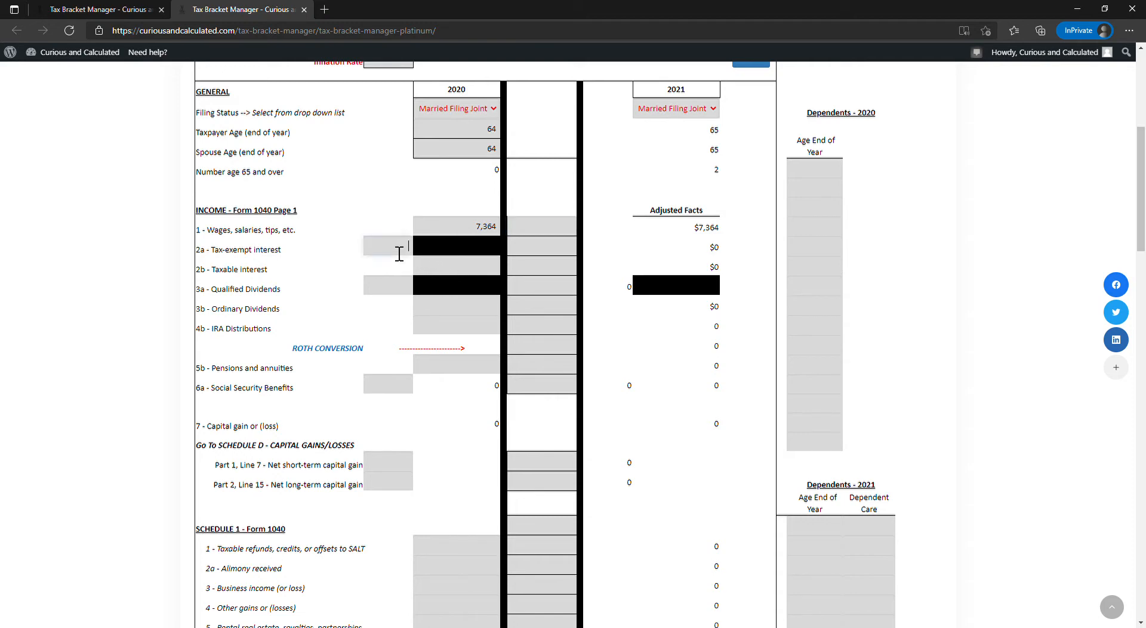
type("111")
key("Tab")
type("0")
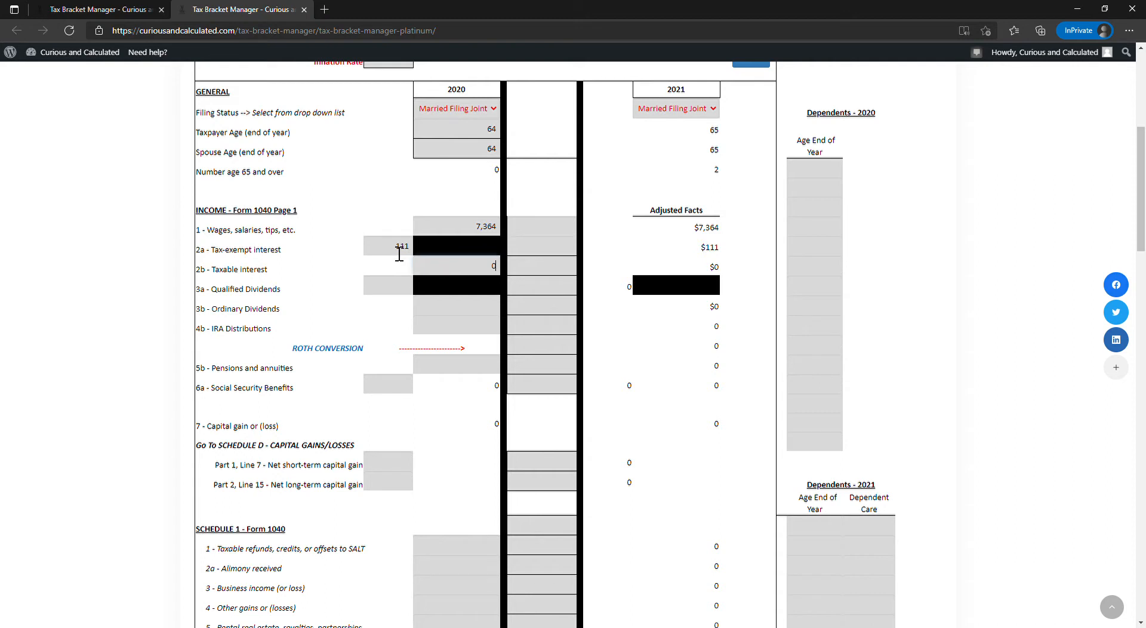
key("Tab")
key("Tab")
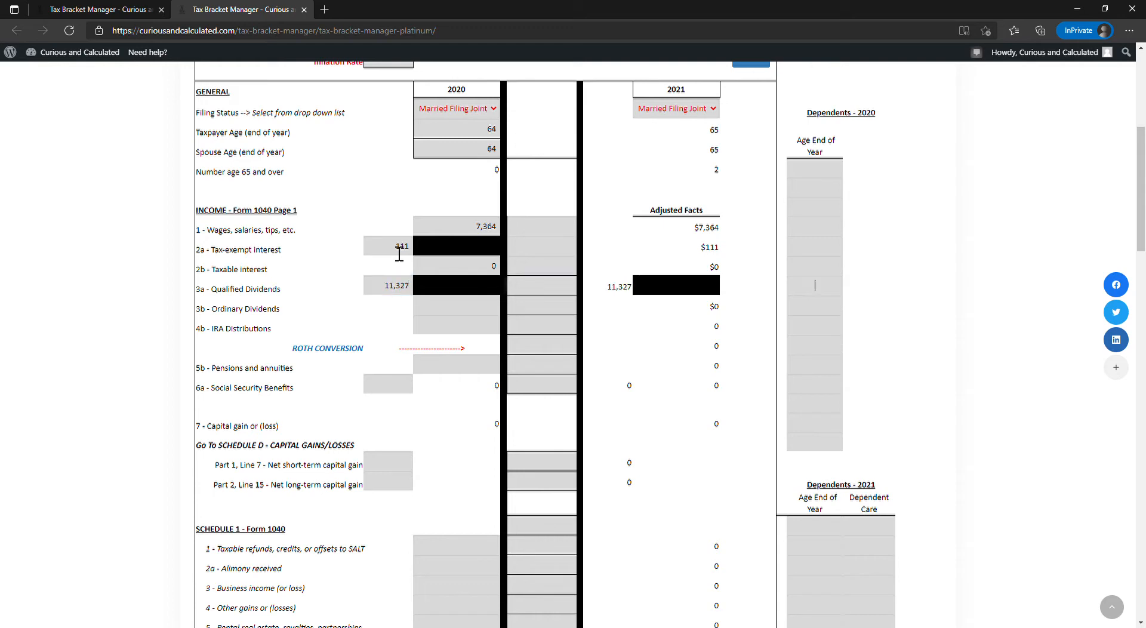
- Enter 2020 qualified dividends of 11,327 and ordinary dividends of 12,038
type("12038")
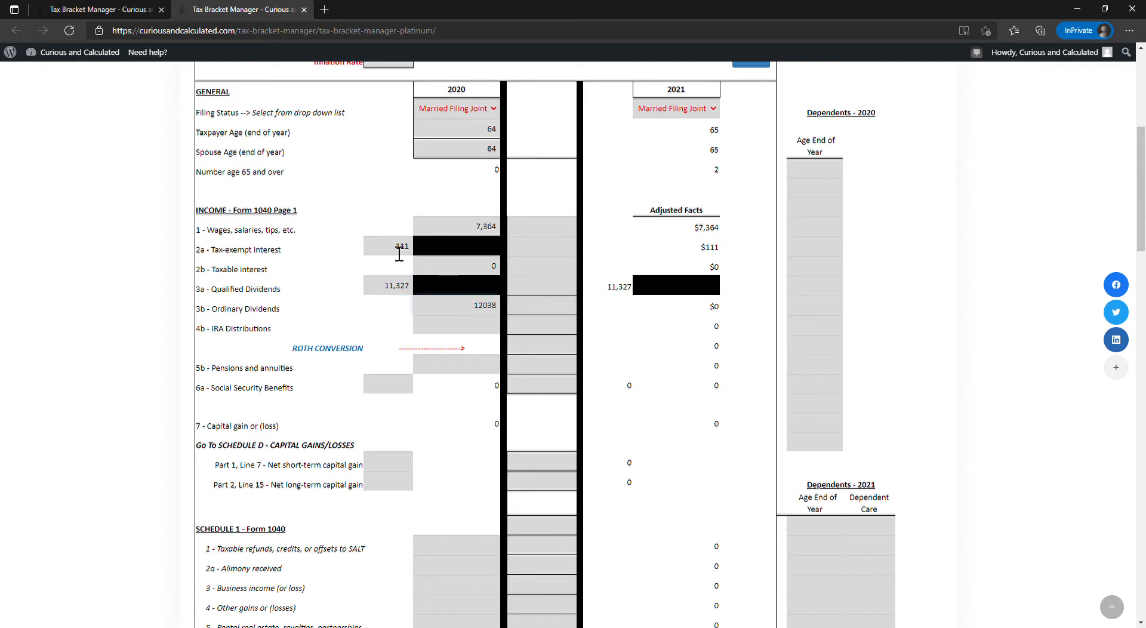
key("Tab")
left_click(474, 307)
- Enter the Schedule D net short-term capital gain as -67 and the net long-term capital gain as 9,367
scroll(470, 319, "down", 5)
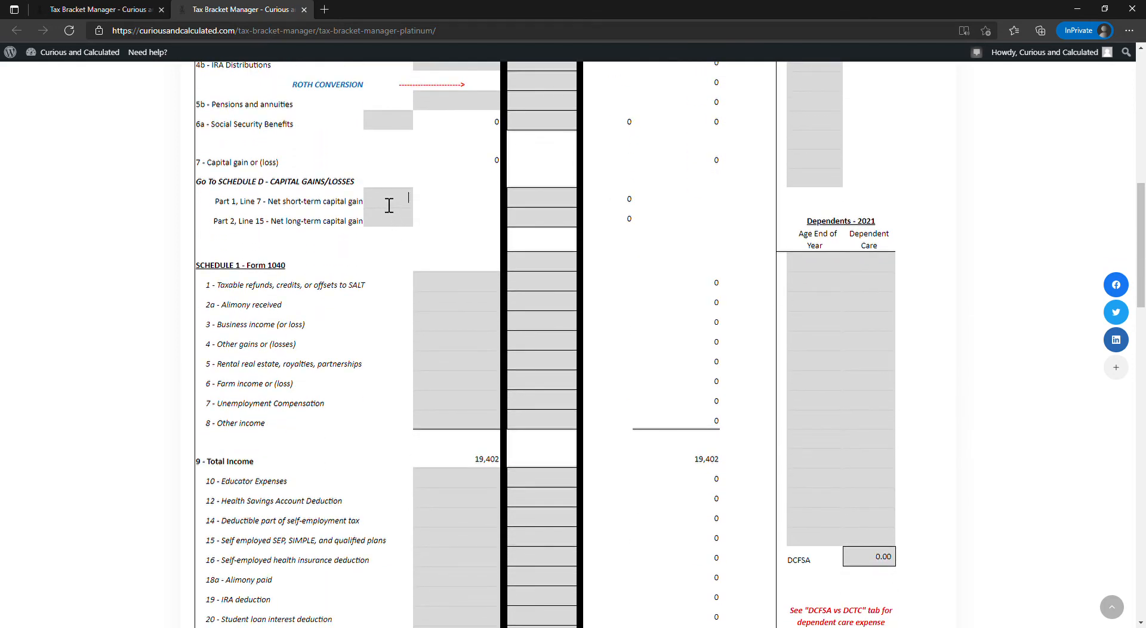
left_click(389, 204)
type("-67")
key("Return")
type("9387")
key("Return")
left_click(411, 227)
left_click(490, 166)
- Try -10,000 as the Schedule D net long-term capital gain and check the capital gain or loss line
left_click(398, 226)
key("BackSpace")
type("-10000")
left_click(466, 221)
left_click(494, 165)
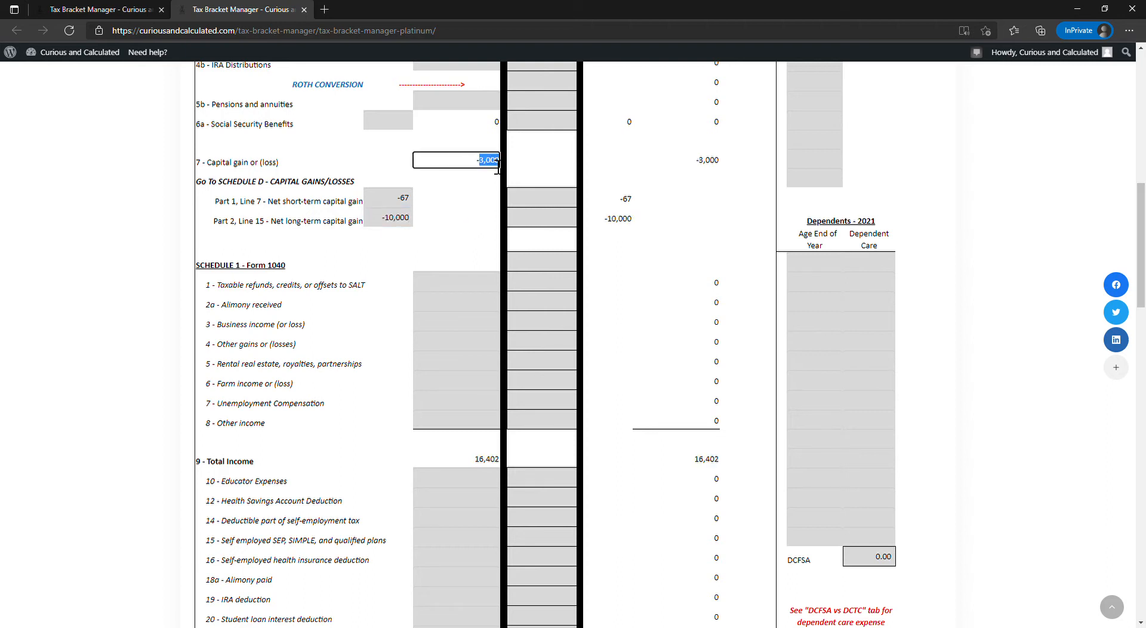
- Set the Schedule D net long-term capital gain back to 9,367
left_click(385, 221)
type("9")
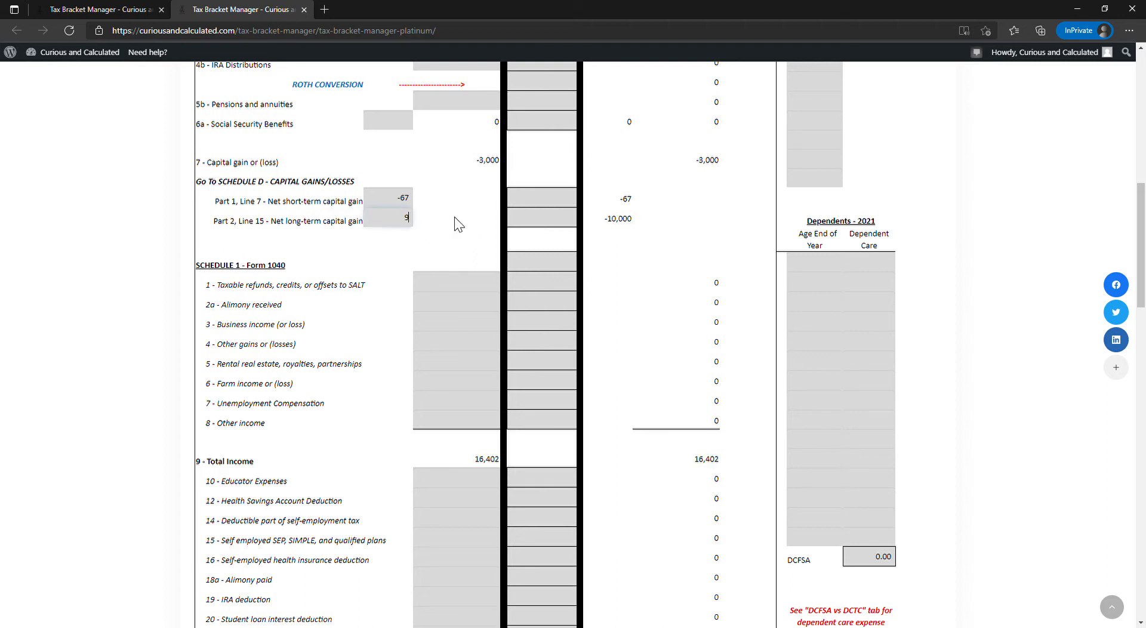
type(",367")
left_click(453, 217)
- Enter 23,734 for 2020 rental real estate, royalties and partnerships on Schedule 1
scroll(421, 197, "down", 1)
scroll(242, 187, "down", 1)
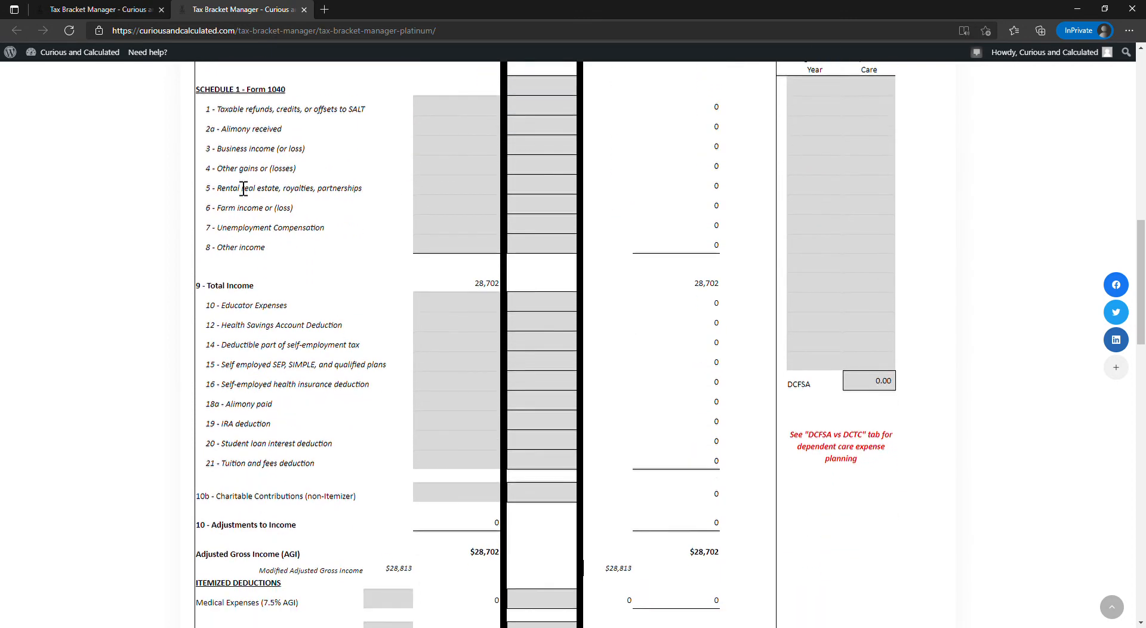
scroll(248, 182, "up", 1)
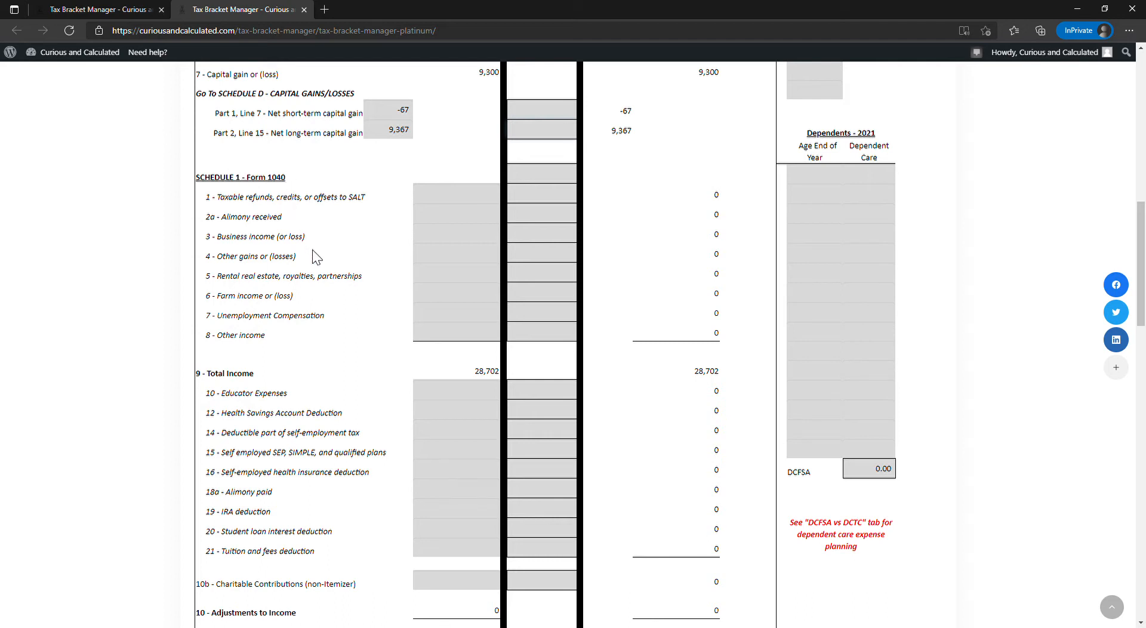
type("23,734")
key("Tab")
- Try a 2020 IRA deduction of -5,000, and clear it again
scroll(445, 287, "down", 1)
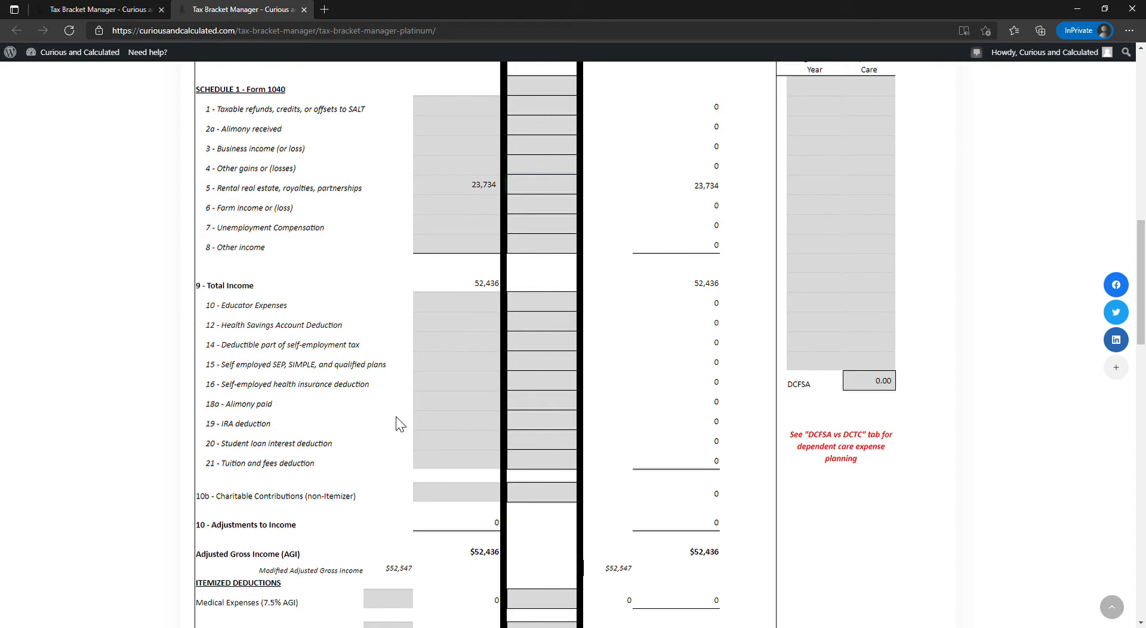
left_click(485, 424)
type("-5,000")
key("Tab")
left_click_drag(475, 427, 537, 428)
key("Delete")
- Enter 300 for the 2020 non-itemizer charitable contributions
left_click(478, 504)
type("300")
key("Tab")
left_click(475, 500)
- Review the 2020 adjusted gross income and standard deduction, and enter 123 for Qualified Business Income
scroll(475, 499, "down", 3)
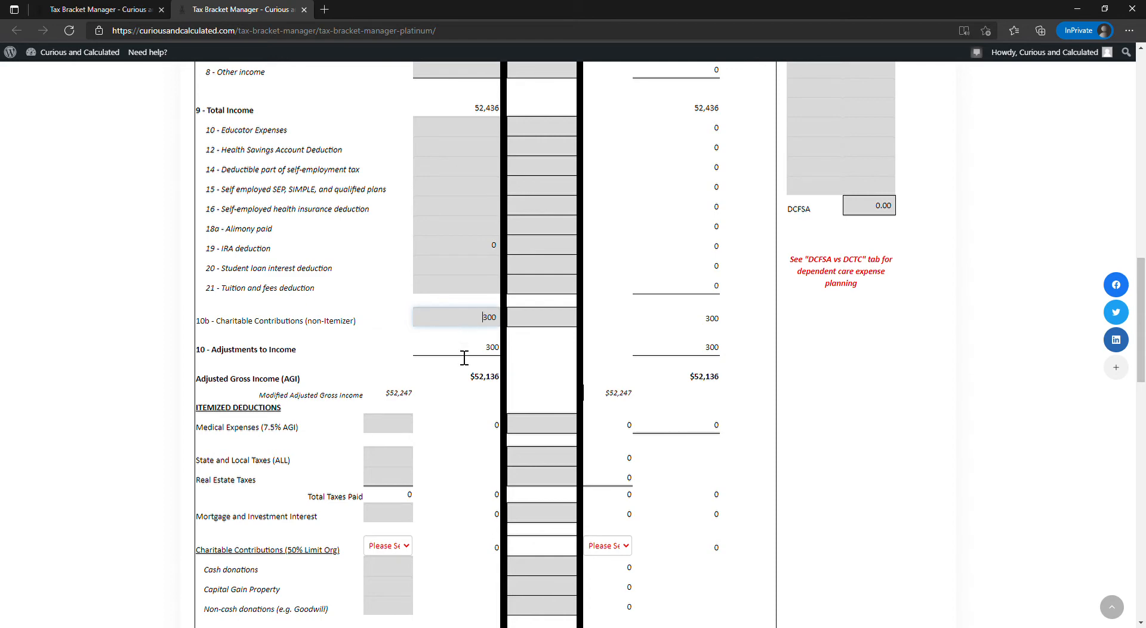
double_click(466, 381)
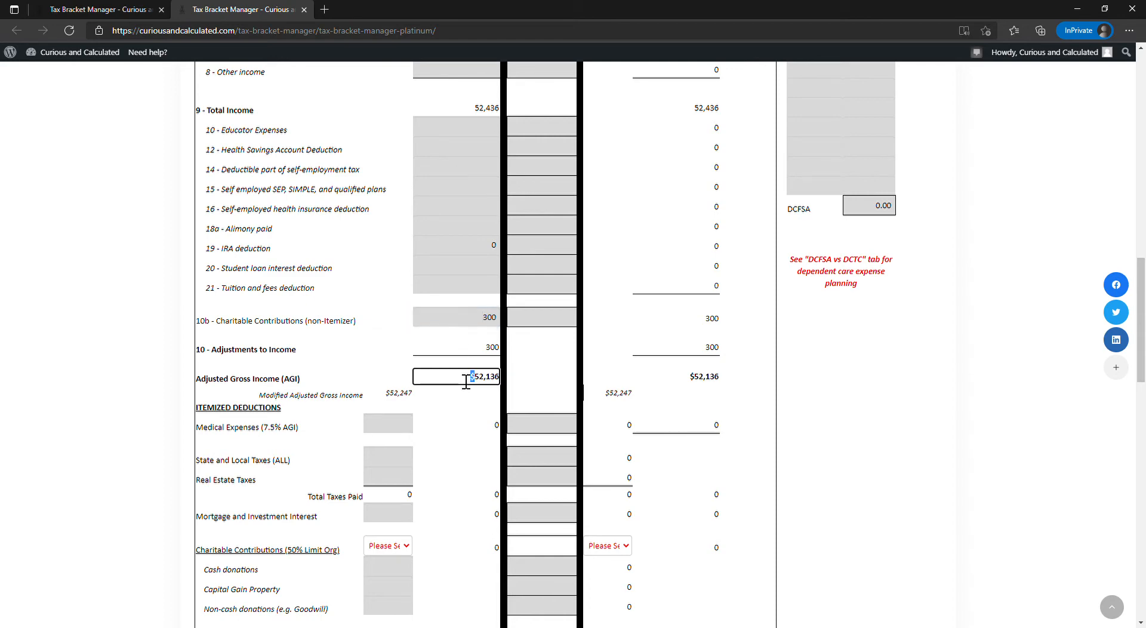
left_click(405, 438)
scroll(412, 401, "down", 5)
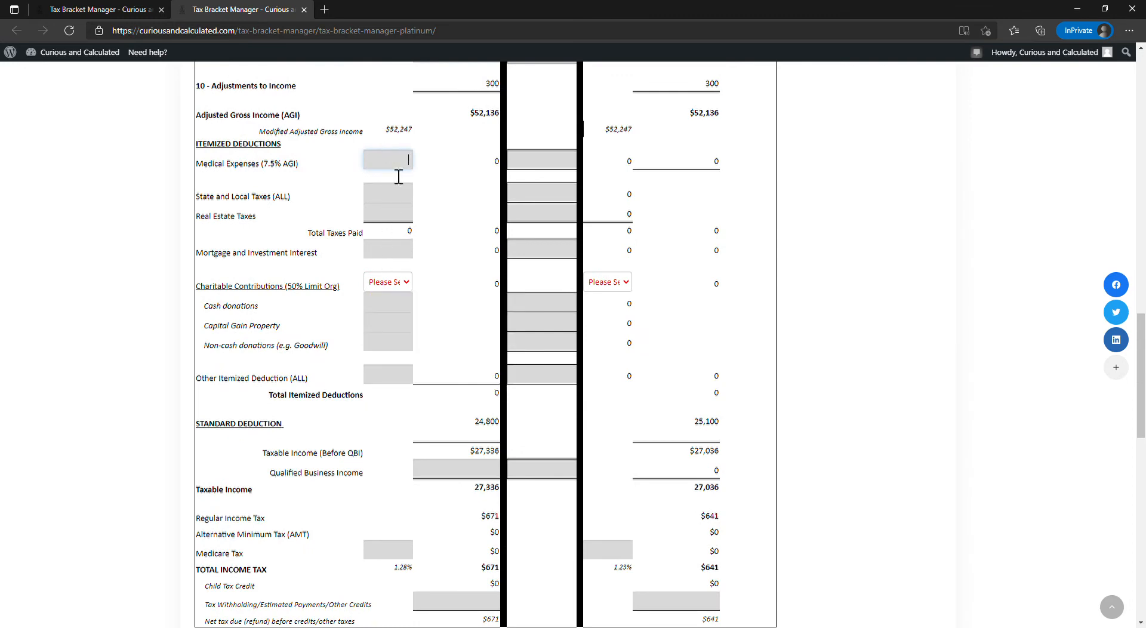
scroll(394, 191, "down", 3)
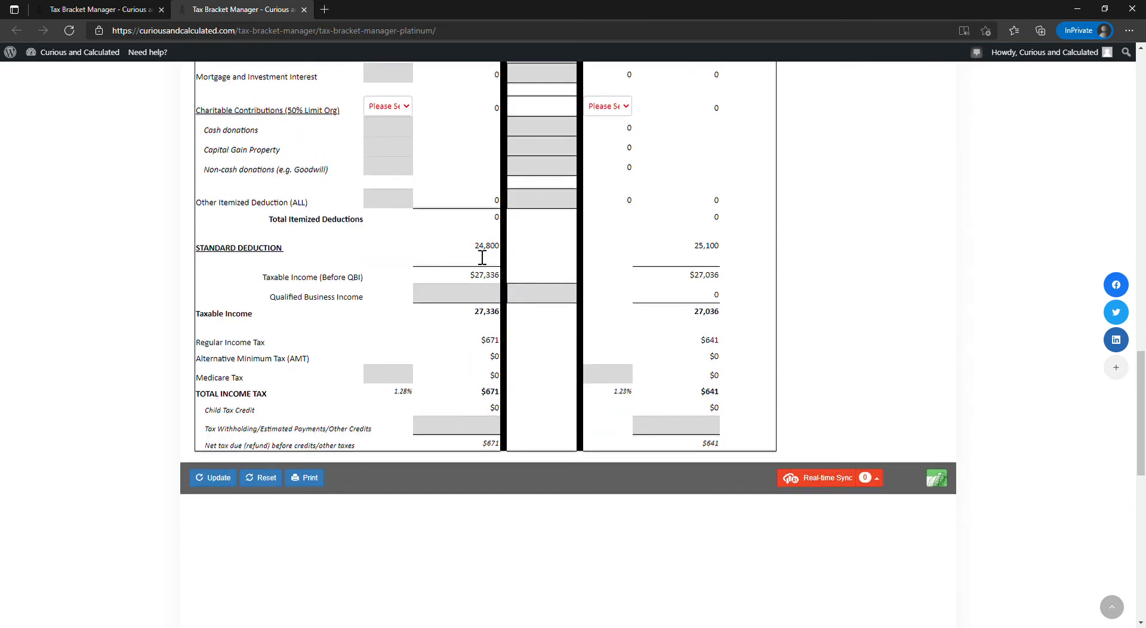
left_click(482, 256)
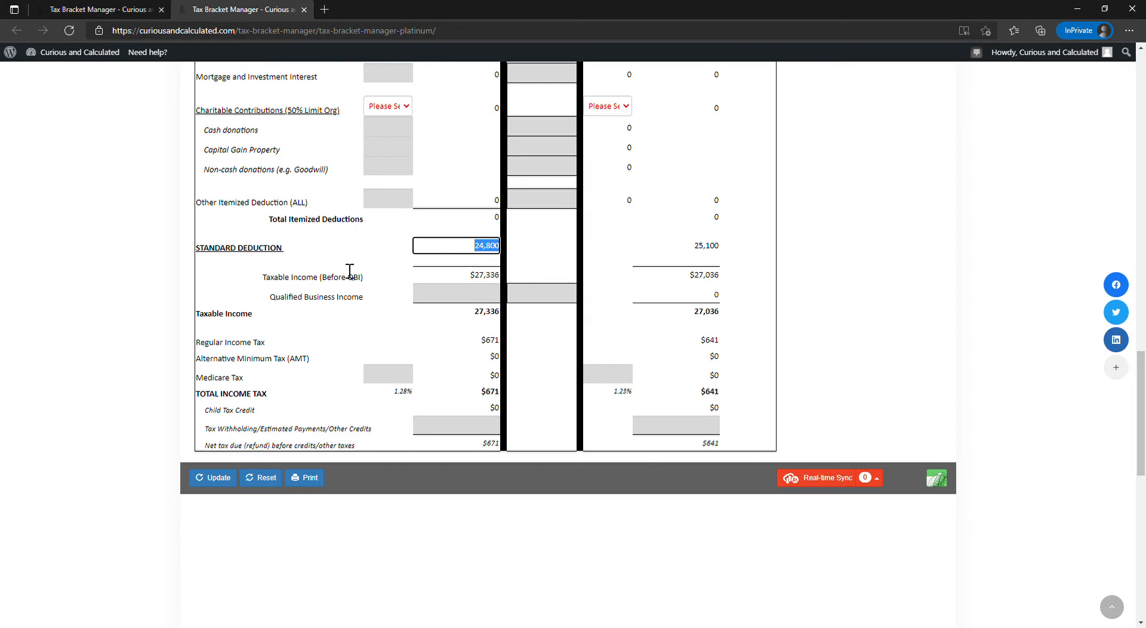
left_click(481, 300)
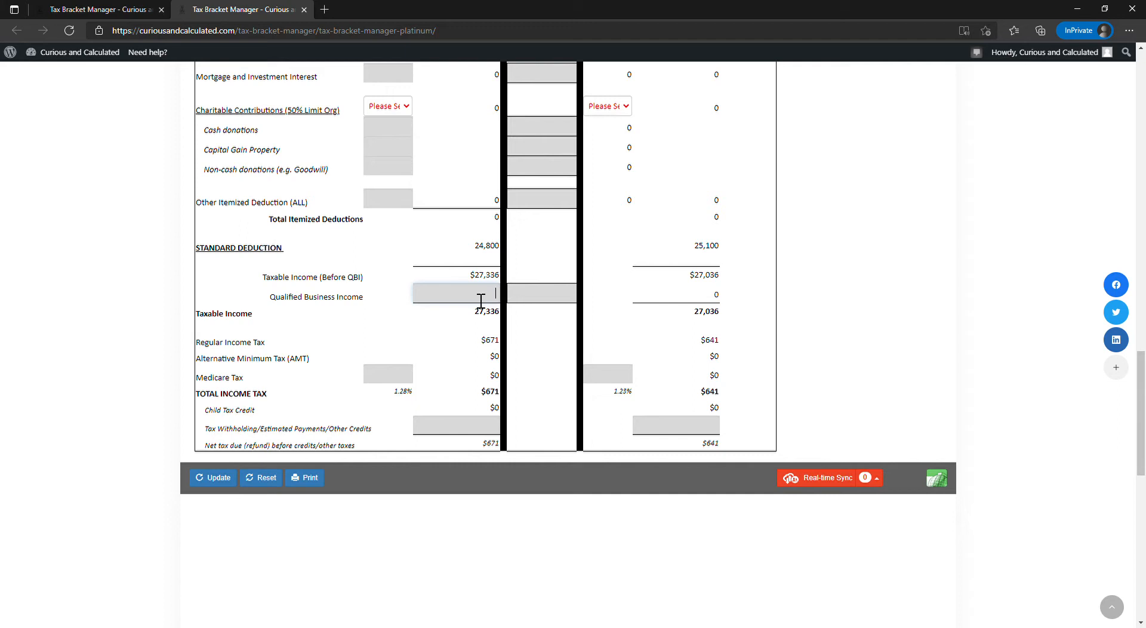
type("123")
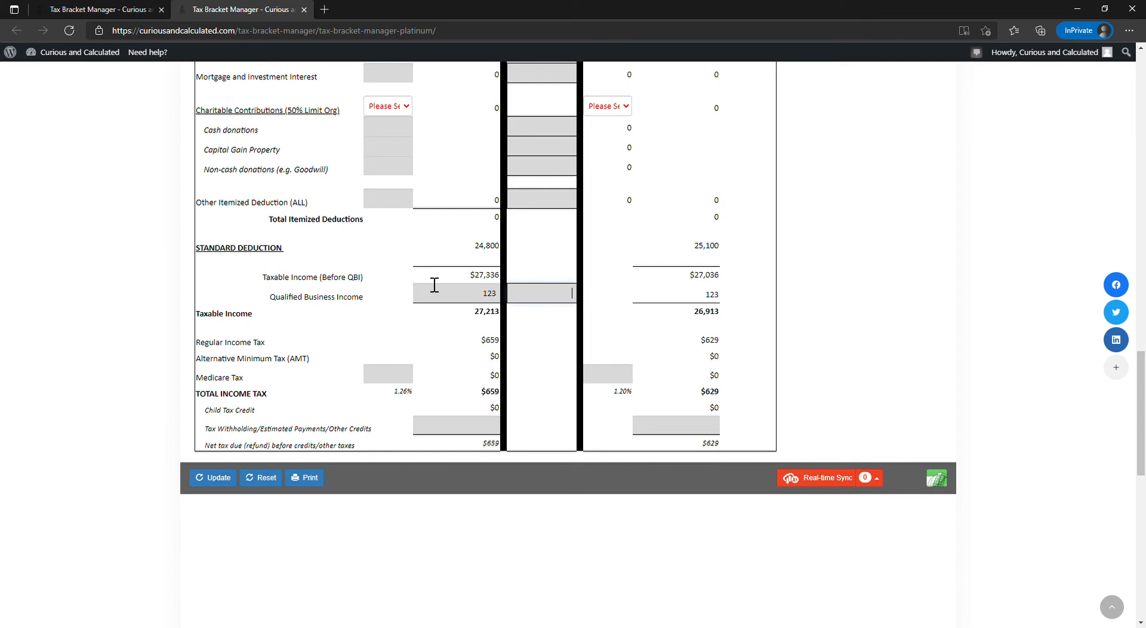
- Examine the 2020 regular income tax and the Medicare Tax entry against the income figures
double_click(492, 341)
scroll(477, 346, "up", 15)
scroll(400, 299, "down", 7)
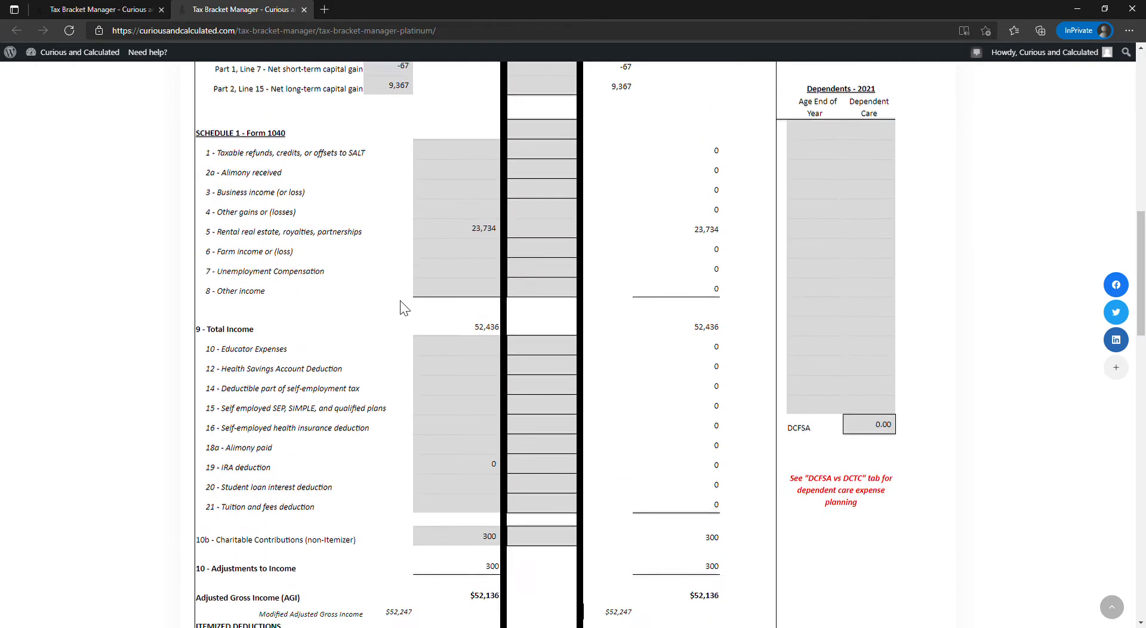
scroll(403, 287, "down", 15)
scroll(407, 266, "up", 4)
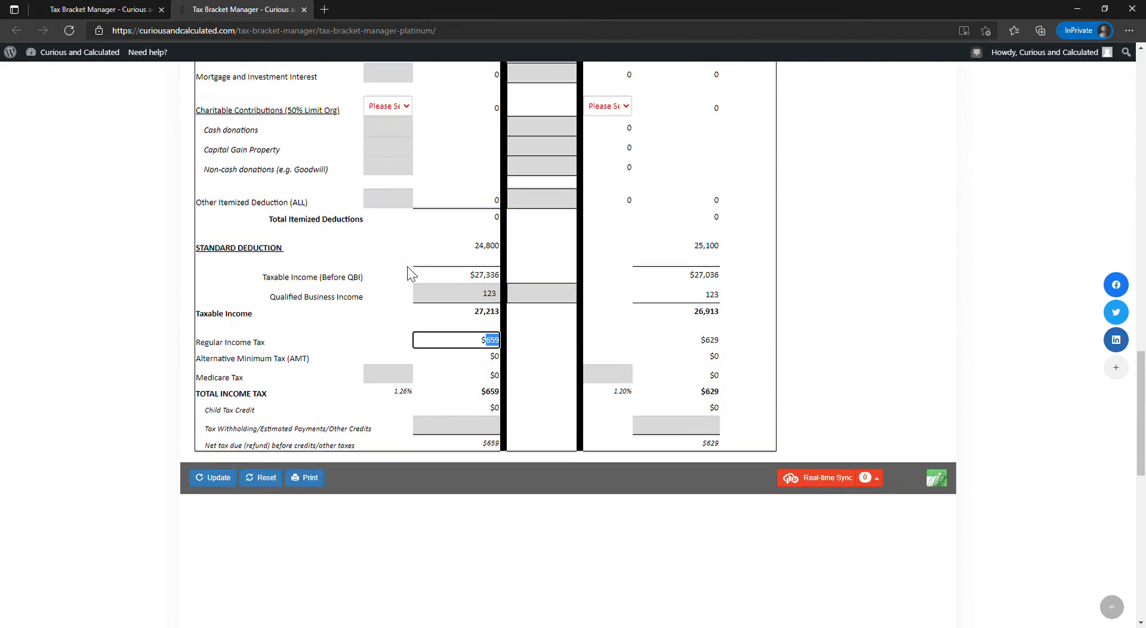
left_click(375, 366)
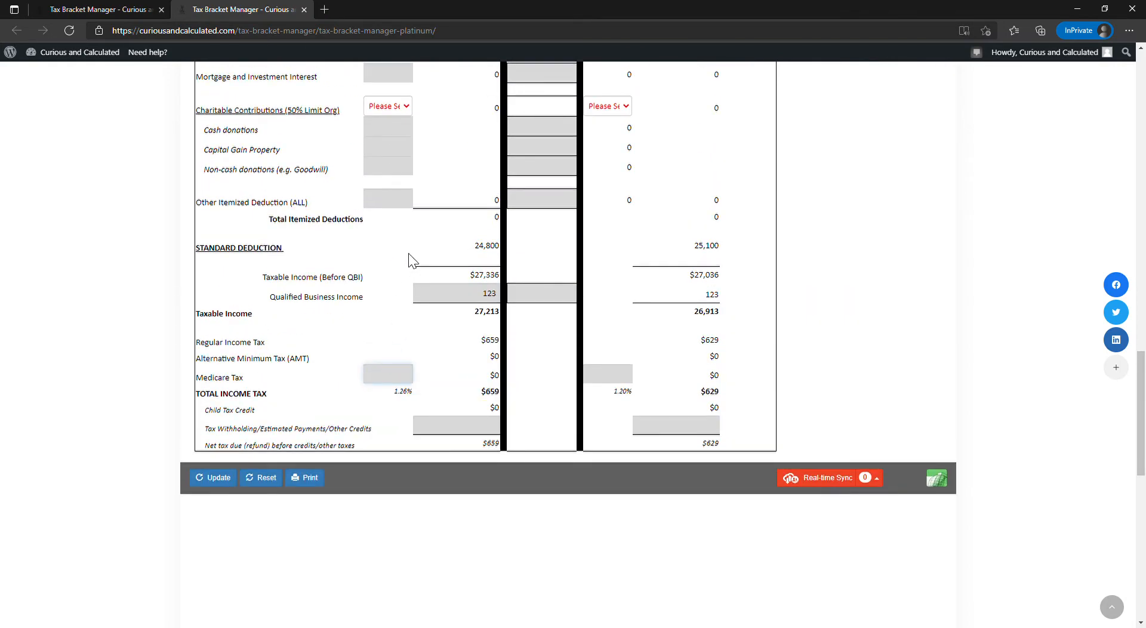
- Raise the 2020 wages by 300,000 and go back down to the tax section
scroll(406, 328, "up", 15)
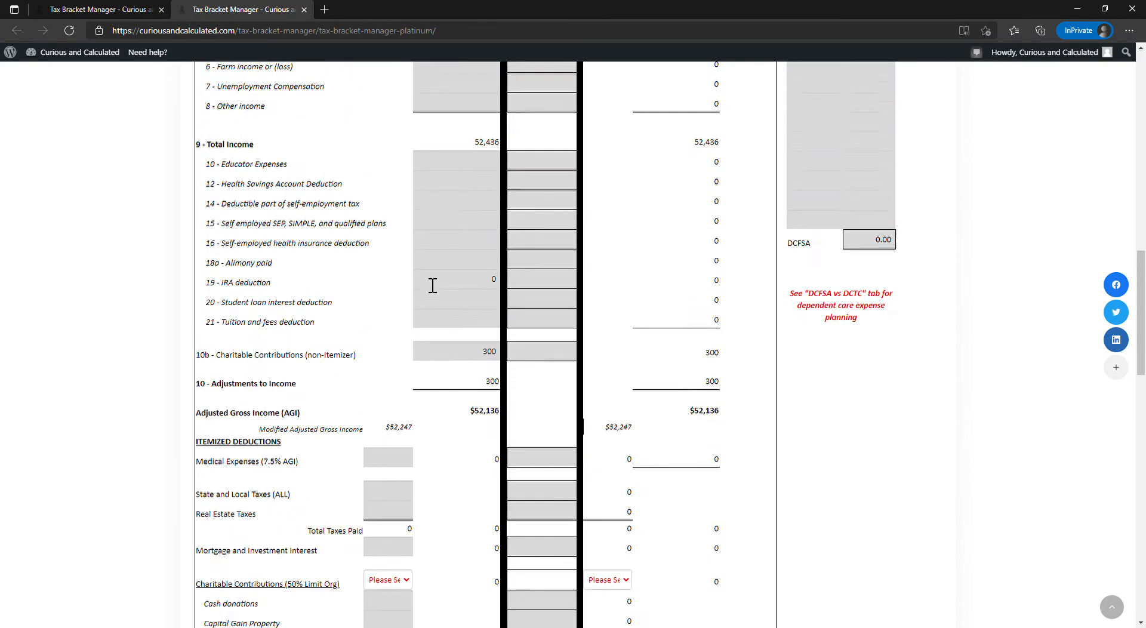
left_click(479, 404)
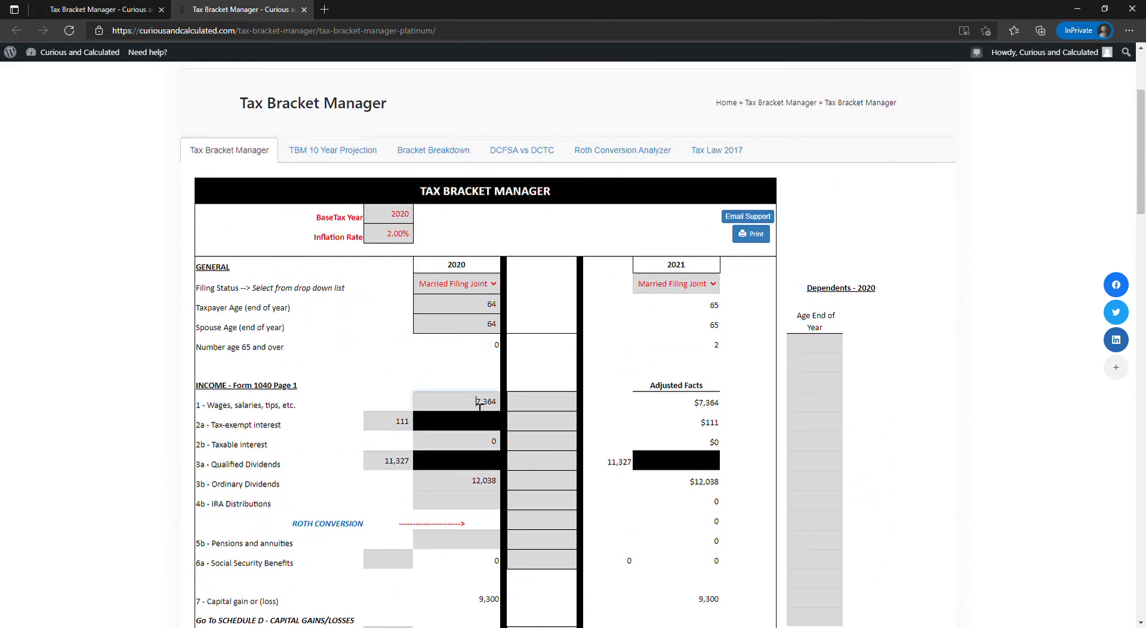
type("20")
key("Tab")
scroll(468, 388, "down", 5)
scroll(463, 382, "down", 14)
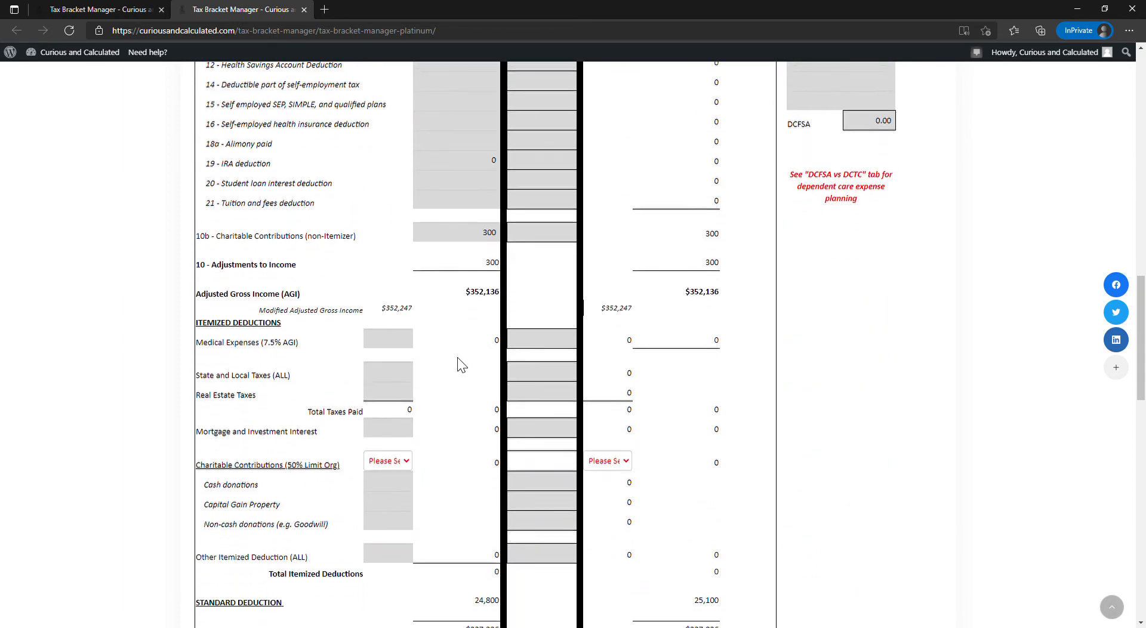
- Enter 23,734 as the 2020 Medicare Tax income adjustment, matching the rental real estate and partnership income
double_click(493, 379)
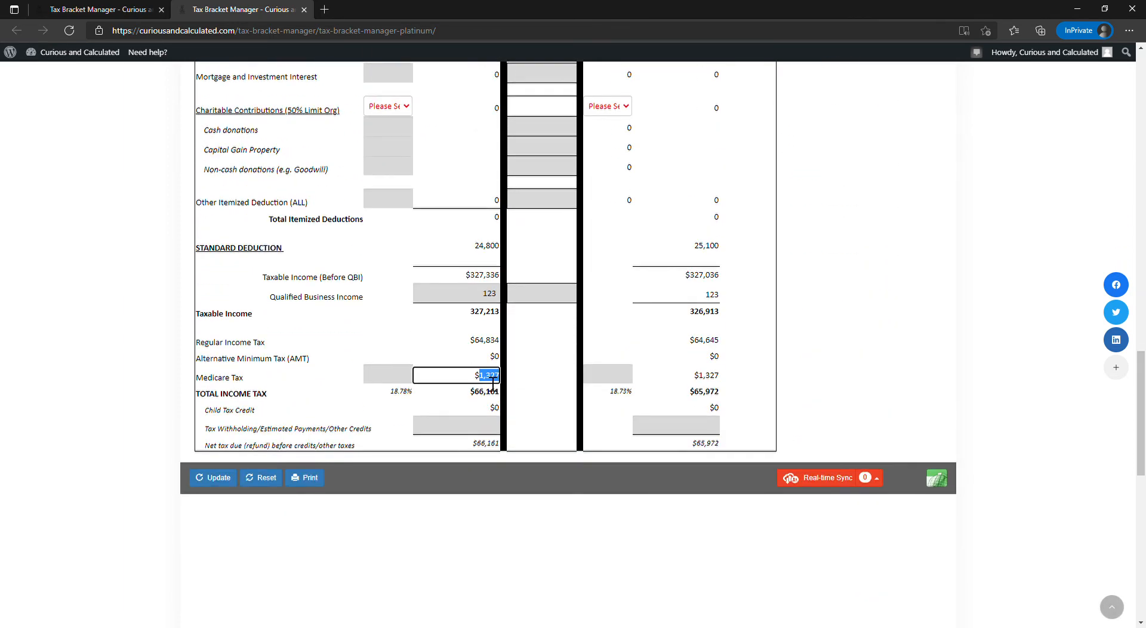
left_click(384, 380)
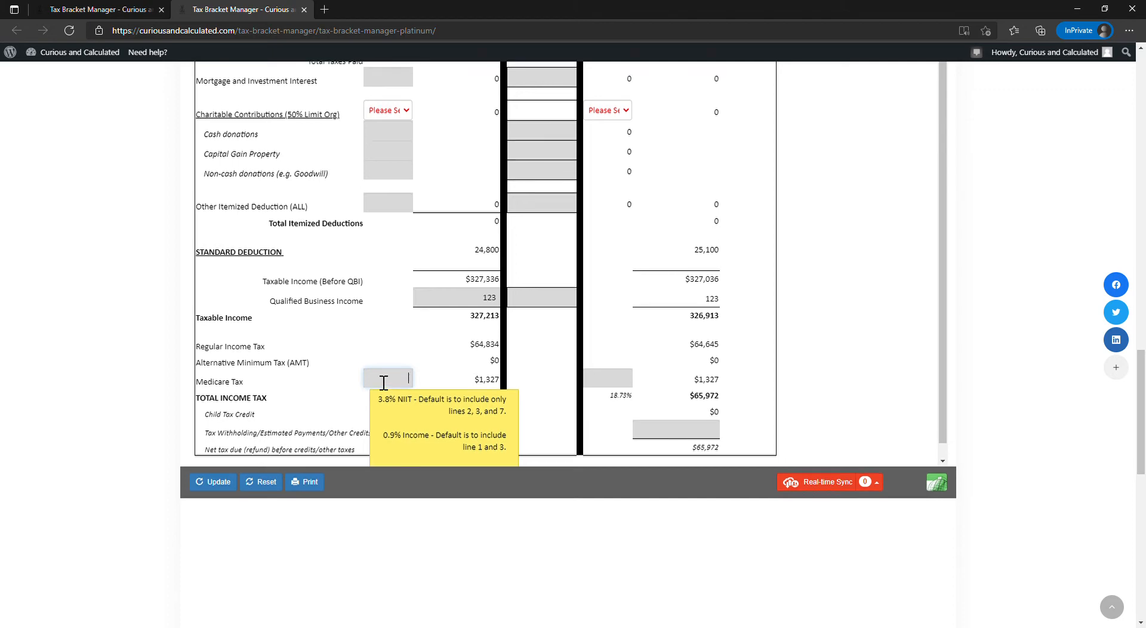
scroll(384, 382, "up", 10)
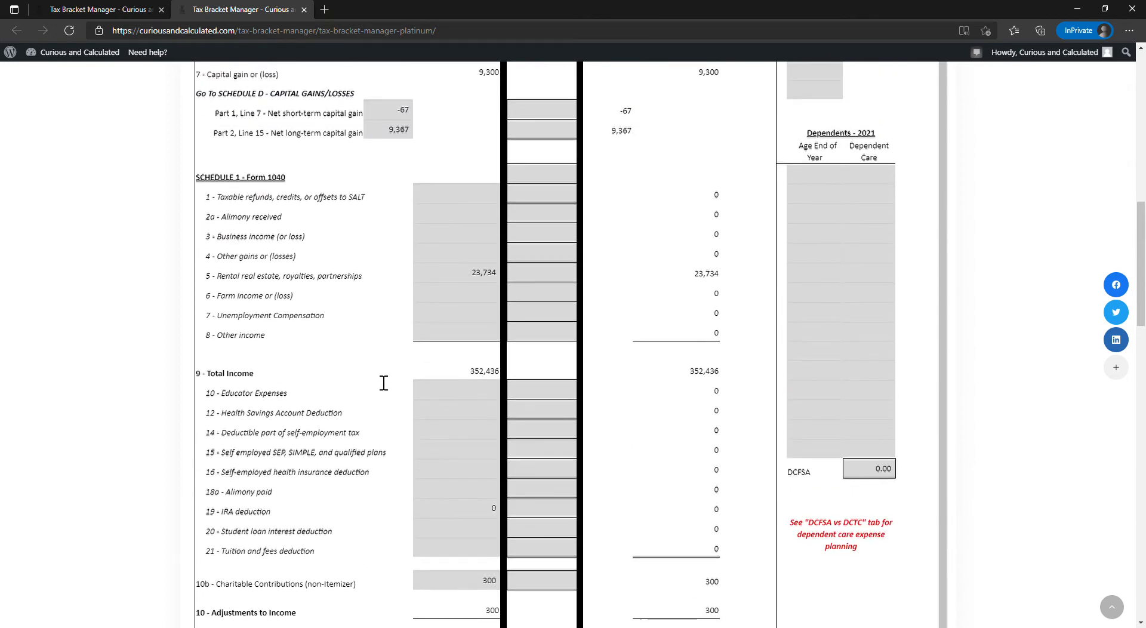
type("23734")
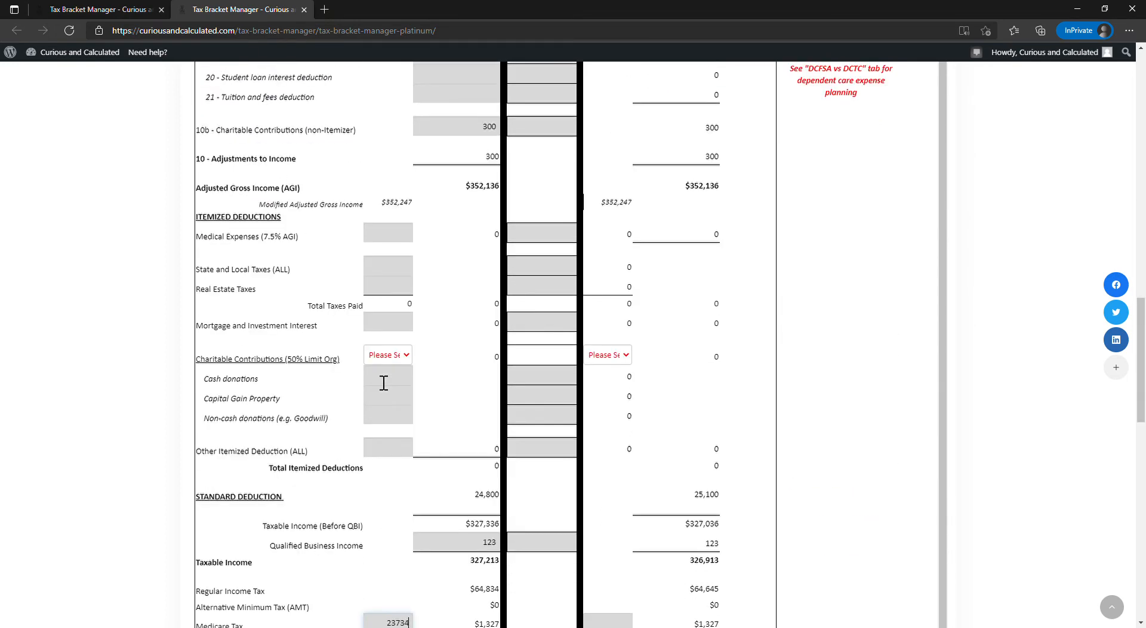
key("Tab")
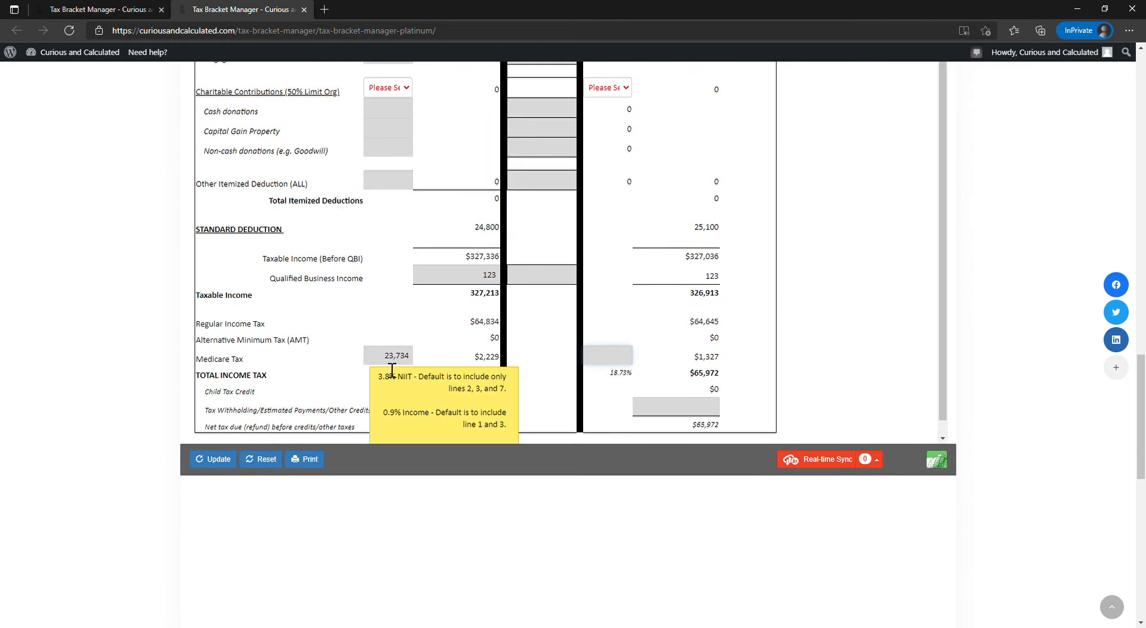
key("shift+Tab")
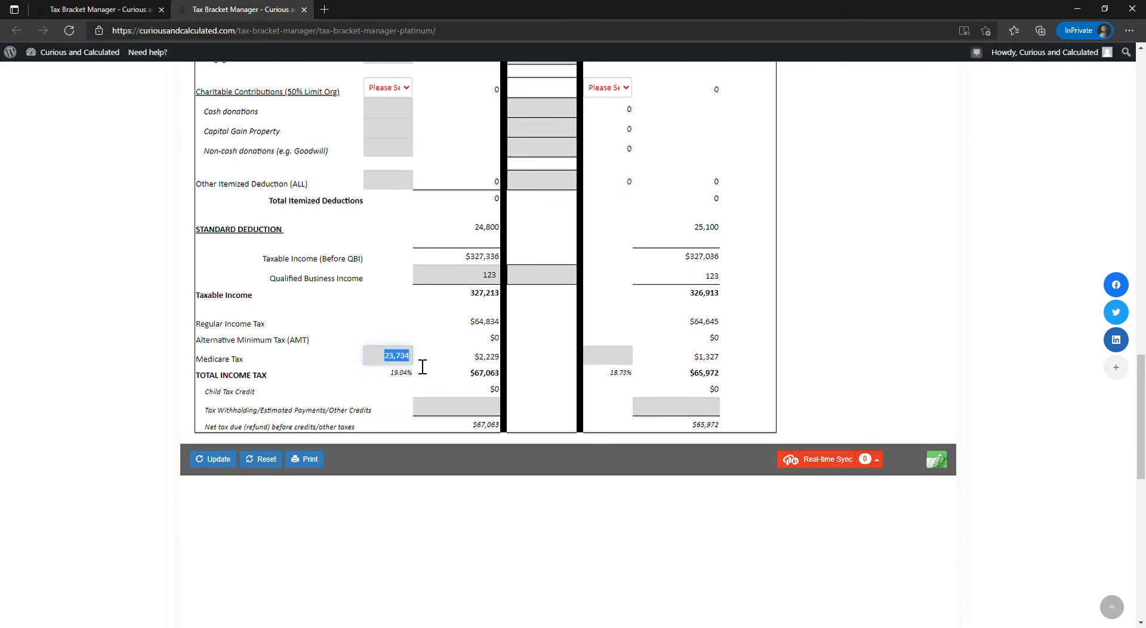
- Set the 2020 Medicare Tax income adjustment to 0 and check the calculated tax and the withholding entry
scroll(423, 366, "up", 20)
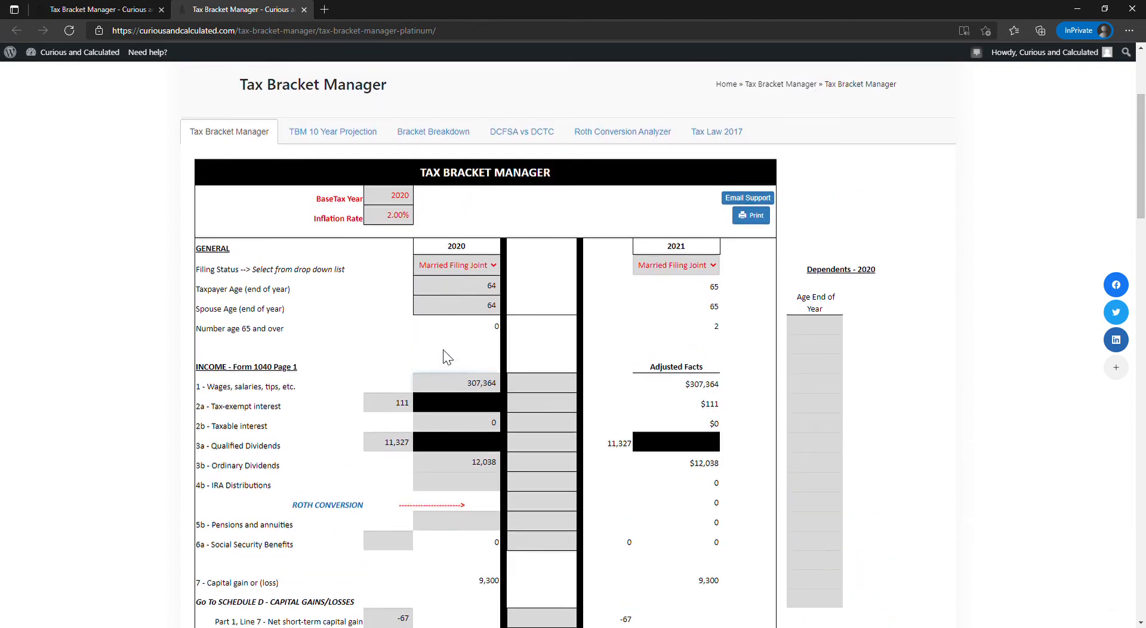
scroll(442, 357, "down", 20)
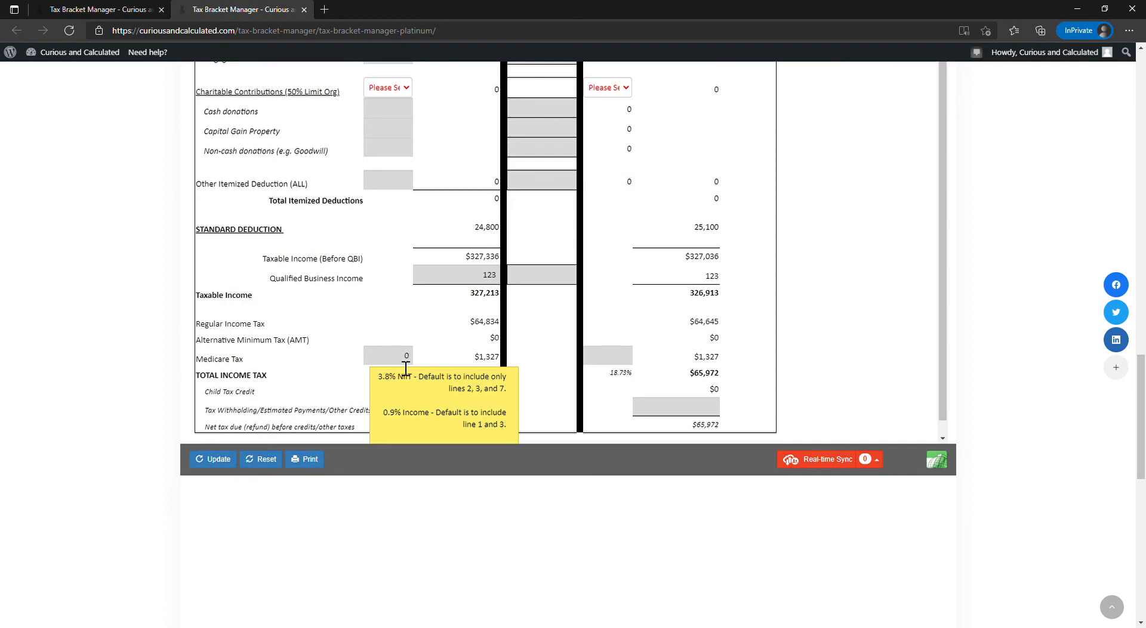
left_click(406, 363)
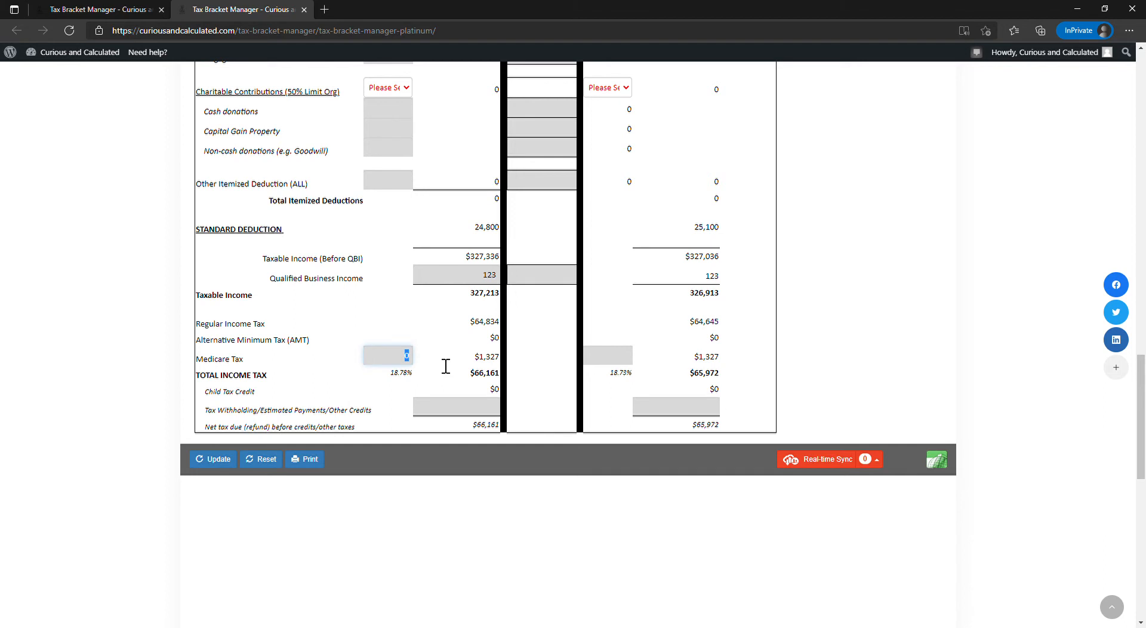
left_click(485, 357)
left_click(466, 423)
key("shift+Tab")
key("Tab")
- Enter -307,364 as the 2021 adjustment to wages, salaries and tips
scroll(480, 419, "up", 20)
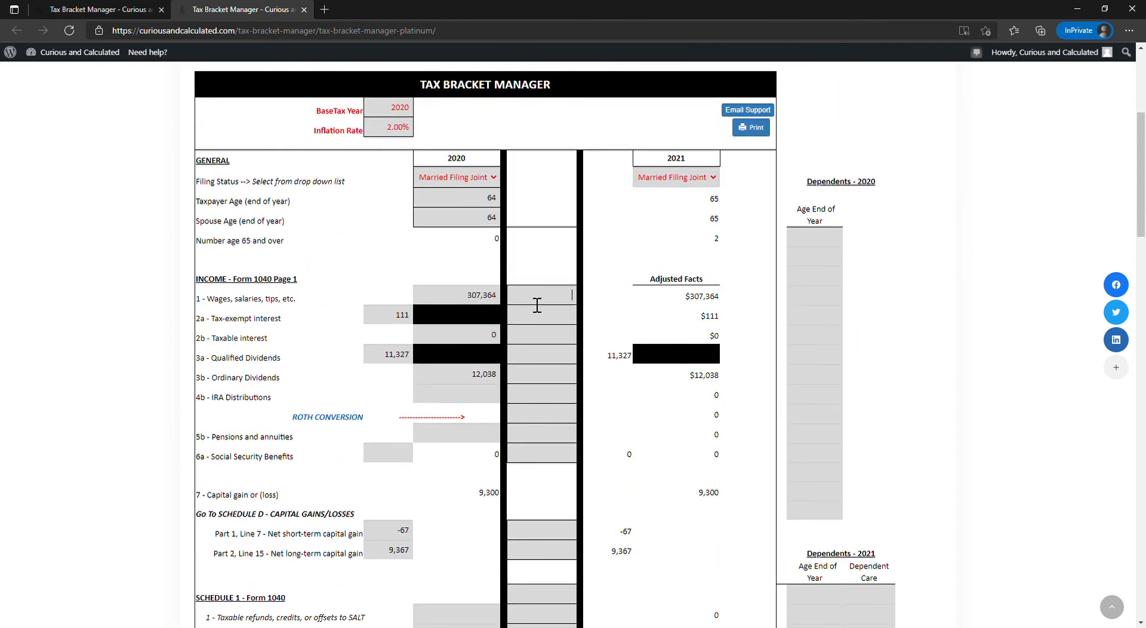
scroll(546, 273, "down", 3)
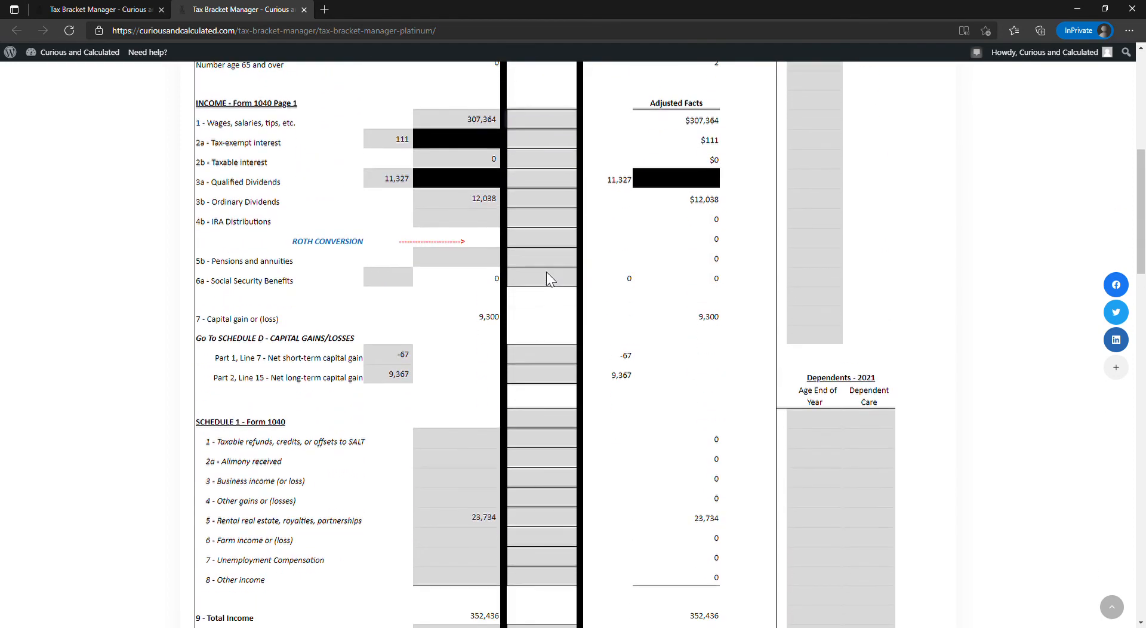
type("-3")
type("364")
key("Tab")
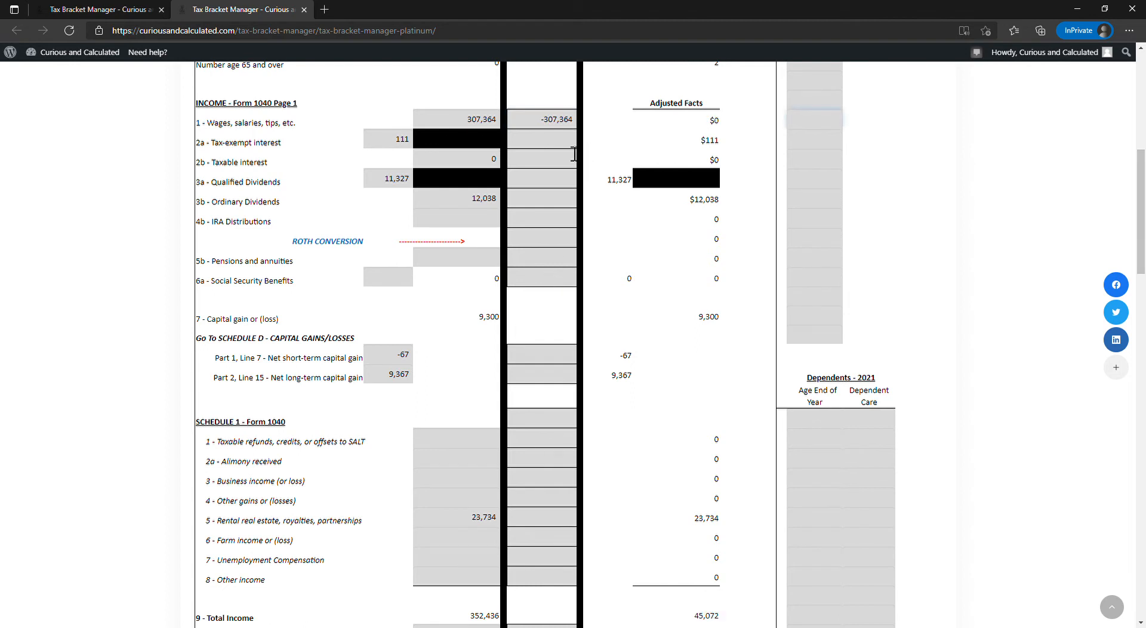
- Adjust the 2021 net long-term capital gain by 30,000 and enter 50,000 as the 2021 cash donations adjustment
left_click(528, 381)
scroll(530, 385, "down", 15)
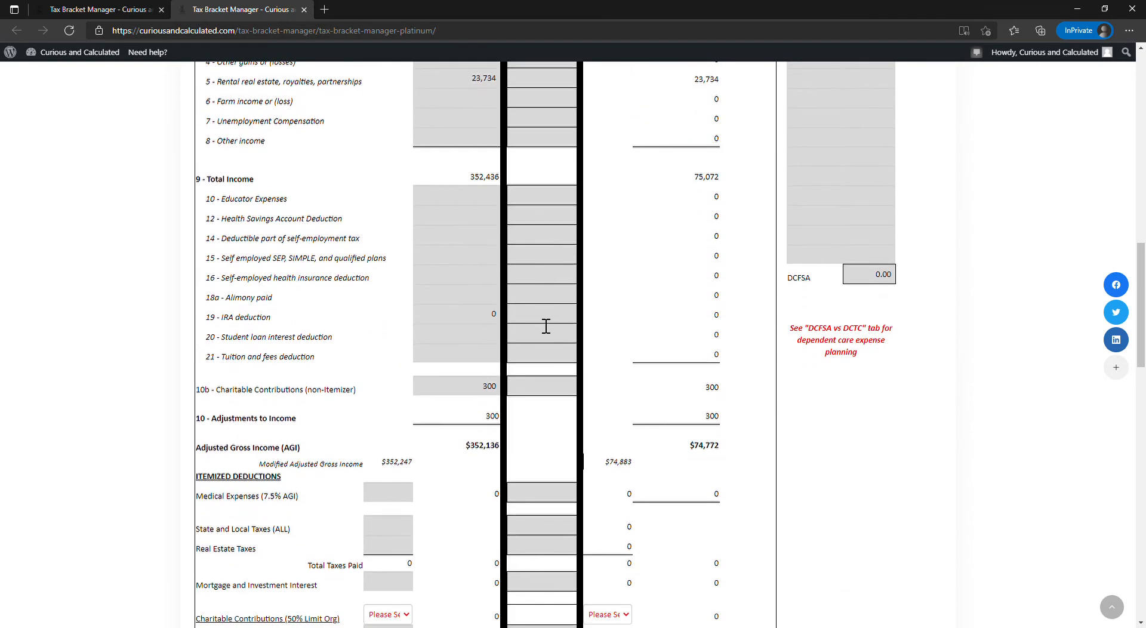
scroll(539, 301, "up", 5)
scroll(540, 310, "down", 2)
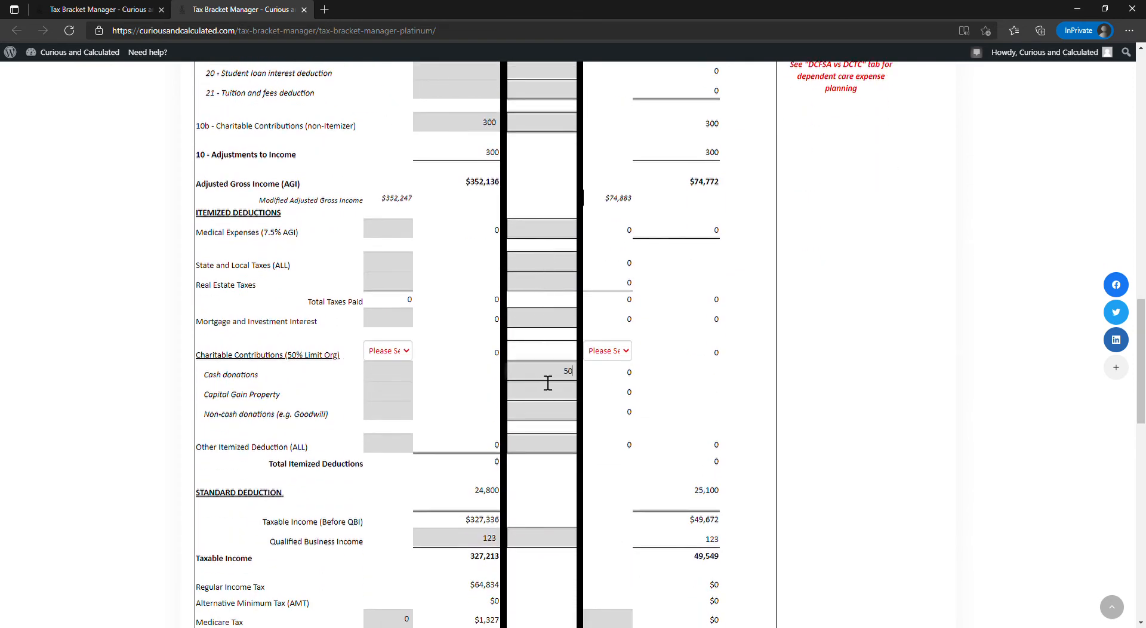
key("Tab")
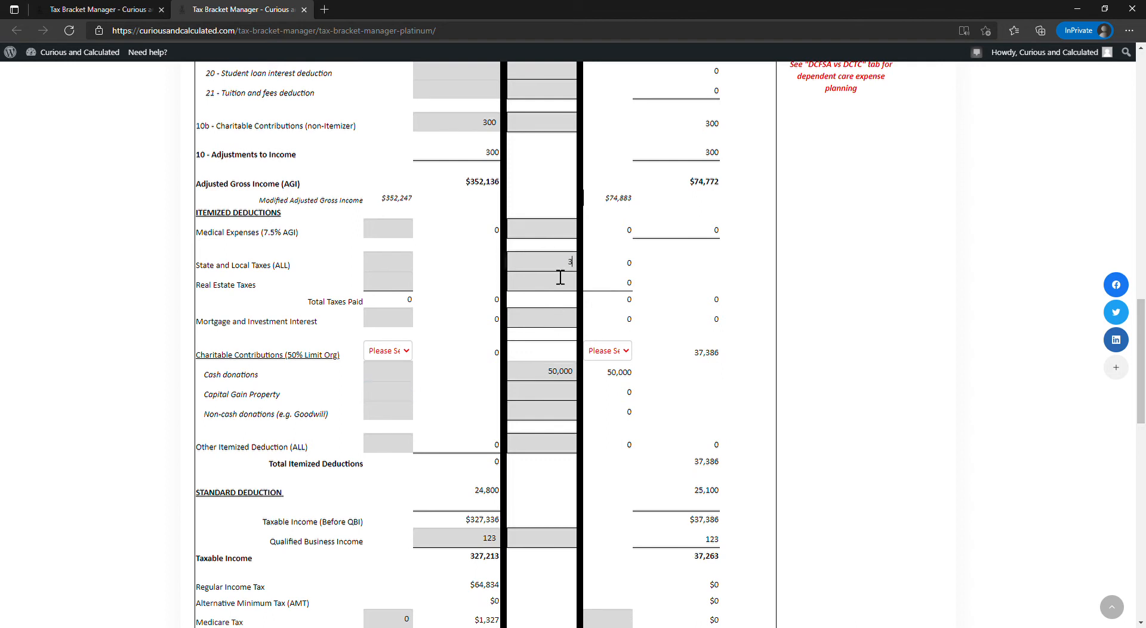
- Enter 2021 adjustments of 3,878 for state and local taxes and 7,311 for real estate taxes
type("3,878")
key("Tab")
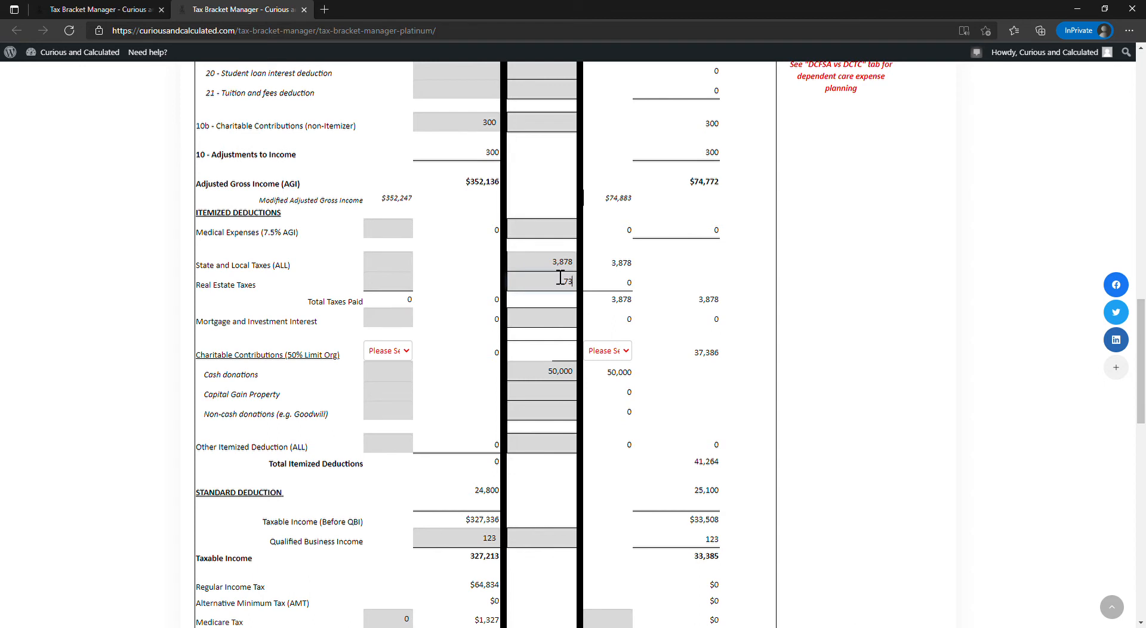
type("7311")
key("Tab")
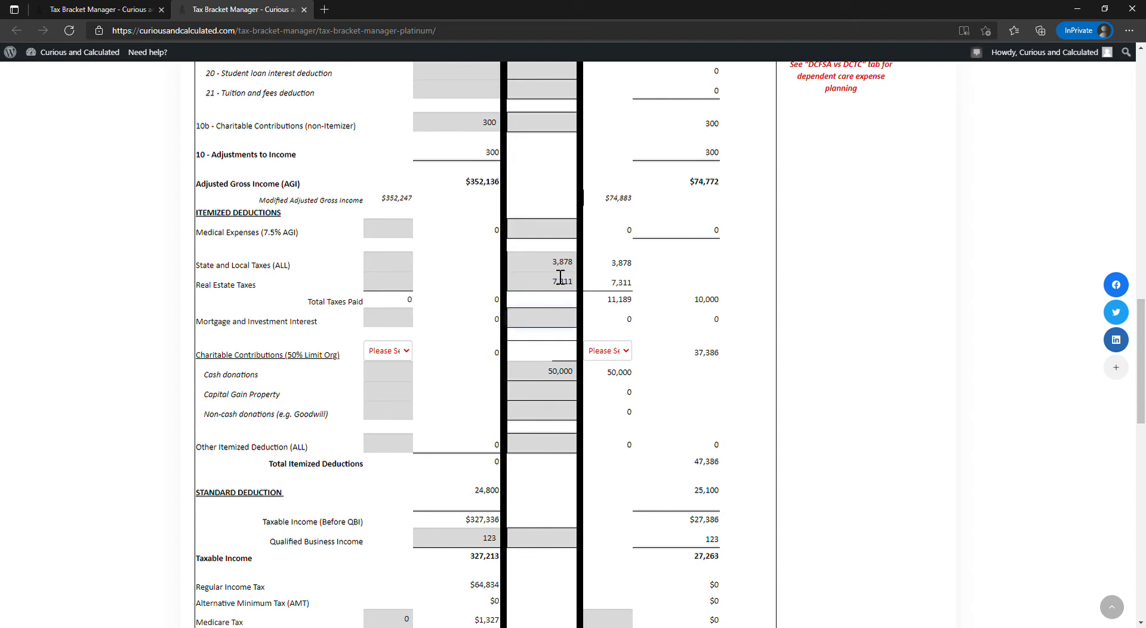
double_click(713, 308)
- Set the 2021 mortgage and investment interest adjustment to 3,300 and check the total itemized deductions and taxable income
left_click(545, 324)
key("Tab")
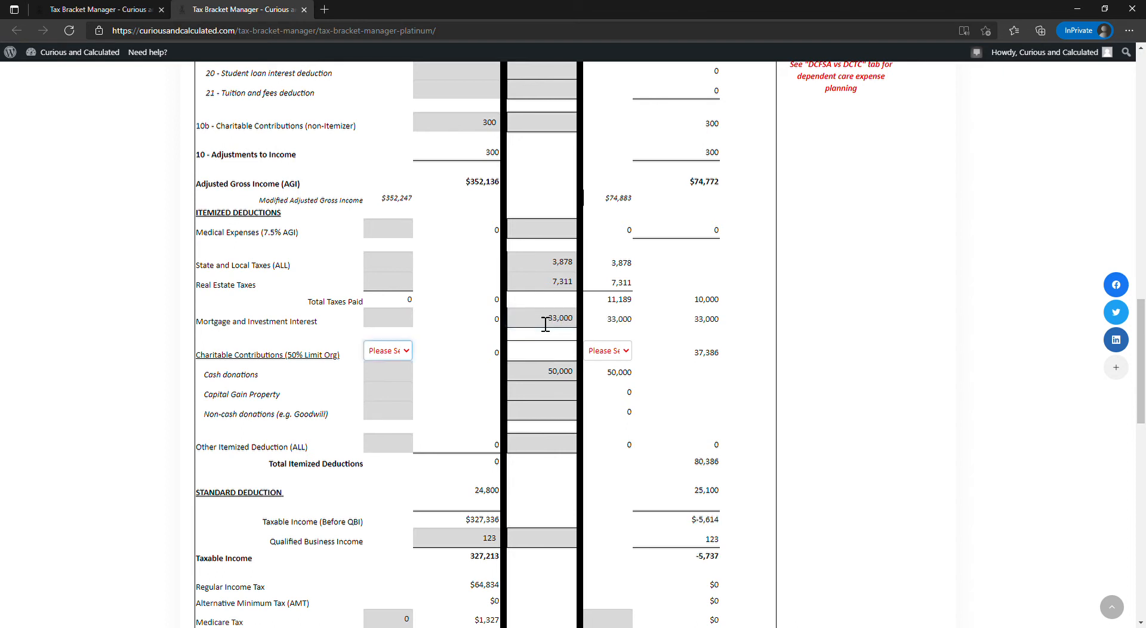
left_click(556, 326)
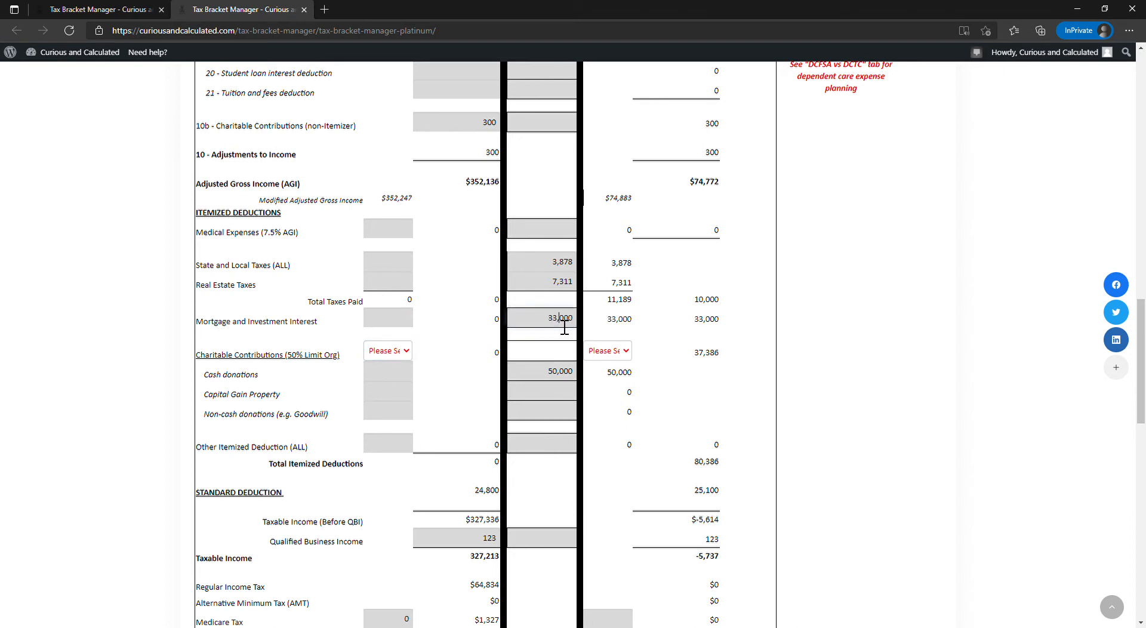
key("Tab")
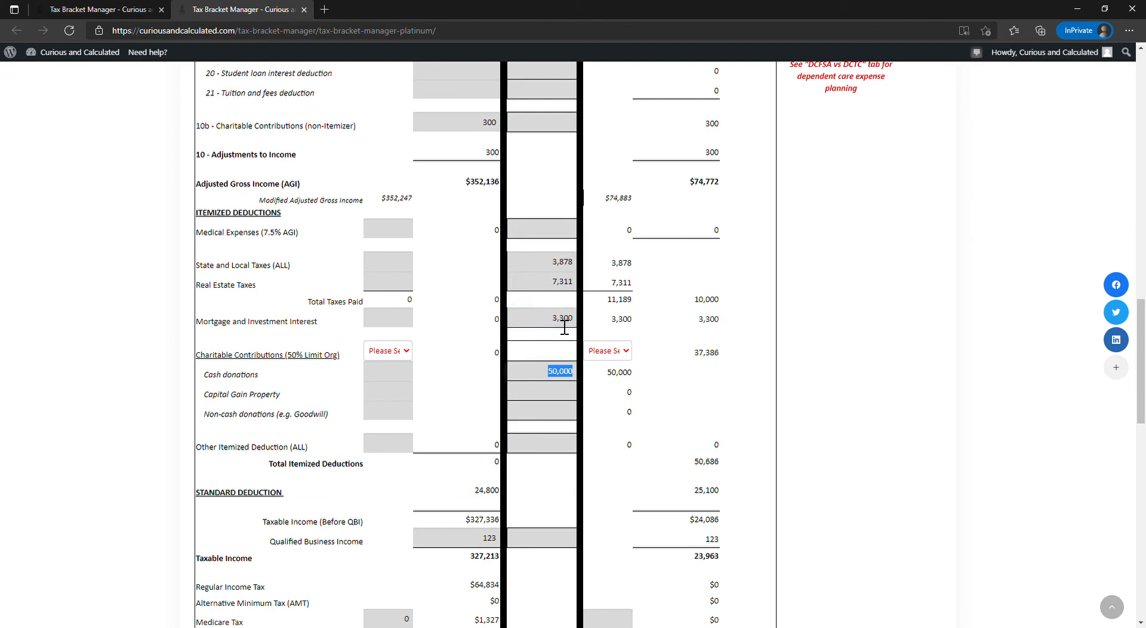
scroll(550, 332, "down", 3)
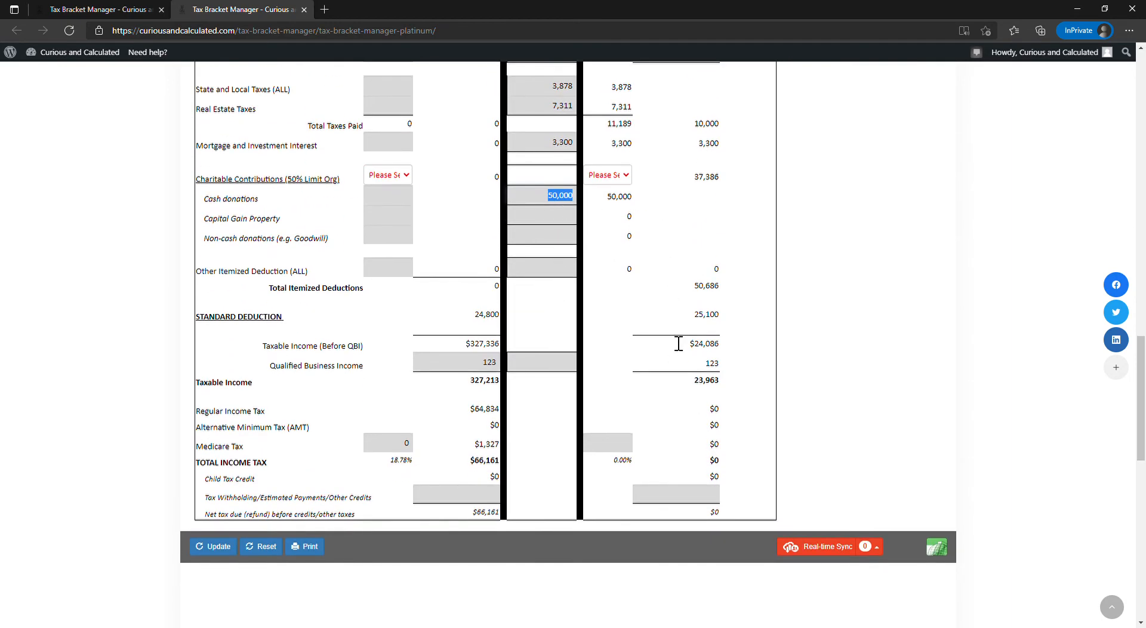
double_click(715, 286)
double_click(714, 385)
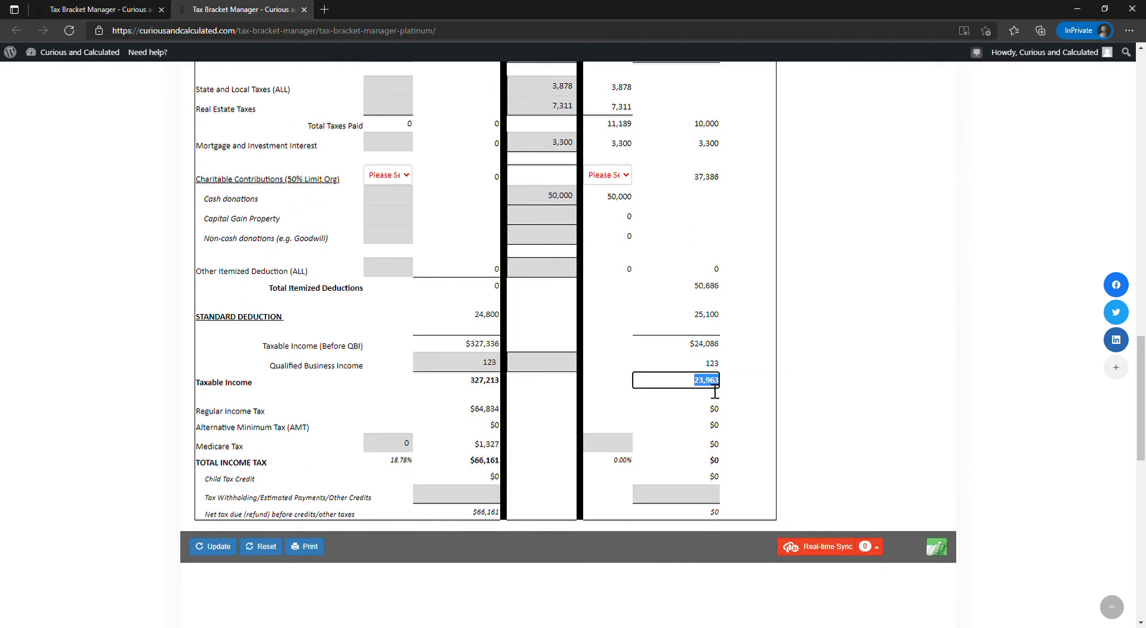
- Examine the 10 Year Projection's income and deduction rows against the inflation rate set on the main sheet
scroll(714, 391, "up", 20)
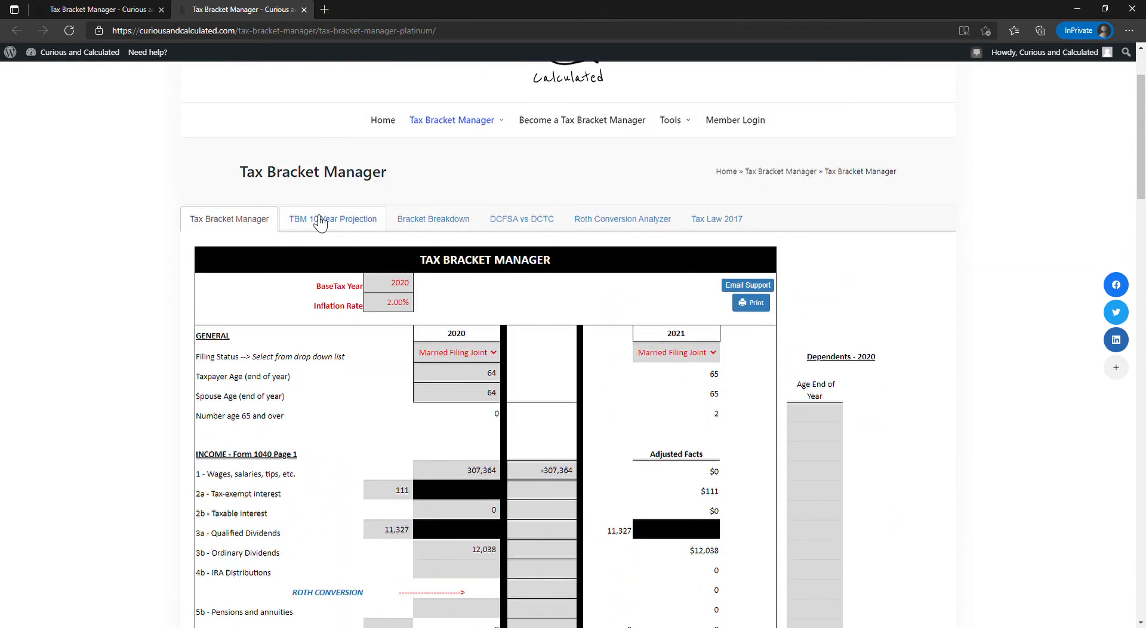
left_click(320, 221)
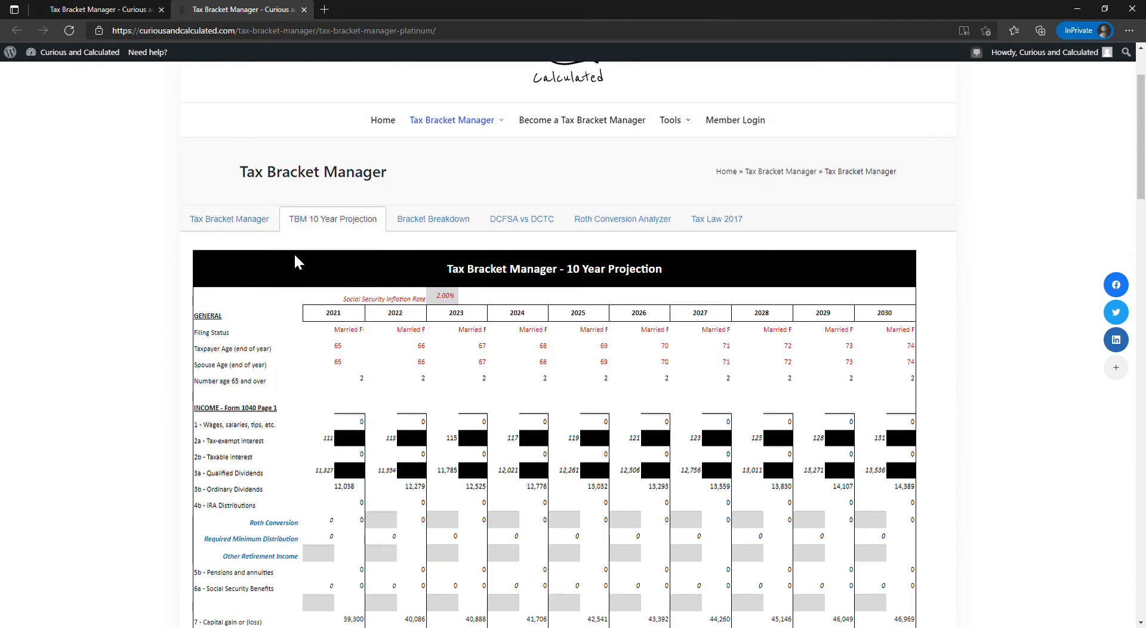
scroll(317, 298, "down", 3)
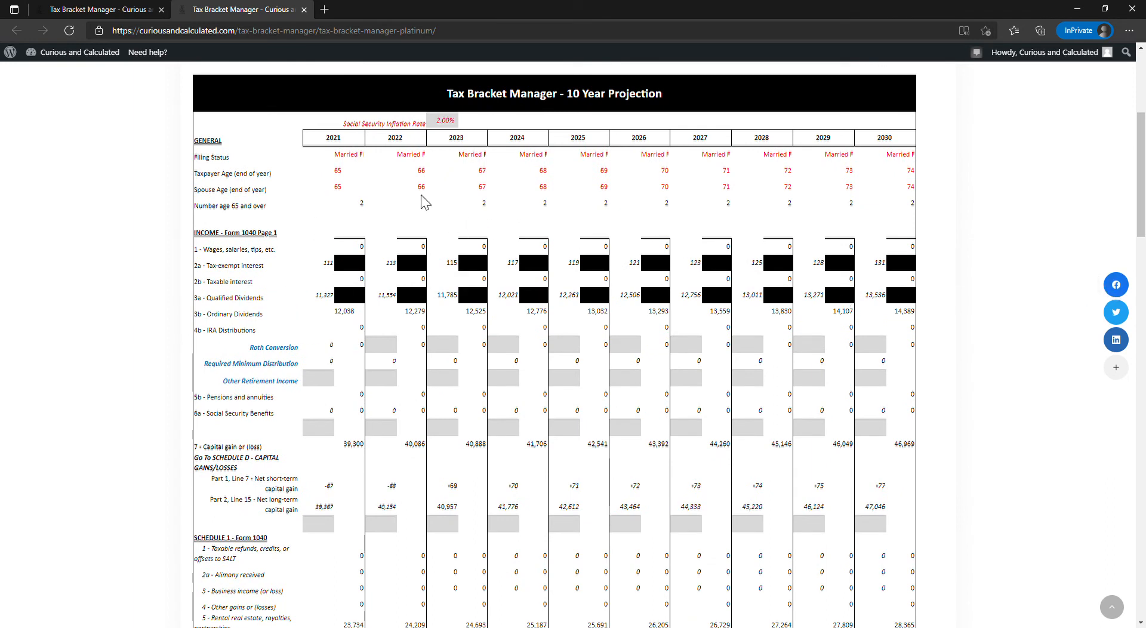
scroll(418, 140, "up", 2)
left_click(248, 132)
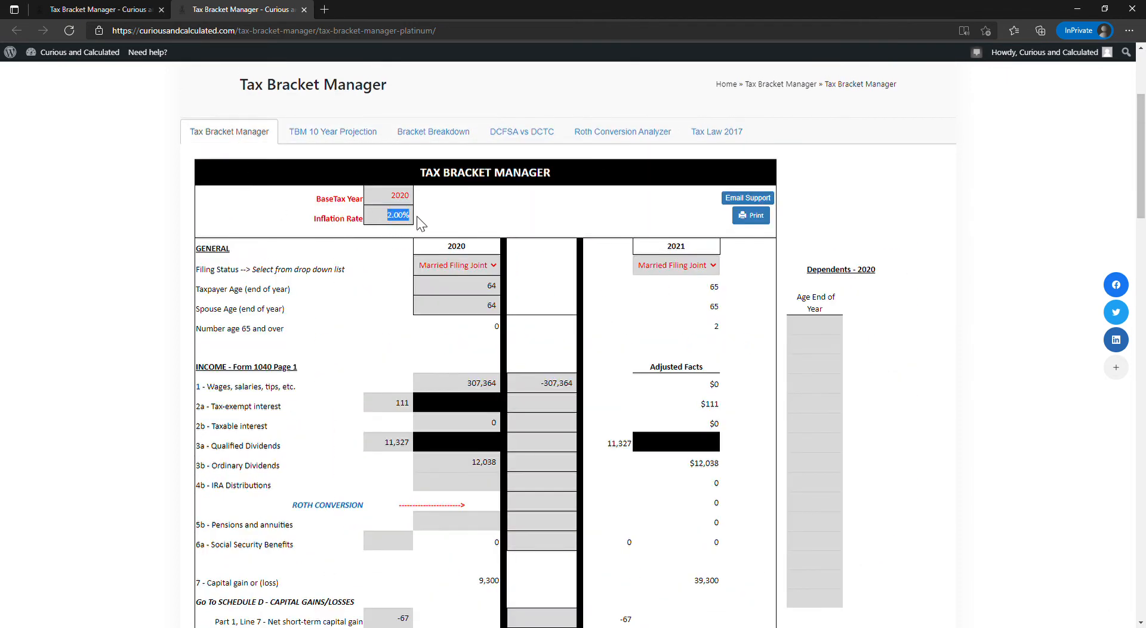
left_click(366, 134)
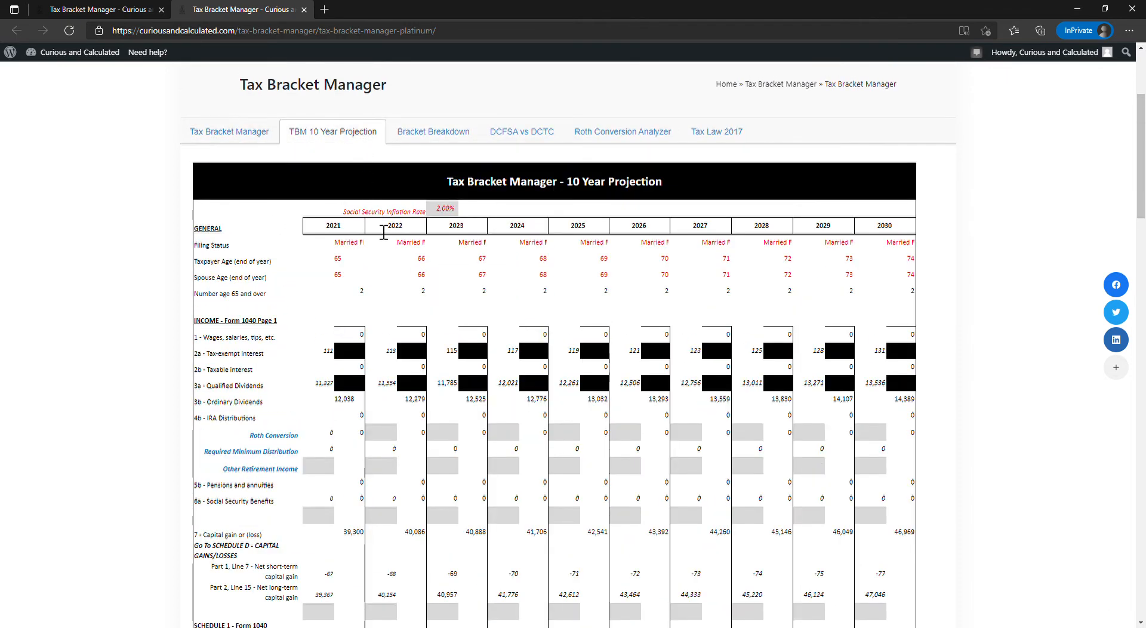
scroll(392, 304, "down", 10)
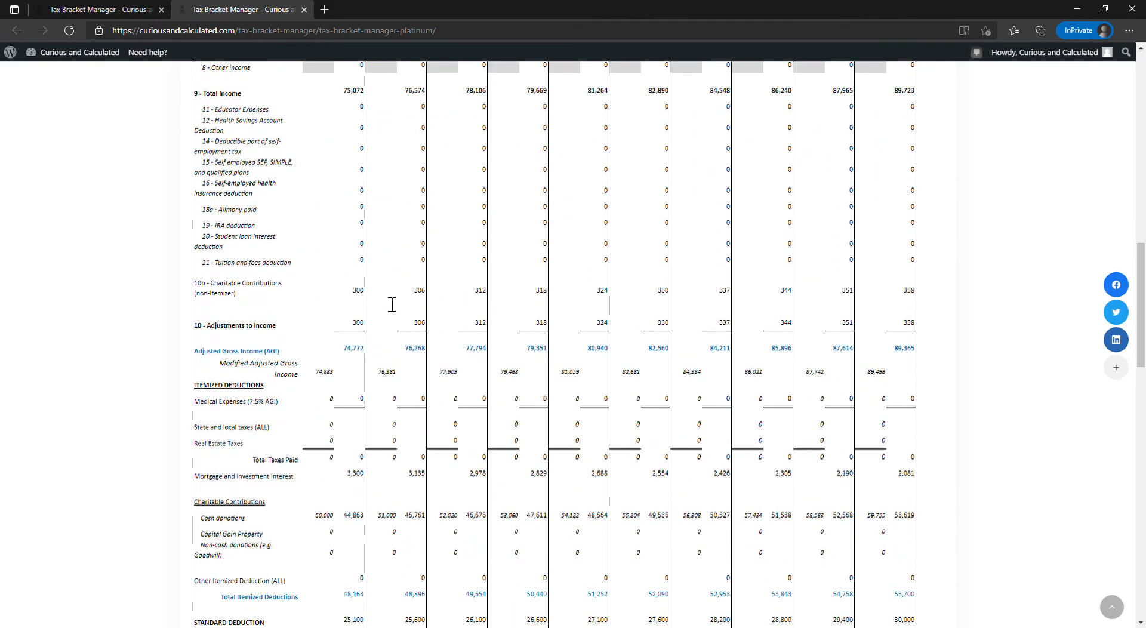
scroll(391, 304, "down", 5)
scroll(382, 303, "up", 15)
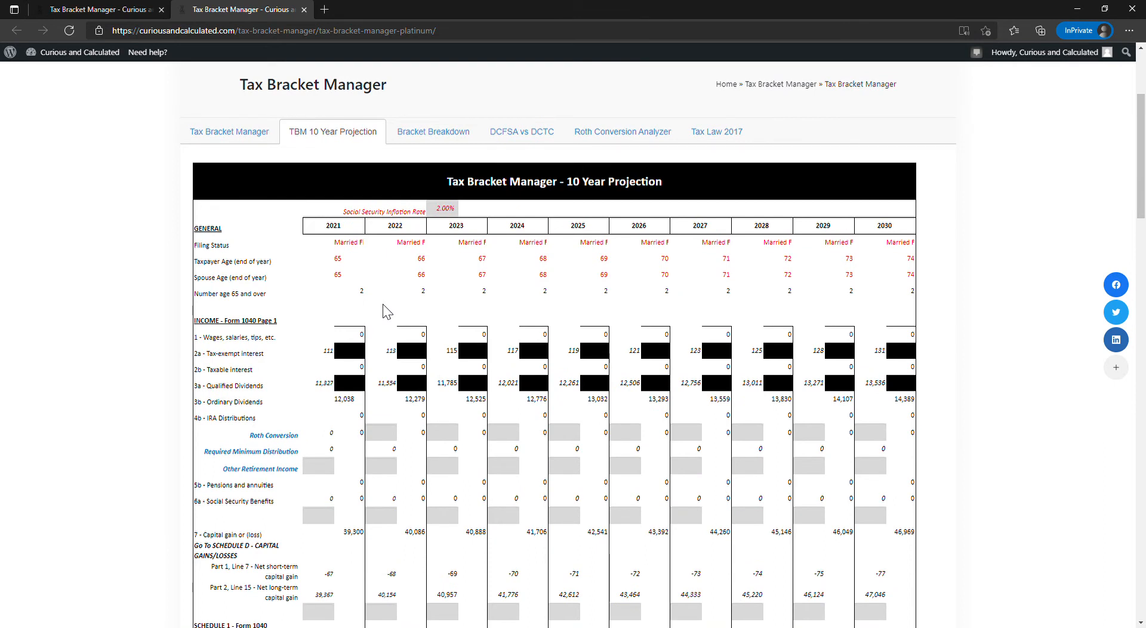
scroll(248, 217, "up", 2)
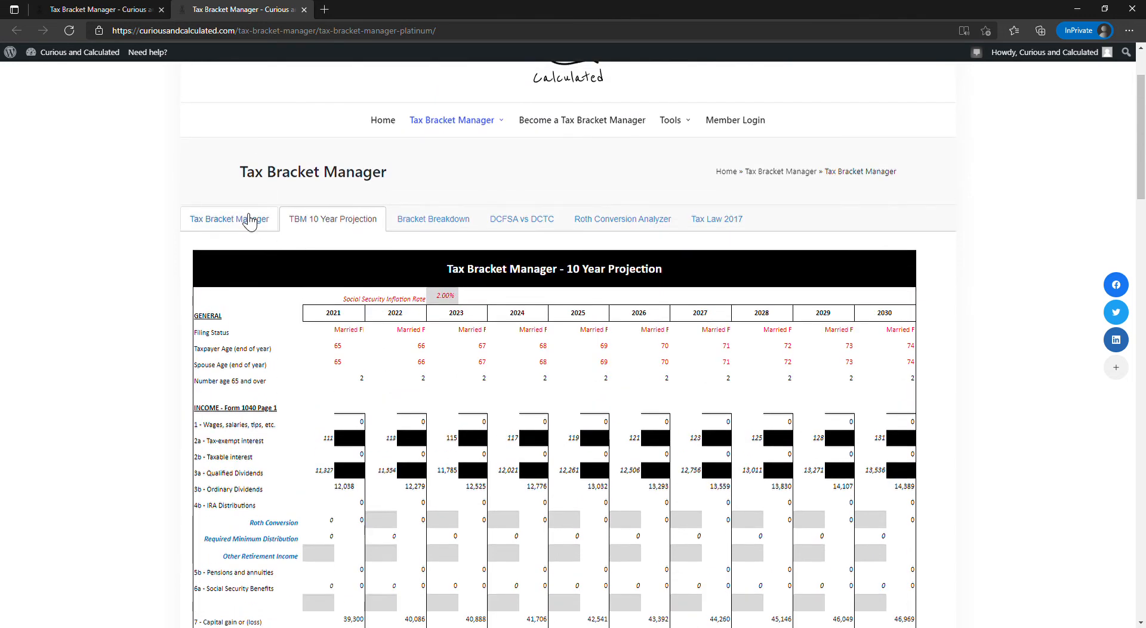
- Compare the main sheet with the 10 Year Projection again and check the projection's Social Security inflation rate
left_click(248, 218)
left_click(304, 222)
double_click(444, 295)
scroll(434, 306, "down", 3)
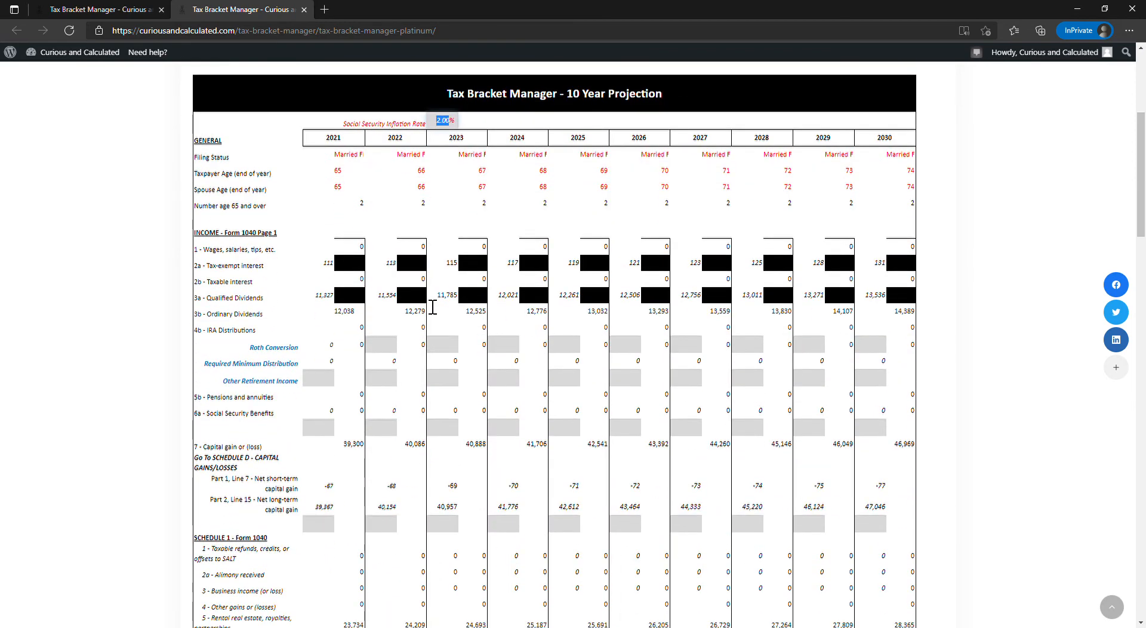
scroll(432, 307, "up", 2)
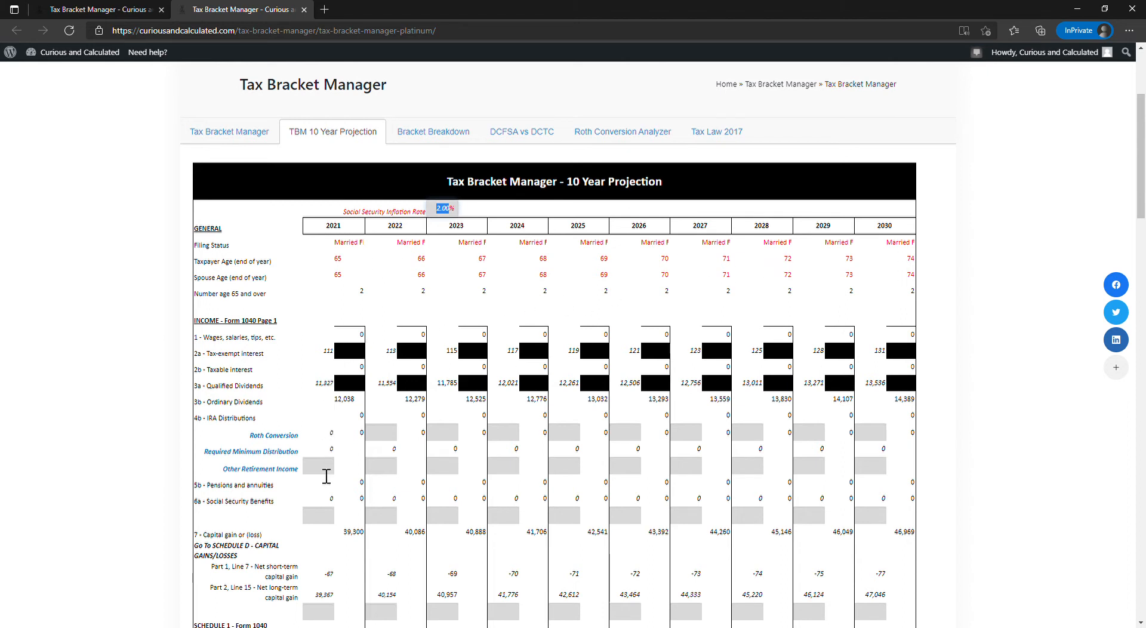
- Examine the Roth Conversion and Other Retirement Income entry cells across the years of the 10 Year Projection
left_click(326, 477)
left_click(382, 442)
left_click(511, 440)
left_click(577, 441)
left_click(635, 441)
left_click(699, 440)
left_click(760, 441)
left_click(326, 472)
left_click(394, 471)
left_click(457, 472)
left_click(510, 471)
left_click(564, 468)
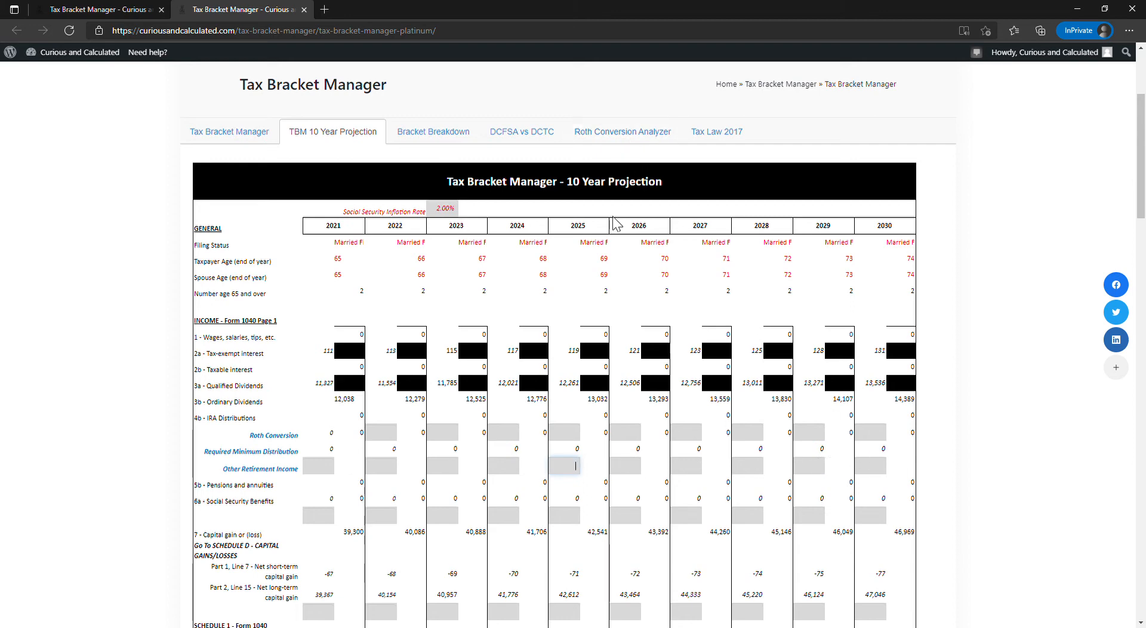
- Examine the Social Security and capital gain entry cells, then the itemized deductions and total income tax rows of the projection
scroll(340, 468, "down", 4)
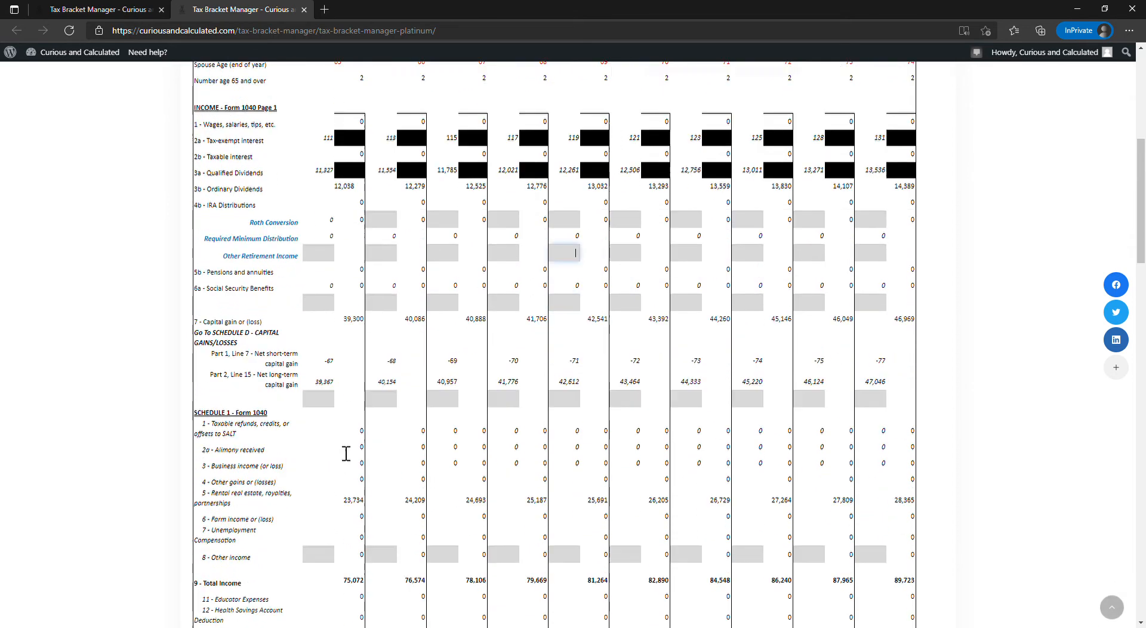
left_click(325, 255)
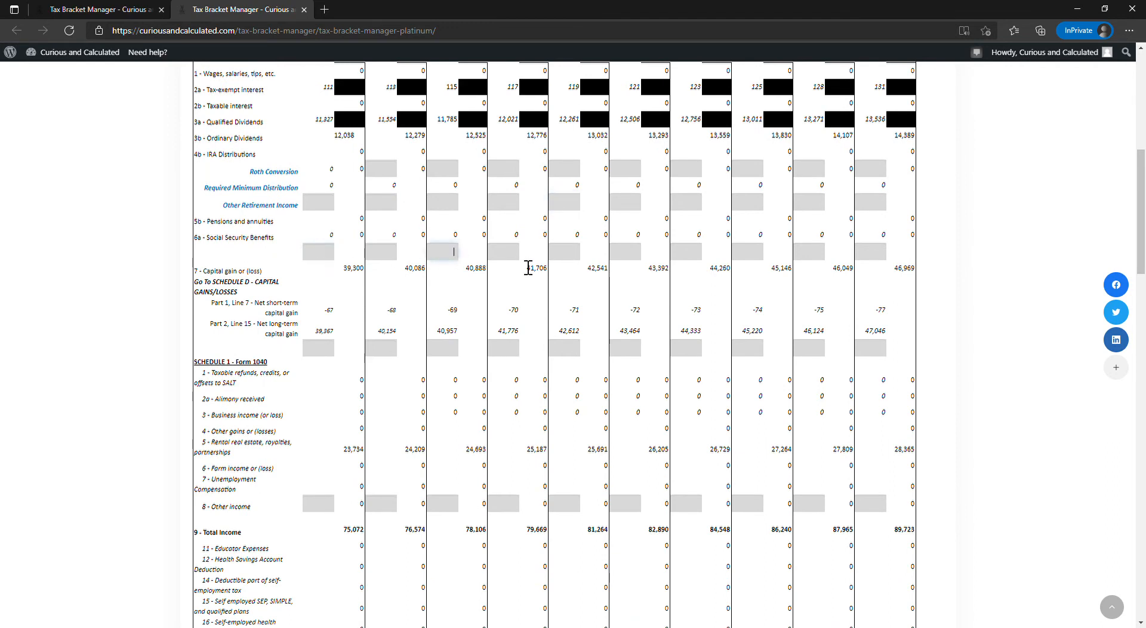
left_click(318, 351)
left_click(623, 351)
scroll(629, 346, "down", 5)
scroll(630, 344, "down", 4)
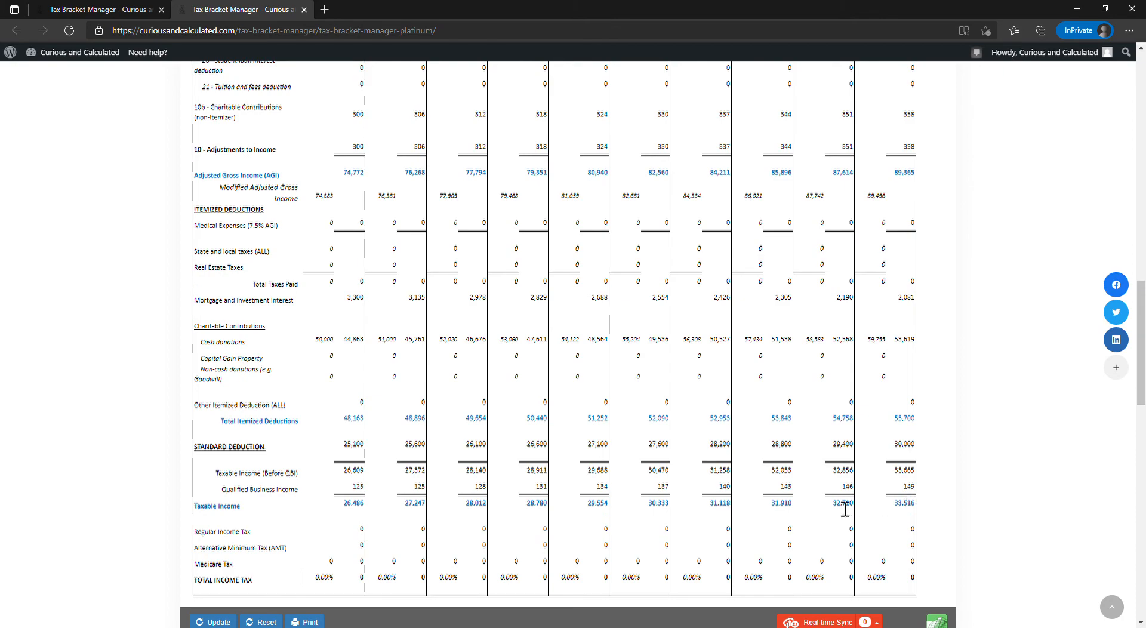
- Open the Bracket Breakdown and compare the 2020 and 2021 bracket figures with the Taxable Income and Tax Brackets Over Time chart
scroll(844, 507, "up", 15)
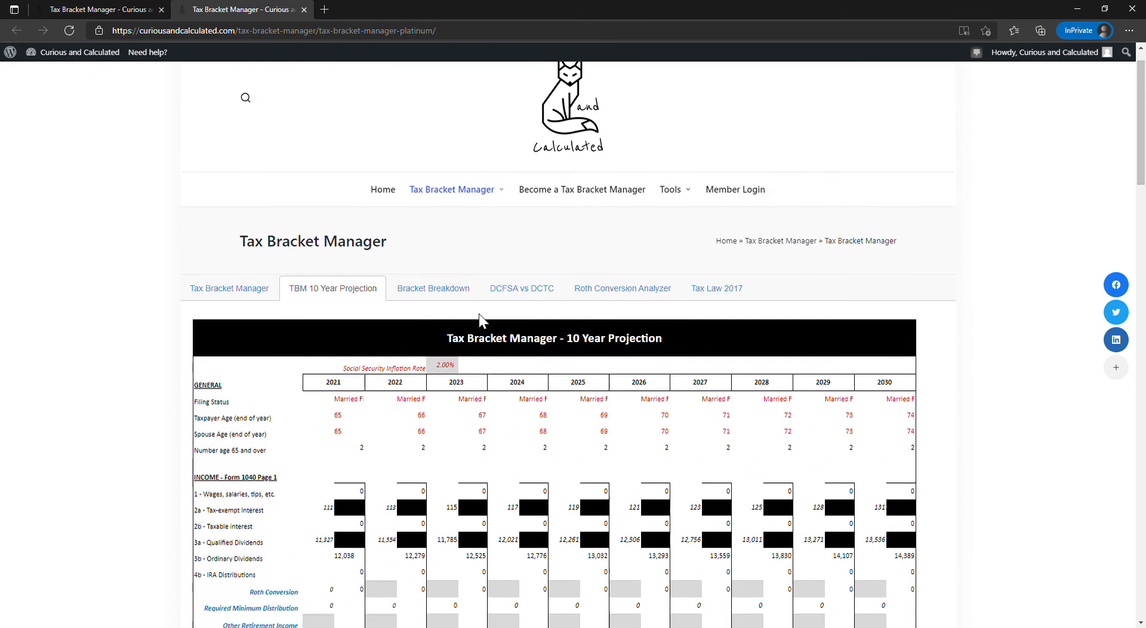
left_click(466, 311)
scroll(390, 394, "down", 3)
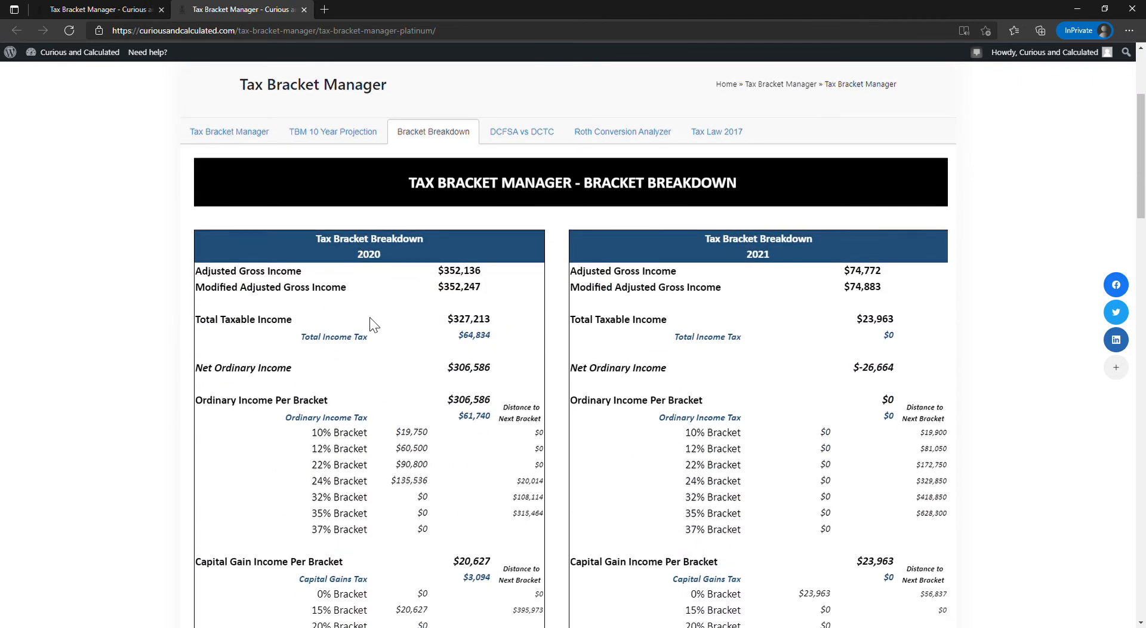
scroll(775, 340, "down", 4)
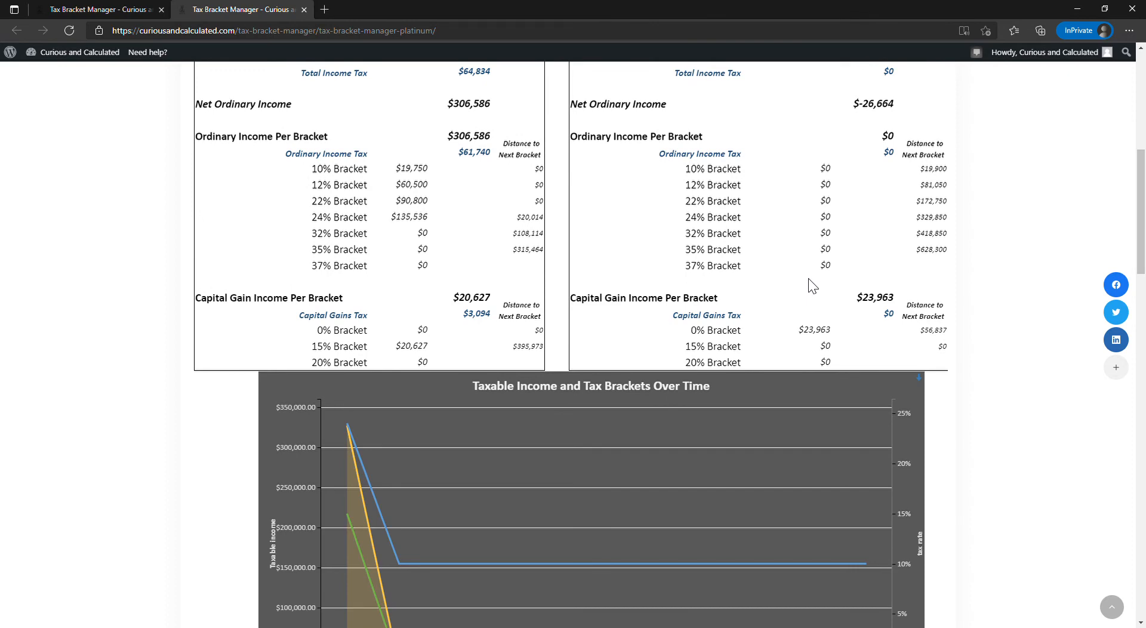
scroll(807, 279, "up", 3)
scroll(808, 279, "down", 6)
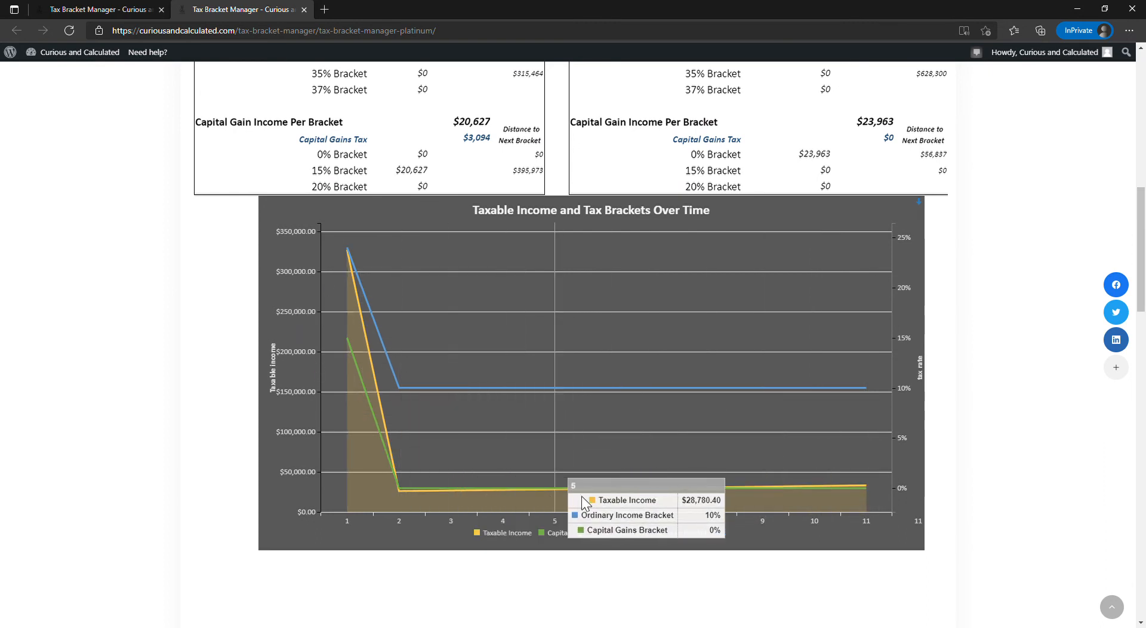
scroll(855, 482, "up", 10)
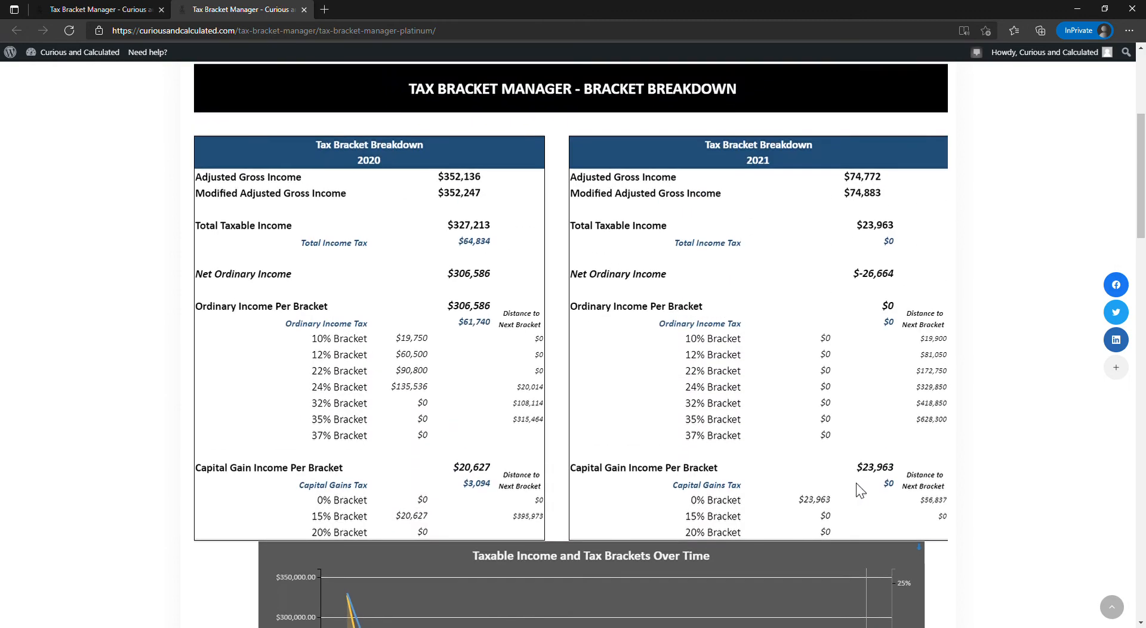
scroll(851, 482, "down", 3)
scroll(851, 482, "down", 6)
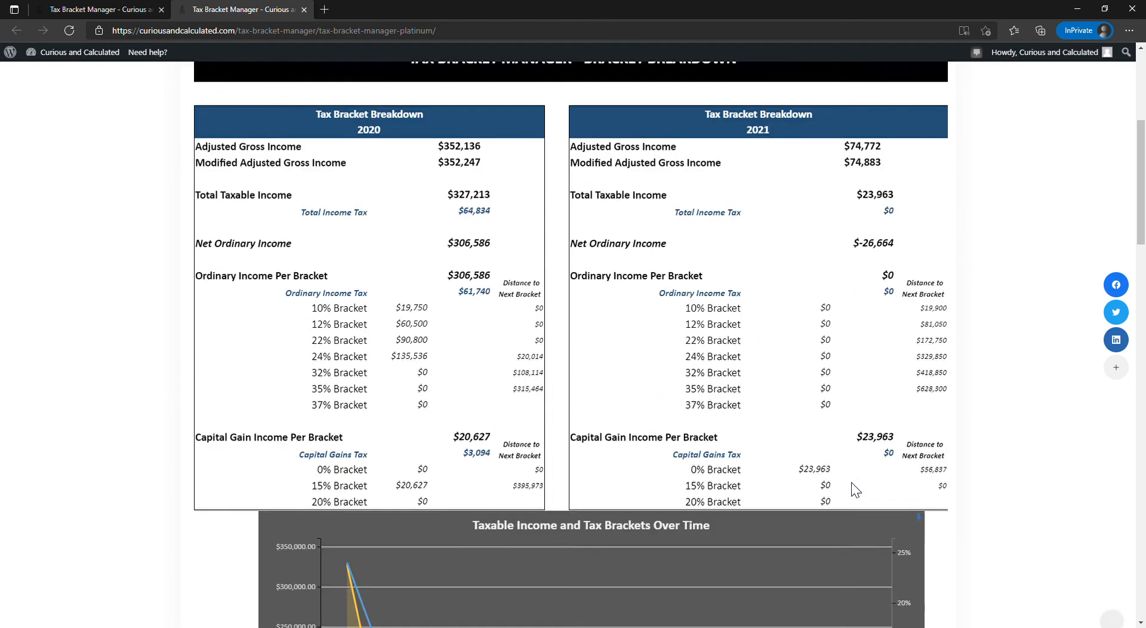
scroll(850, 406, "up", 6)
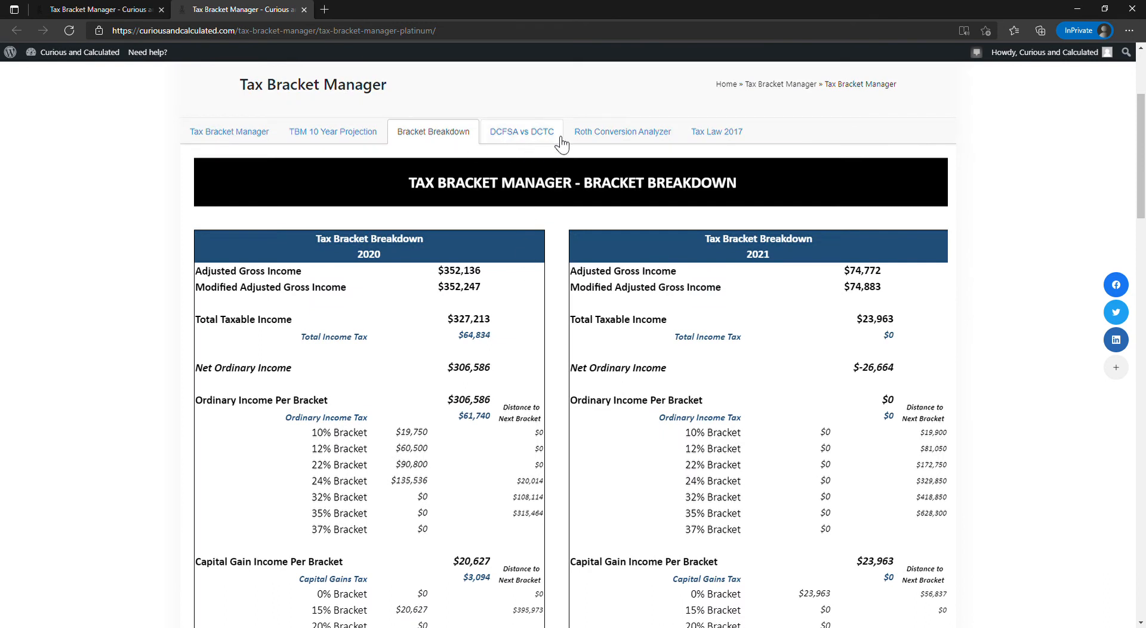
- In the Roth Conversion Analyzer, enter taxpayer balances of 1,000,000 pre-tax, 50,000 Roth and 150,000 taxable investment
left_click(597, 141)
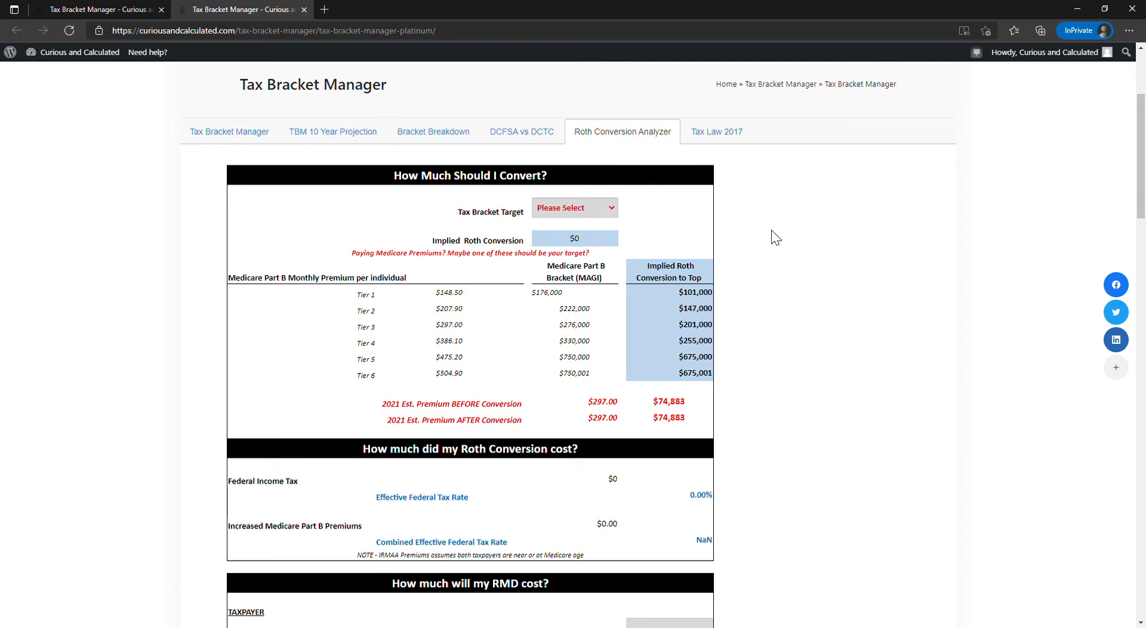
scroll(844, 221, "down", 9)
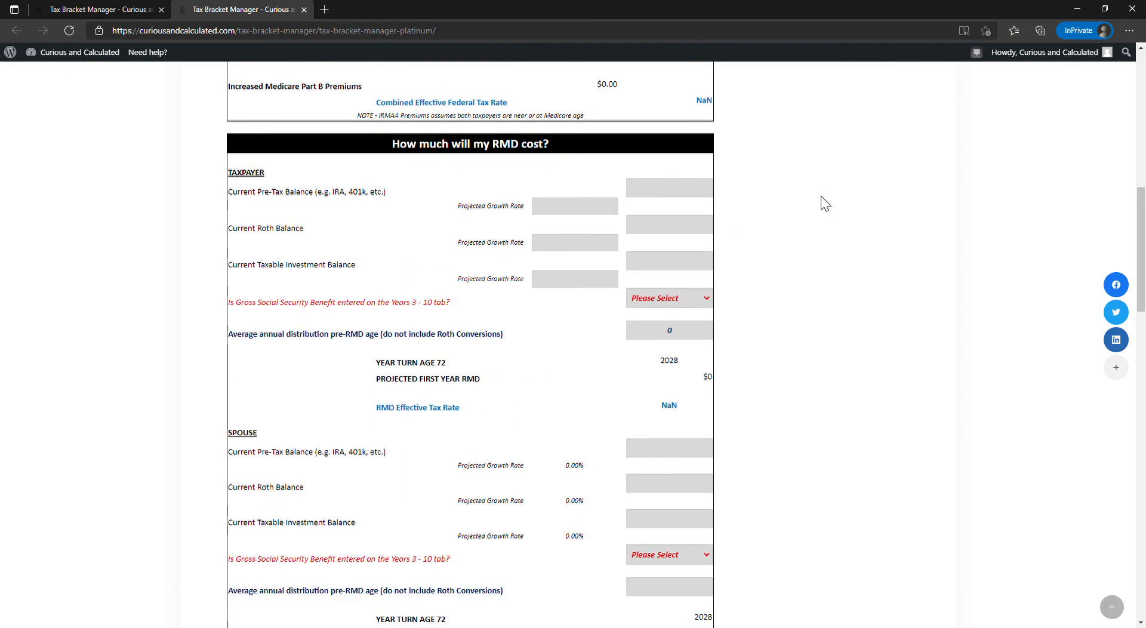
scroll(812, 192, "up", 2)
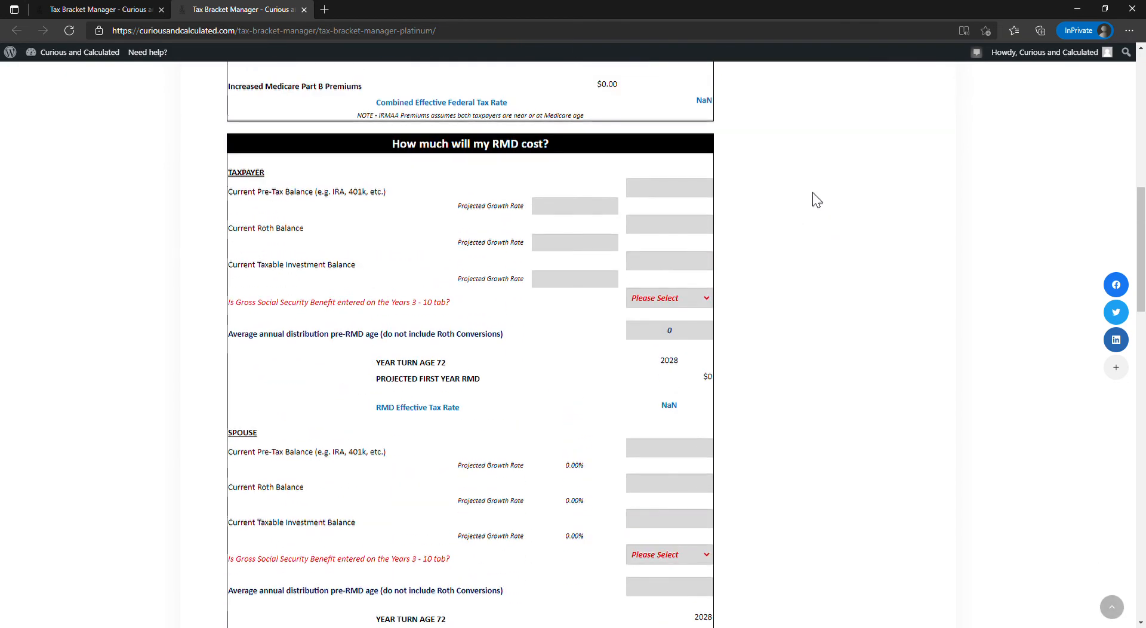
left_click(692, 200)
type("1,000,000")
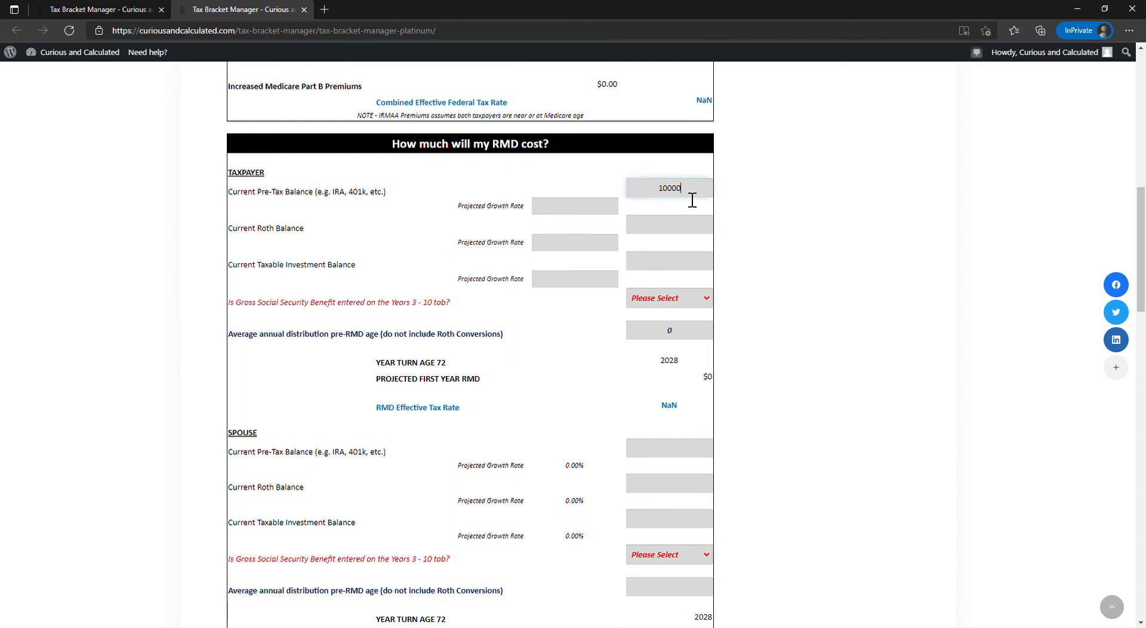
key("Tab")
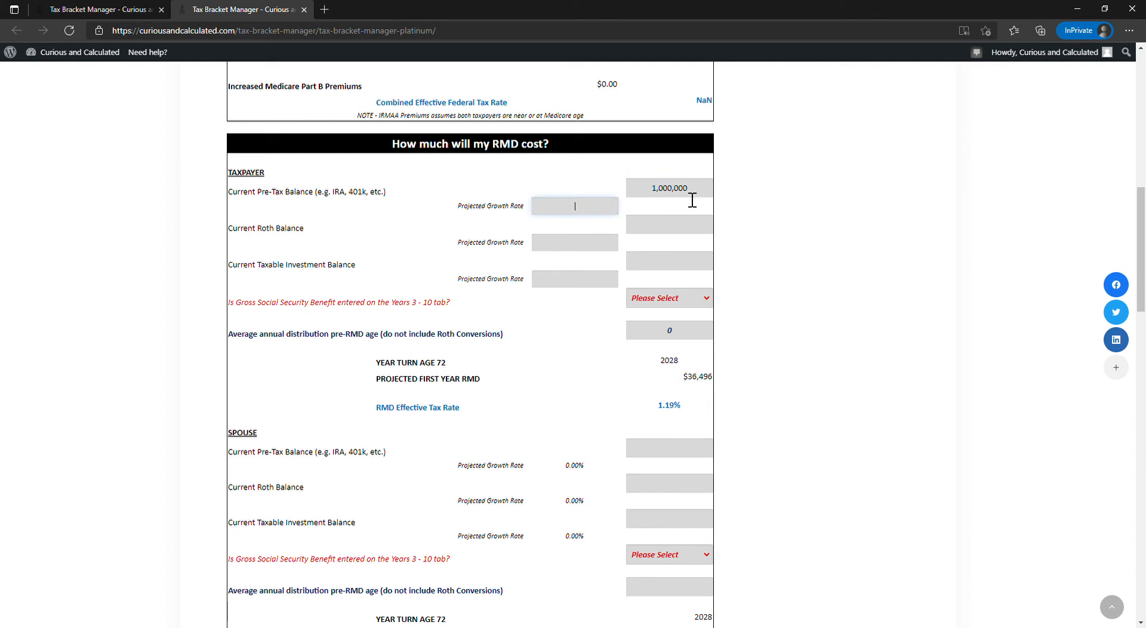
key("Tab")
type("5")
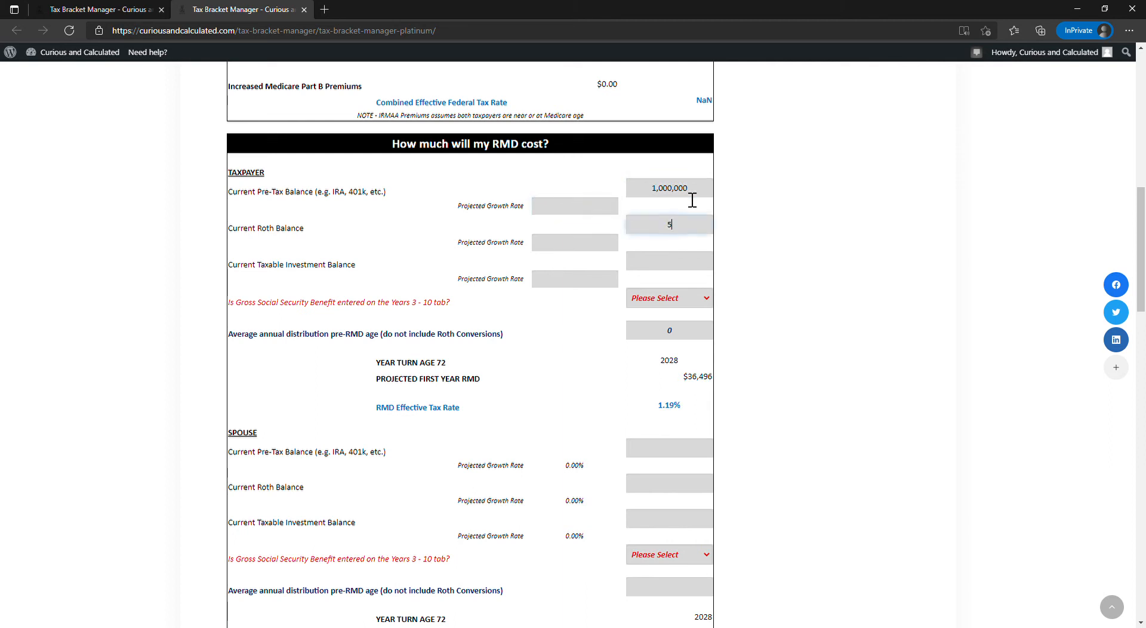
type("0,000")
key("Tab")
key("Tab")
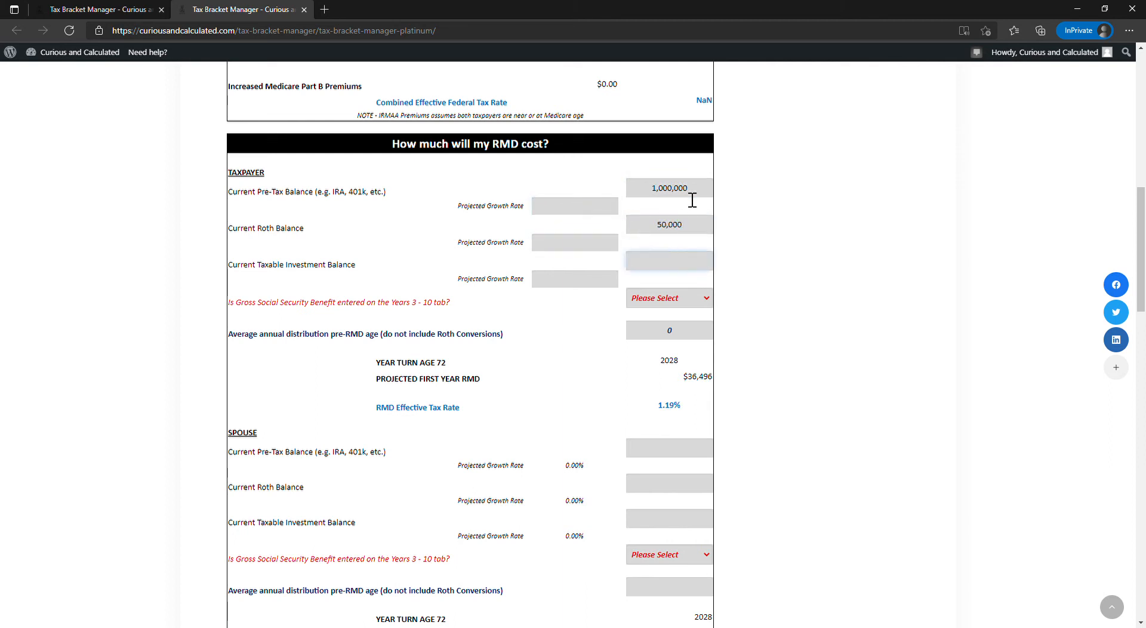
type("150000")
key("Tab")
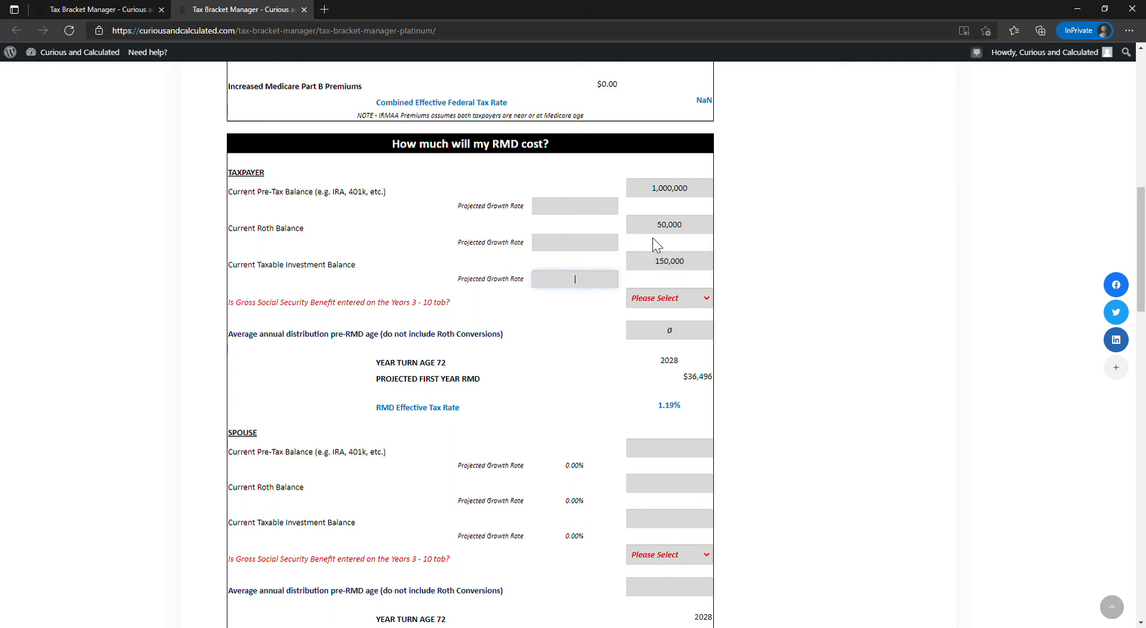
- Set the taxpayer's three projected growth rates to 5% and answer the gross Social Security benefit question with "Yes it is"
left_click(568, 208)
type("5")
left_click(571, 246)
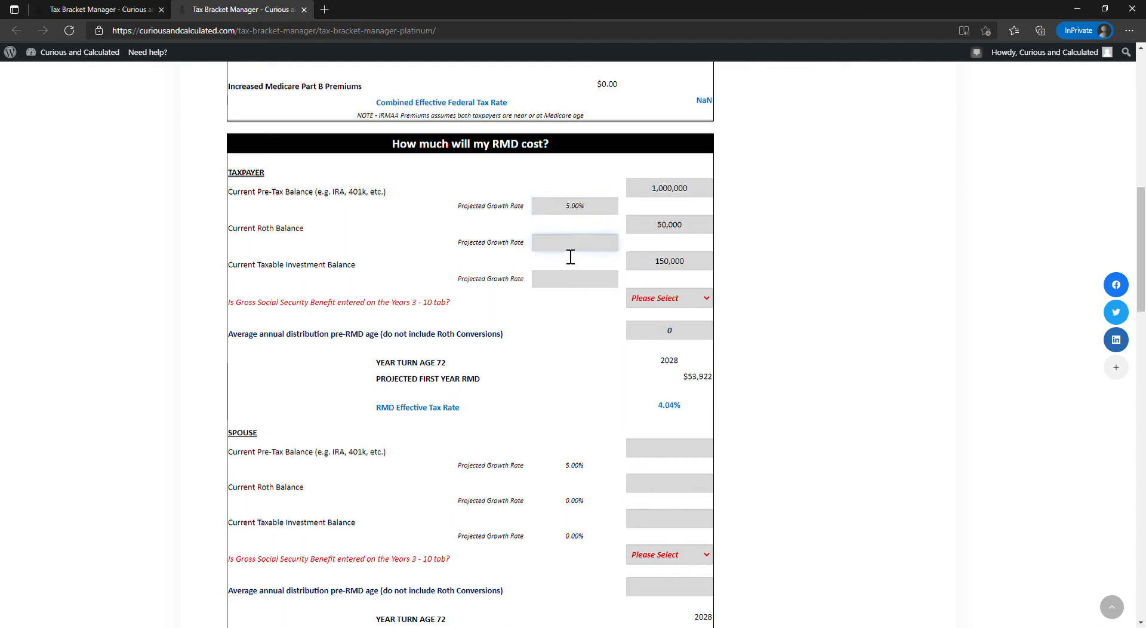
type("5")
left_click(574, 283)
type("5")
left_click(563, 325)
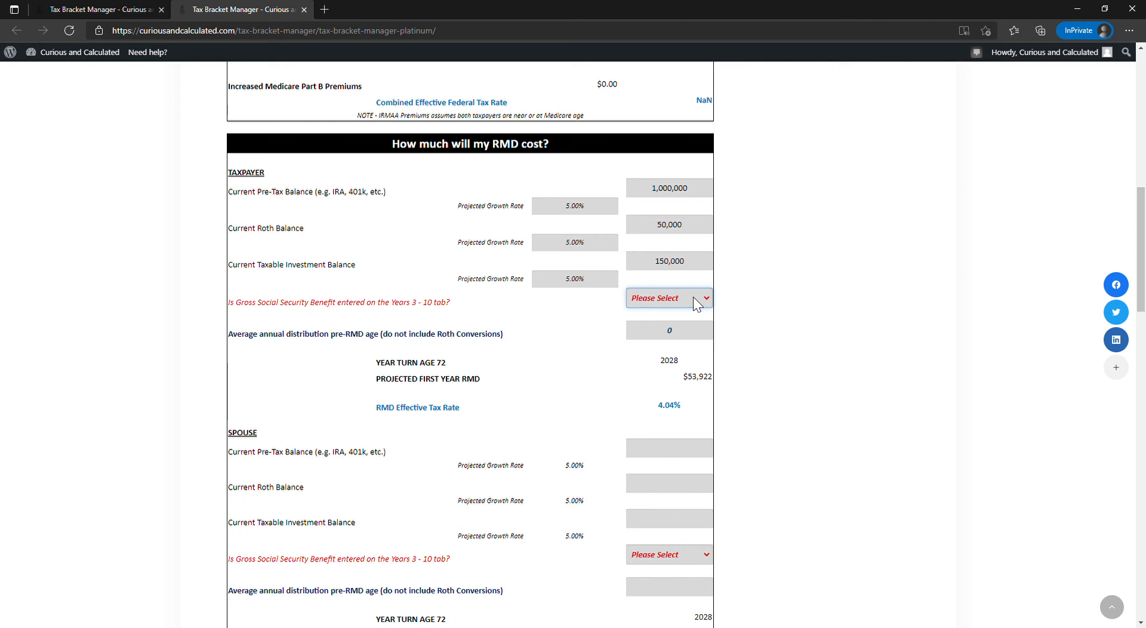
left_click(684, 322)
left_click(580, 327)
- In the 10 Year Projection, enter Social Security benefit additions of 30,000 for 2023 and 36,000 for 2026
scroll(580, 327, "up", 1)
scroll(582, 325, "up", 7)
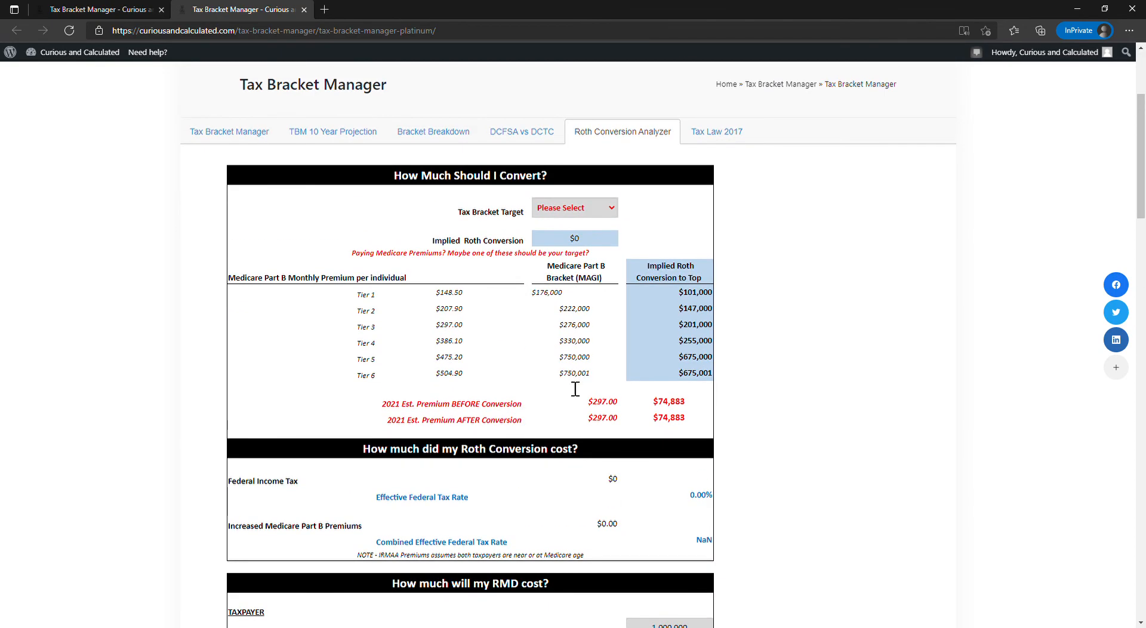
scroll(588, 430, "down", 9)
scroll(589, 437, "up", 9)
scroll(589, 438, "up", 5)
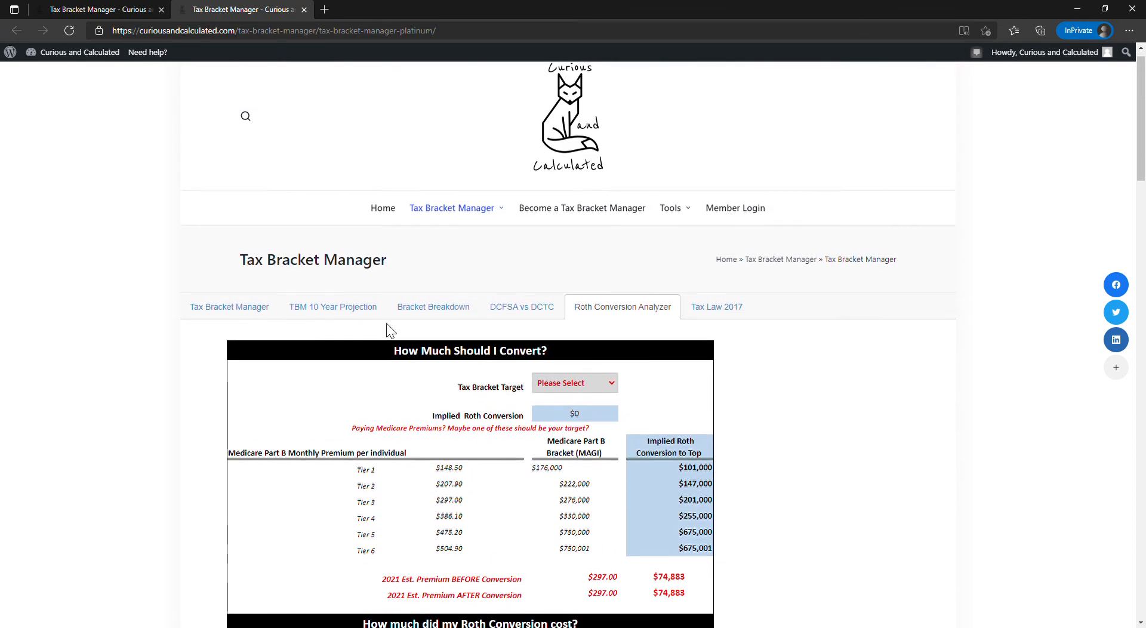
left_click(367, 309)
scroll(491, 345, "down", 6)
scroll(496, 314, "up", 2)
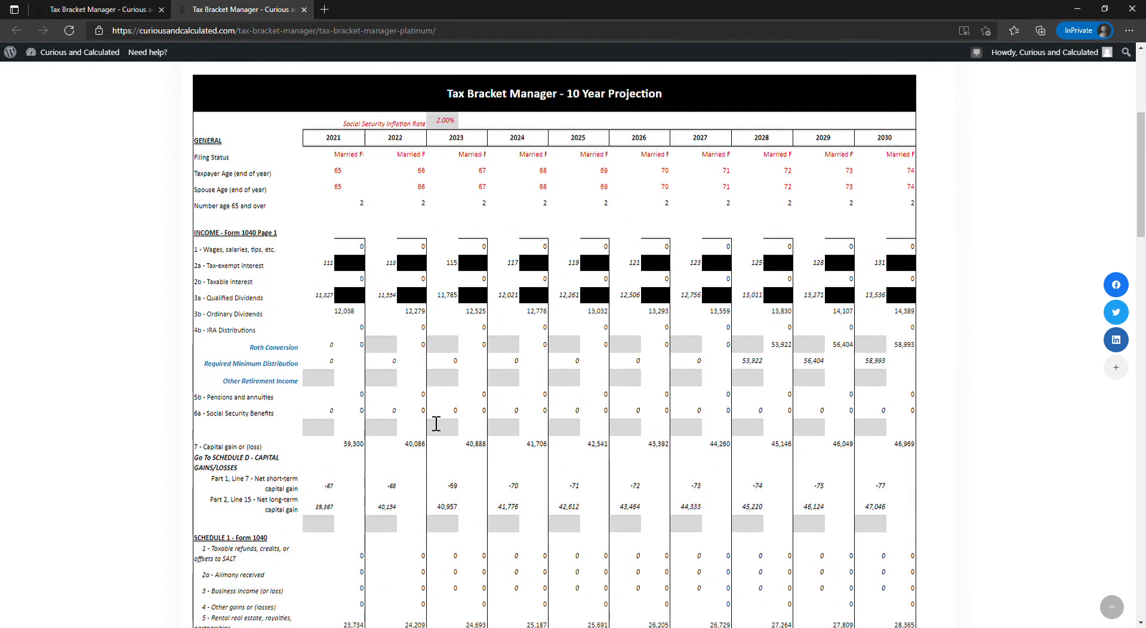
left_click(448, 433)
type("30000")
key("Tab")
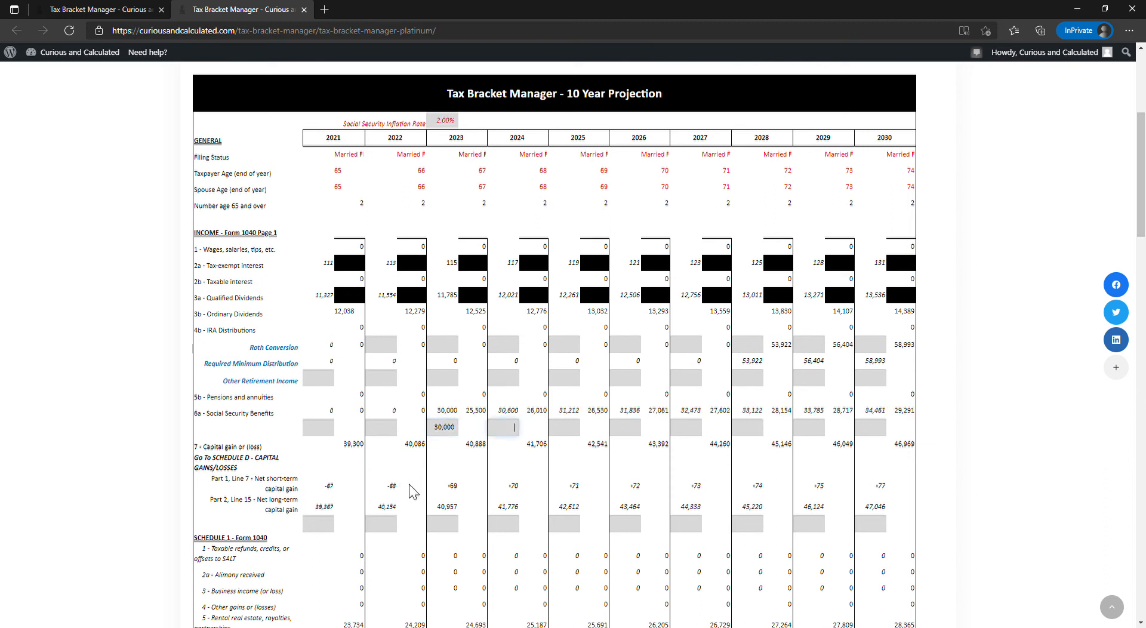
left_click(637, 428)
type("36000")
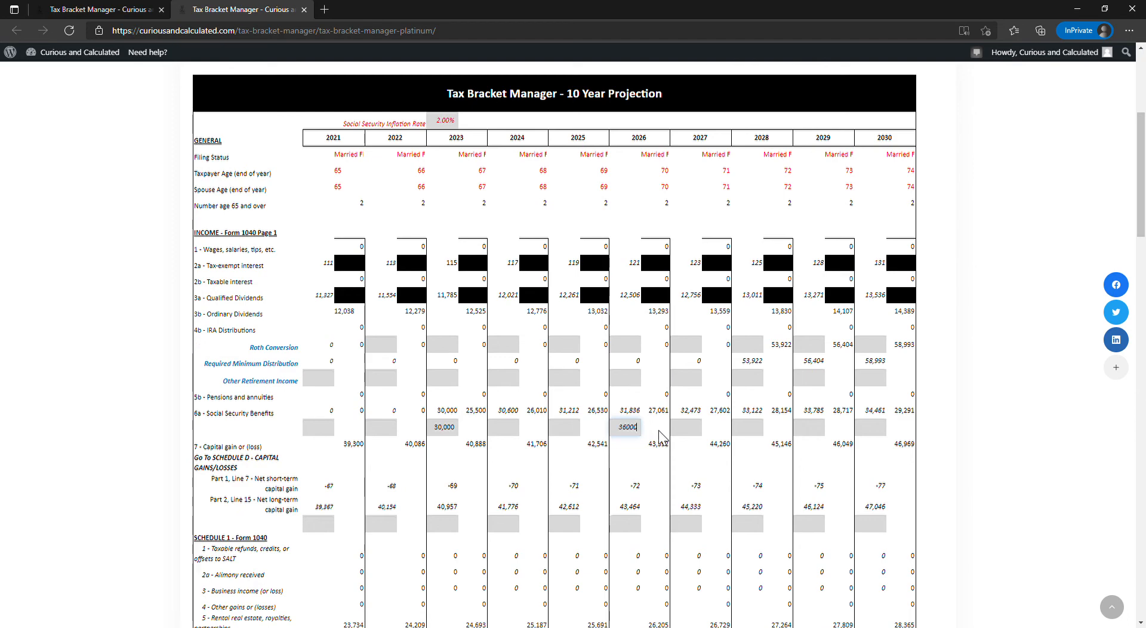
key("Tab")
- Return to the Roth Conversion Analyzer and check the taxpayer's RMD effective tax rate and average annual pre-RMD distribution
scroll(655, 432, "up", 2)
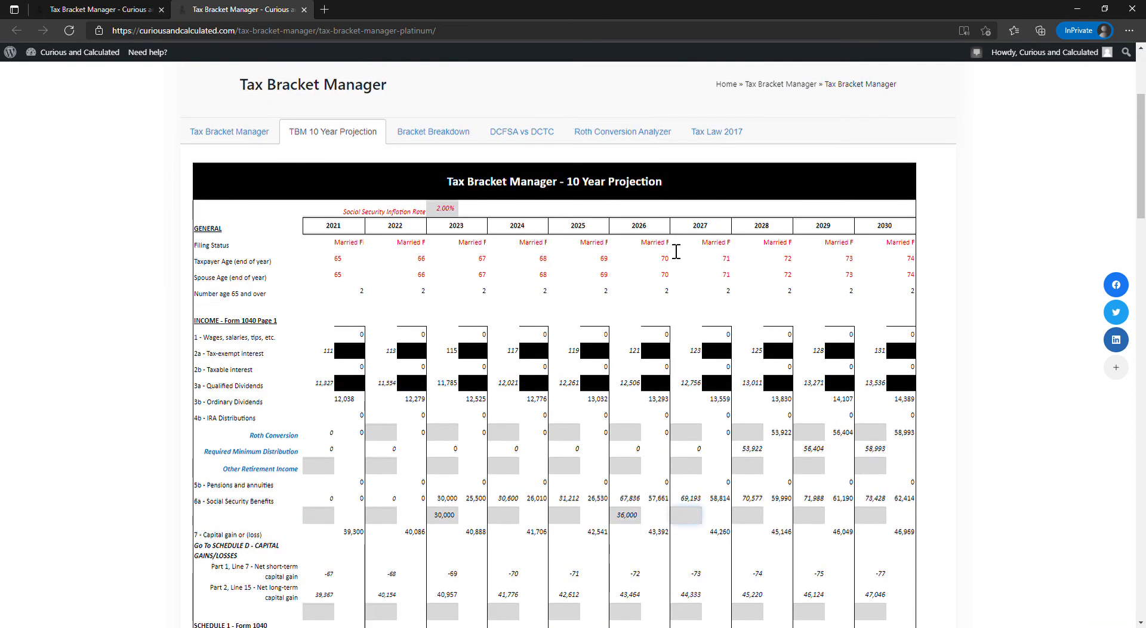
left_click(641, 130)
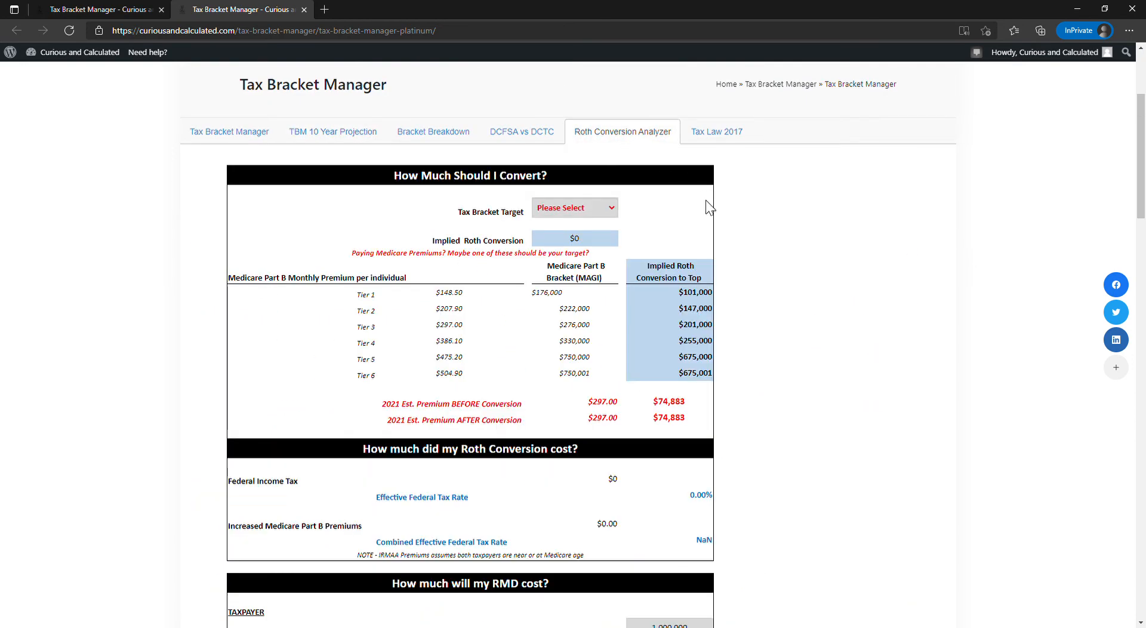
scroll(716, 328, "down", 8)
scroll(718, 325, "up", 3)
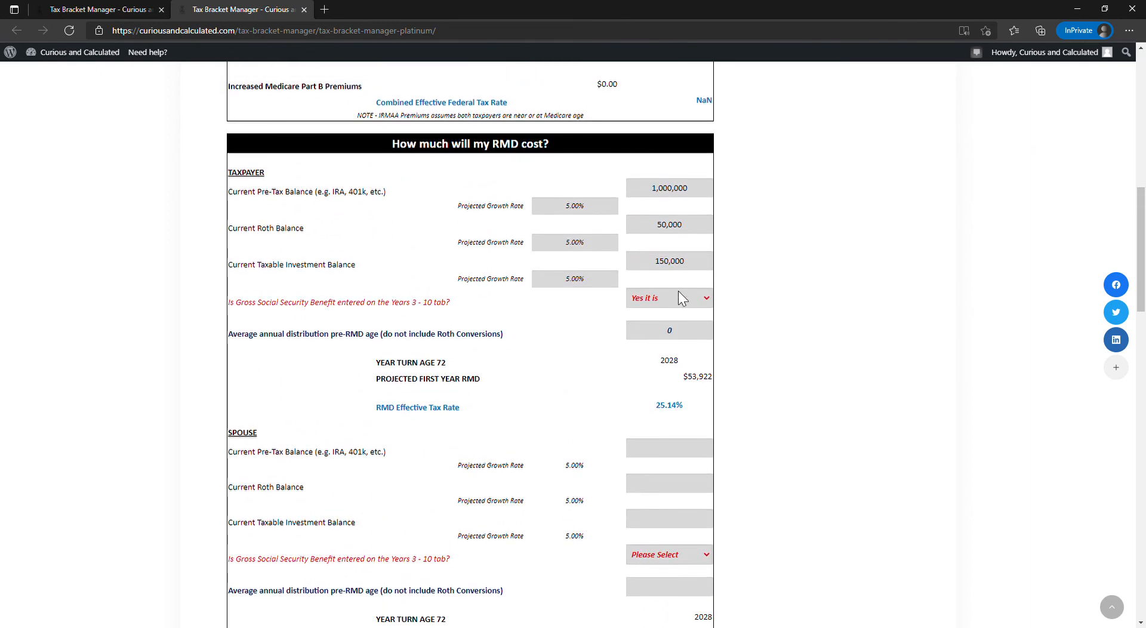
double_click(680, 335)
scroll(618, 346, "down", 1)
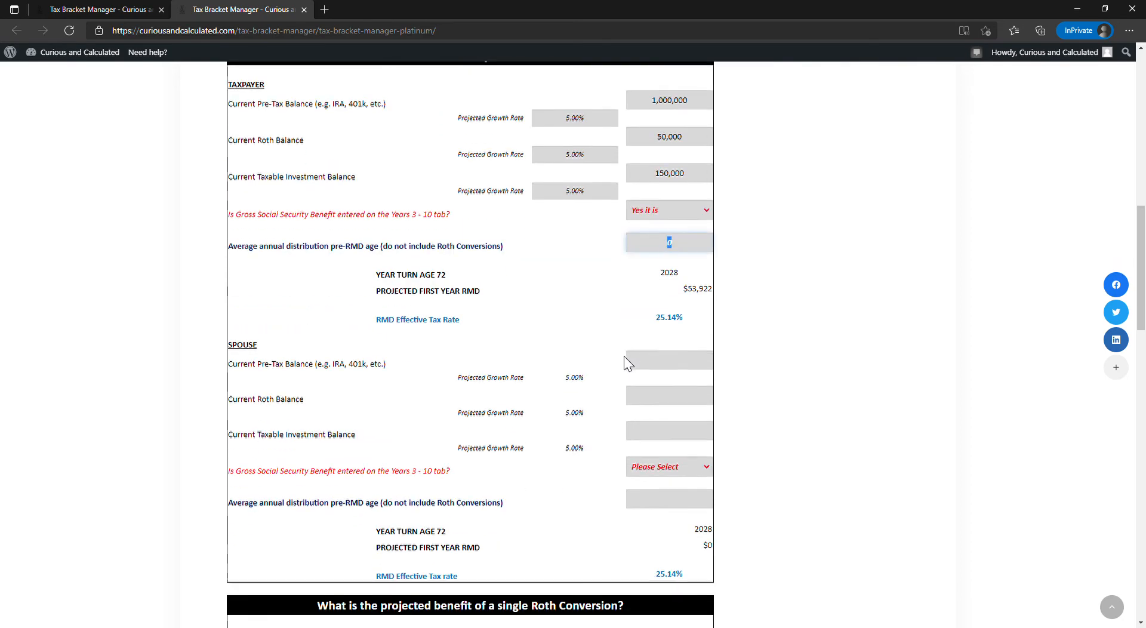
- Enter spouse balances of 1,000,000 pre-tax, 50,000 Roth and 150,000 taxable investment
left_click(711, 364)
type("1,000,0")
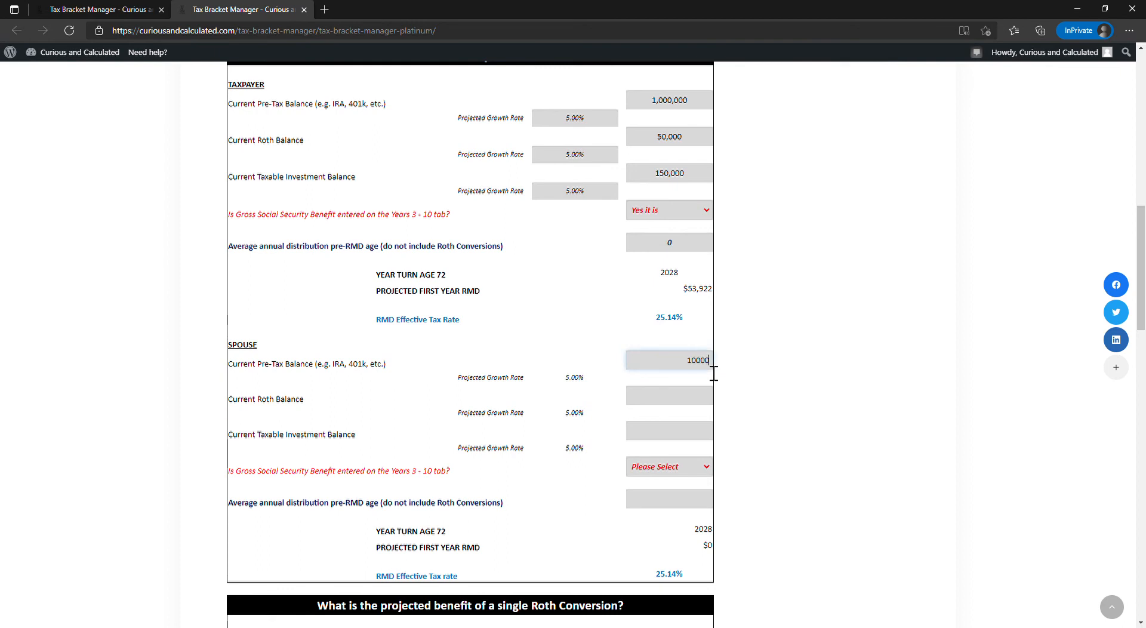
type("00")
key("Tab")
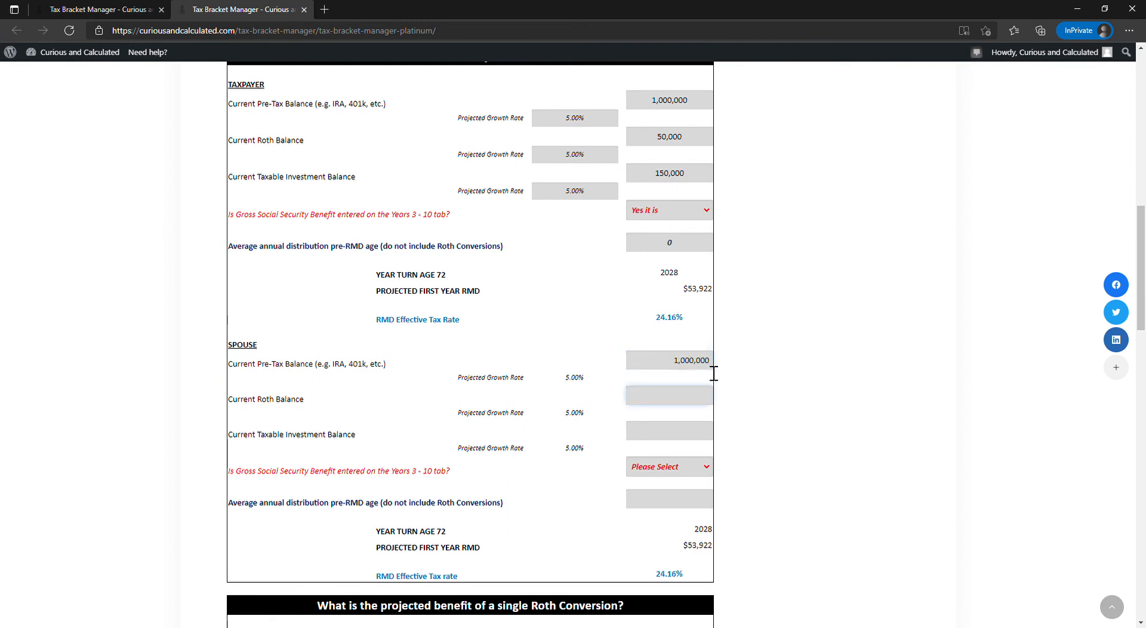
type("50,000")
key("Tab")
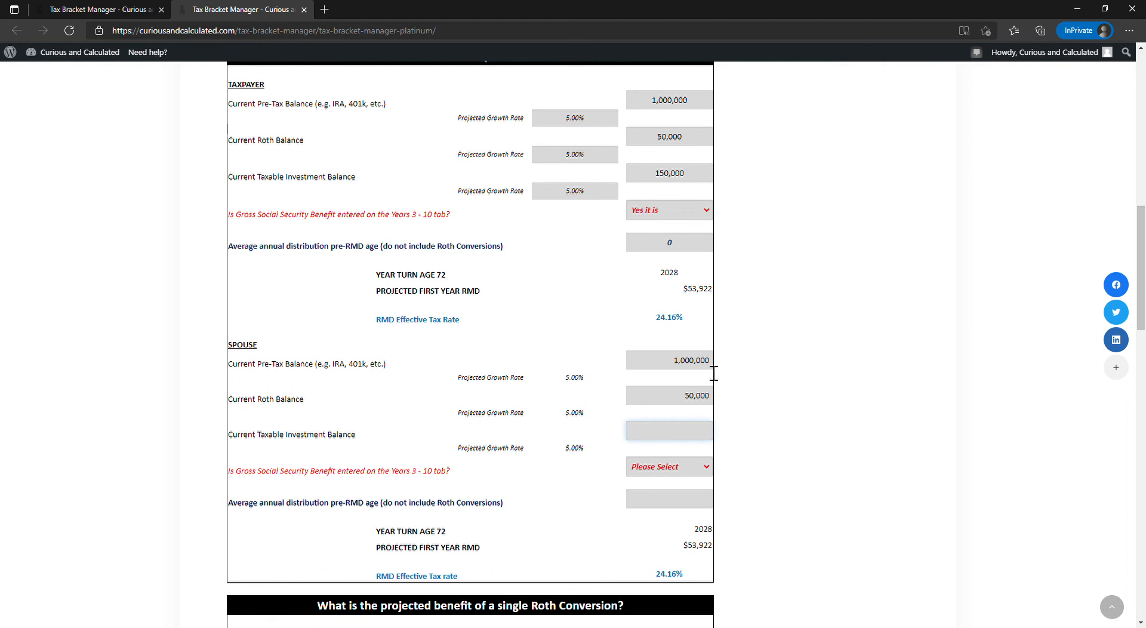
type("150000")
key("Tab")
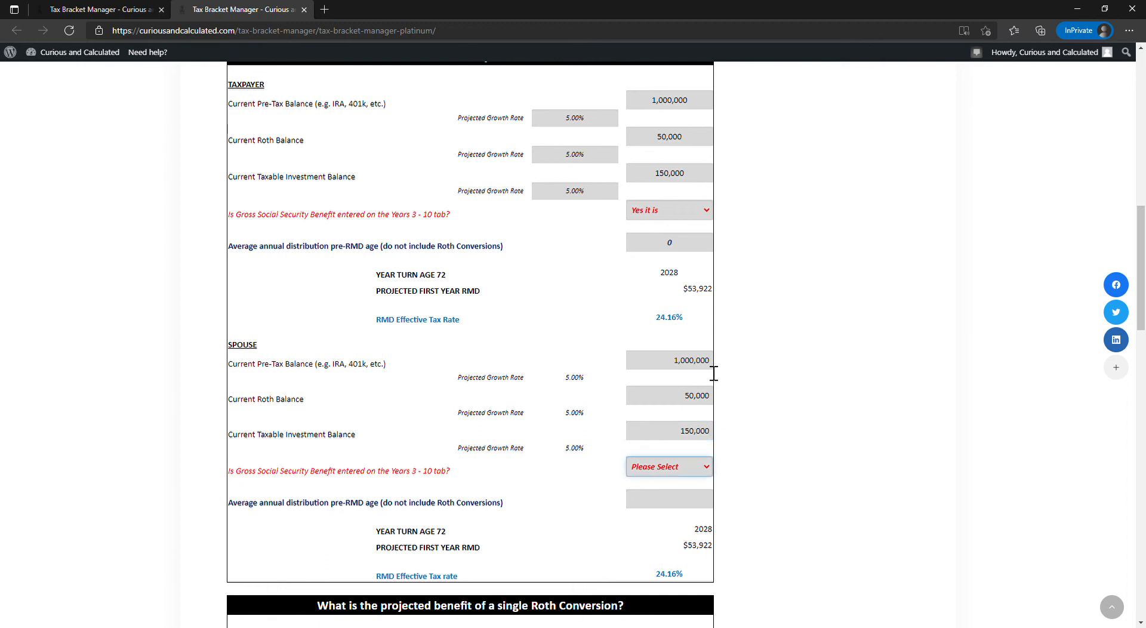
- Check the spouse's balances against the taxpayer's and answer the spouse's gross Social Security benefit question with "Yes it is"
double_click(656, 181)
left_click(787, 361)
double_click(691, 431)
double_click(663, 361)
double_click(662, 396)
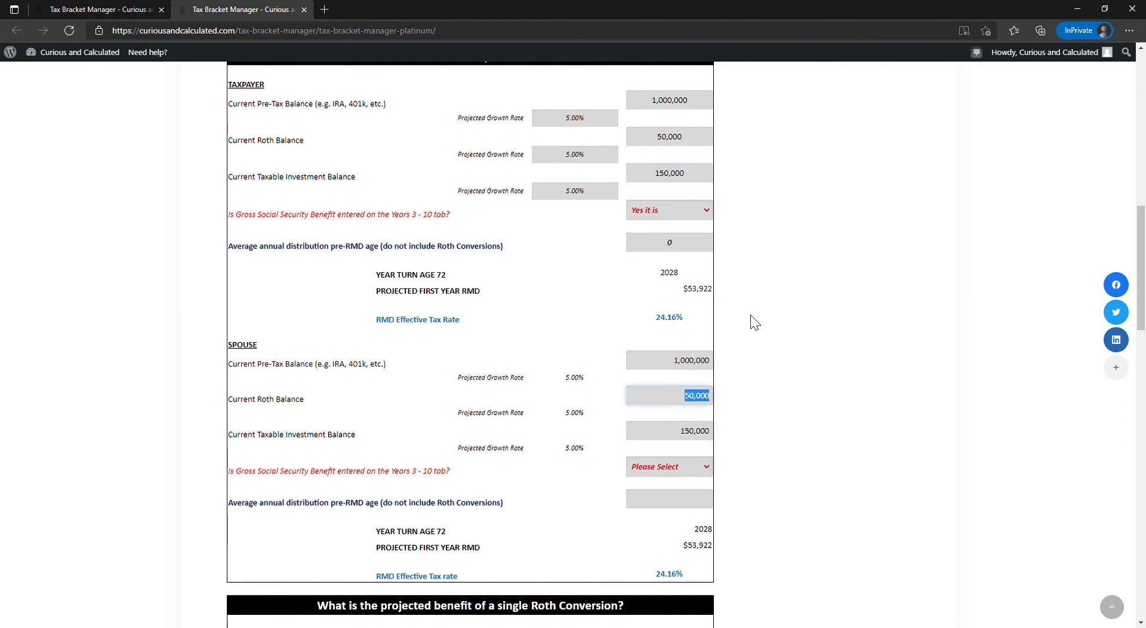
left_click(682, 471)
left_click(672, 495)
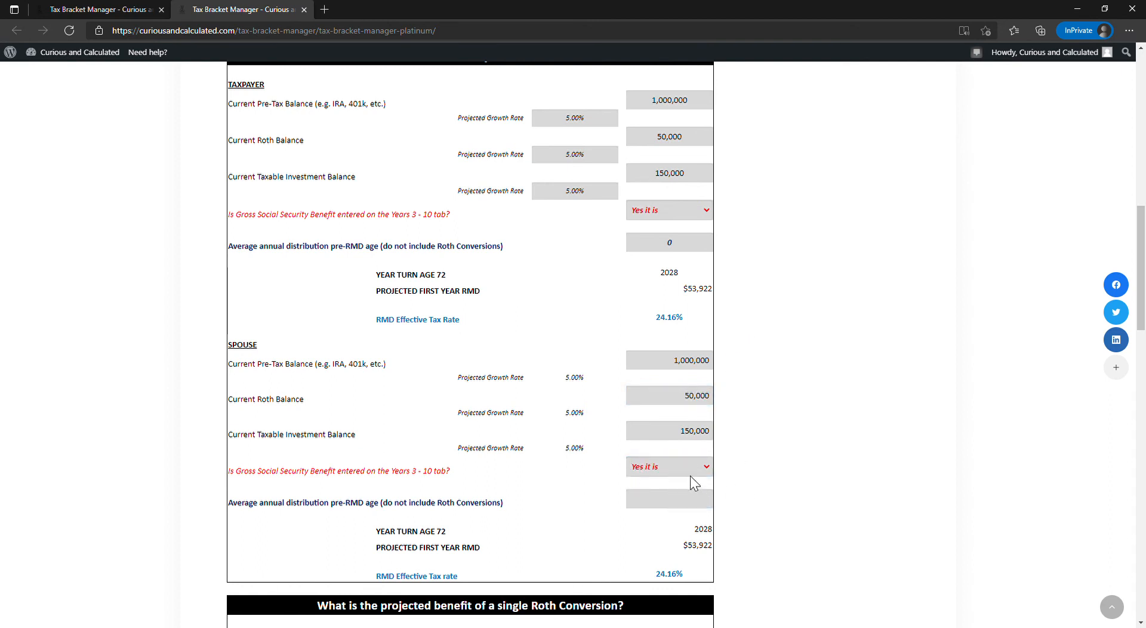
- Leave the Roth Conversion Analyzer and open the Tax Law 2017 projection of RMD tax brackets
left_click(689, 501)
scroll(786, 435, "down", 3)
scroll(785, 438, "up", 5)
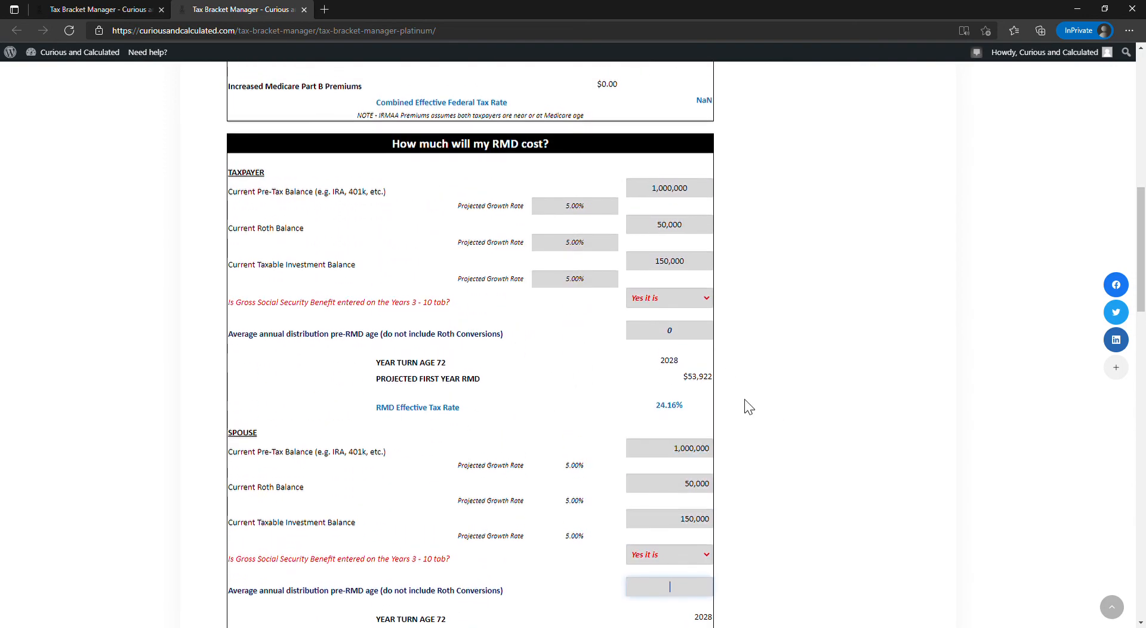
scroll(749, 406, "up", 1)
scroll(749, 406, "up", 8)
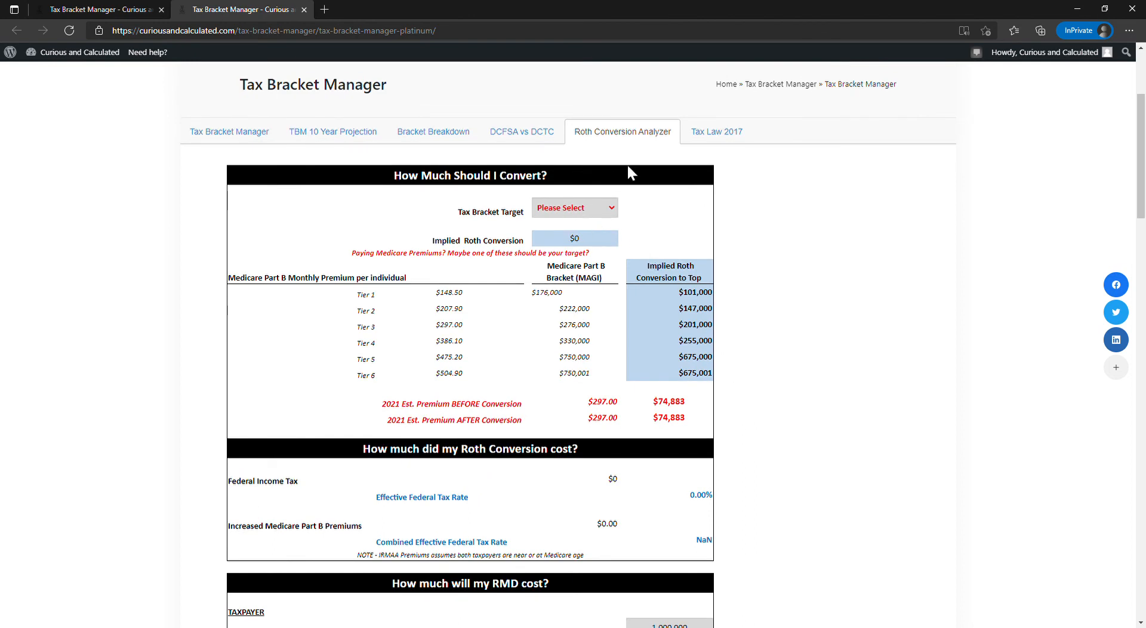
left_click(731, 135)
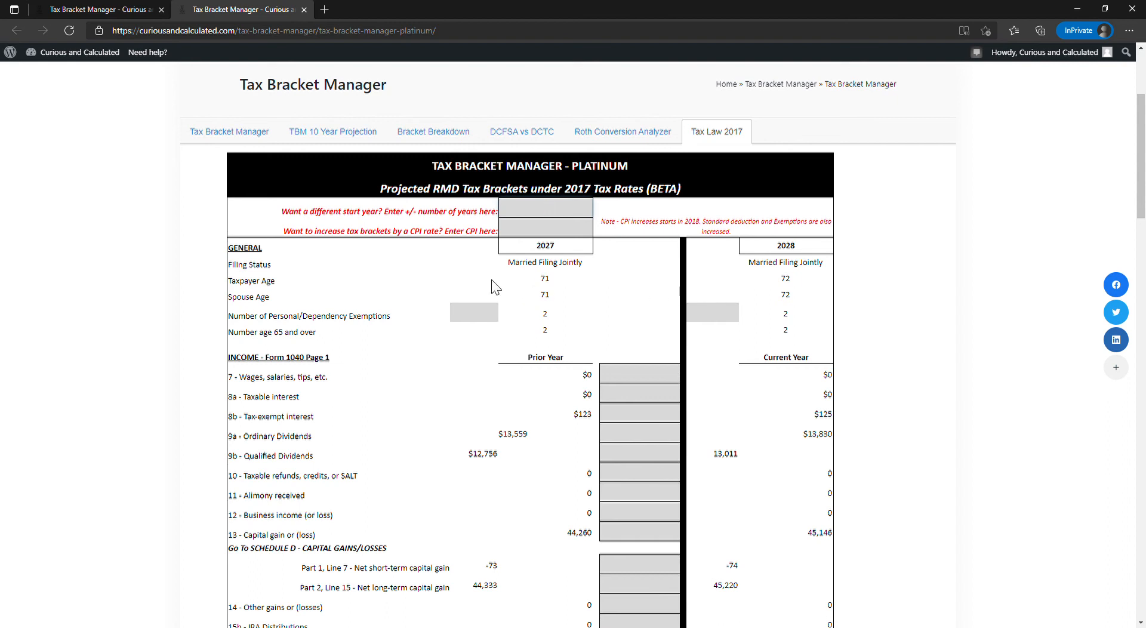
- Try start-year offsets of -1 and 1 in the 2017 tax-rate projection
left_click(565, 216)
type("-1")
key("Return")
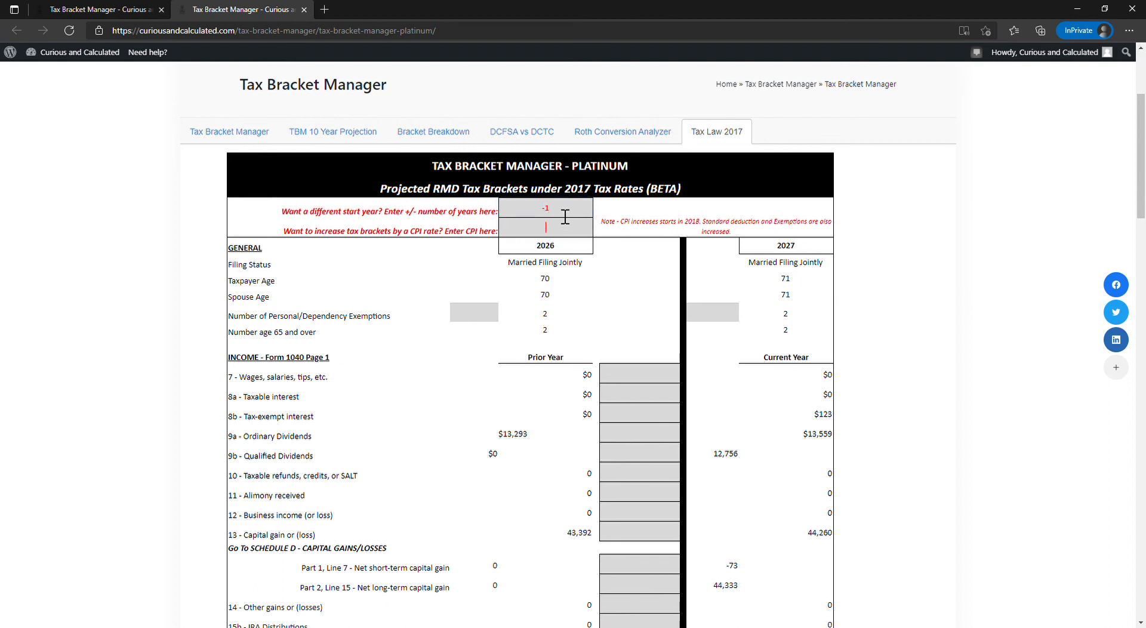
left_click(565, 216)
type("1")
key("Return")
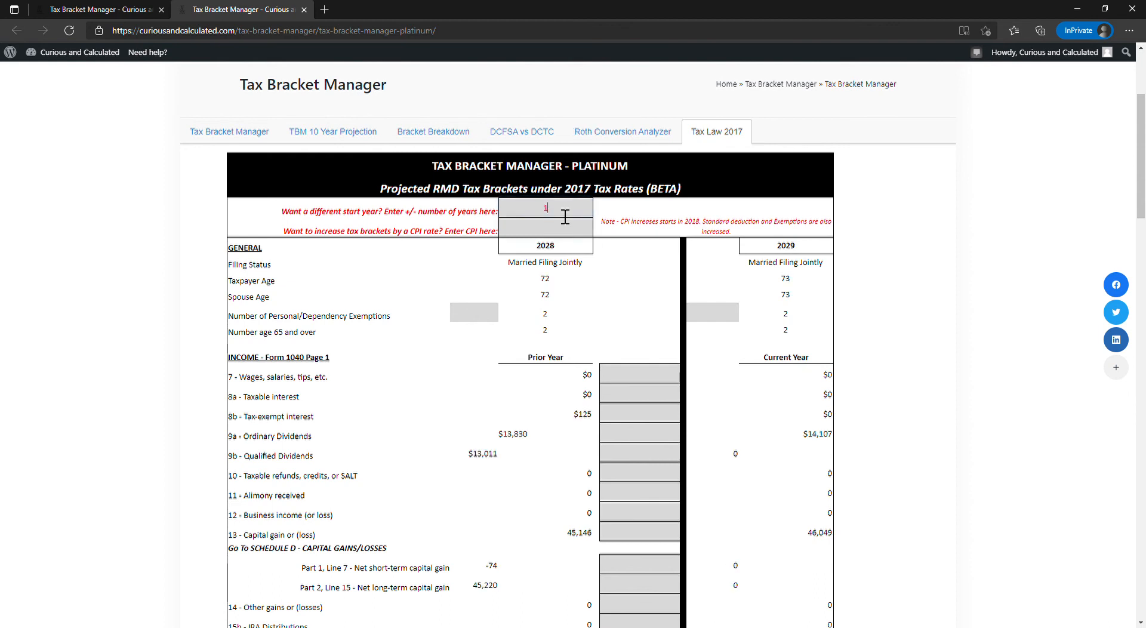
- Set the projection's start-year offset to 0 and the tax bracket CPI rate to 2.00%
double_click(531, 219)
type("0")
key("Return")
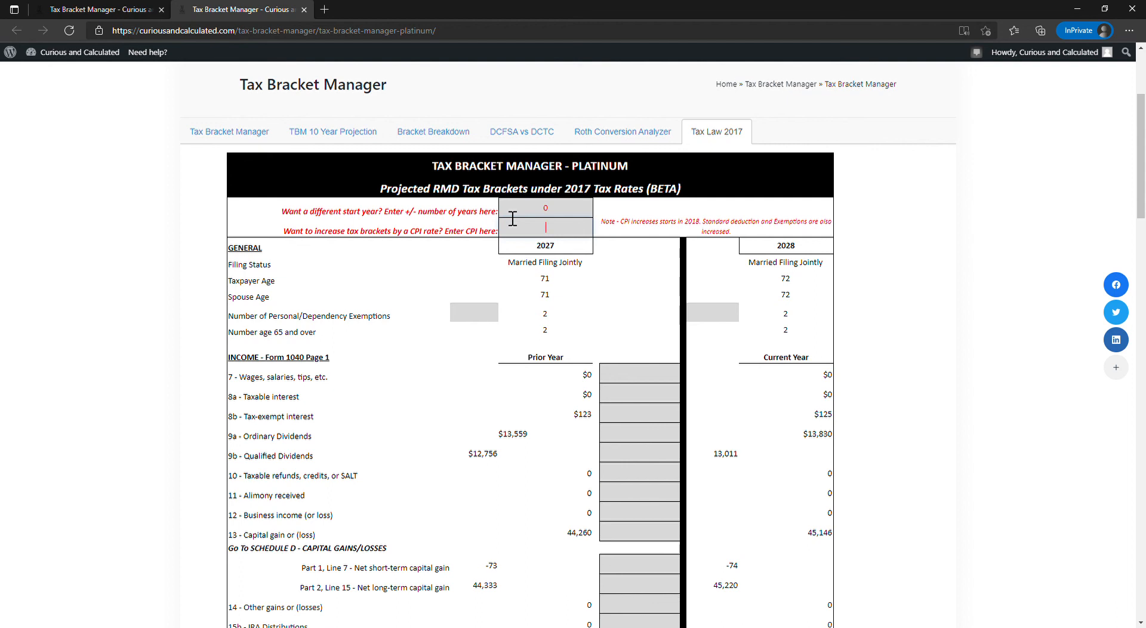
key("Tab")
scroll(614, 326, "down", 15)
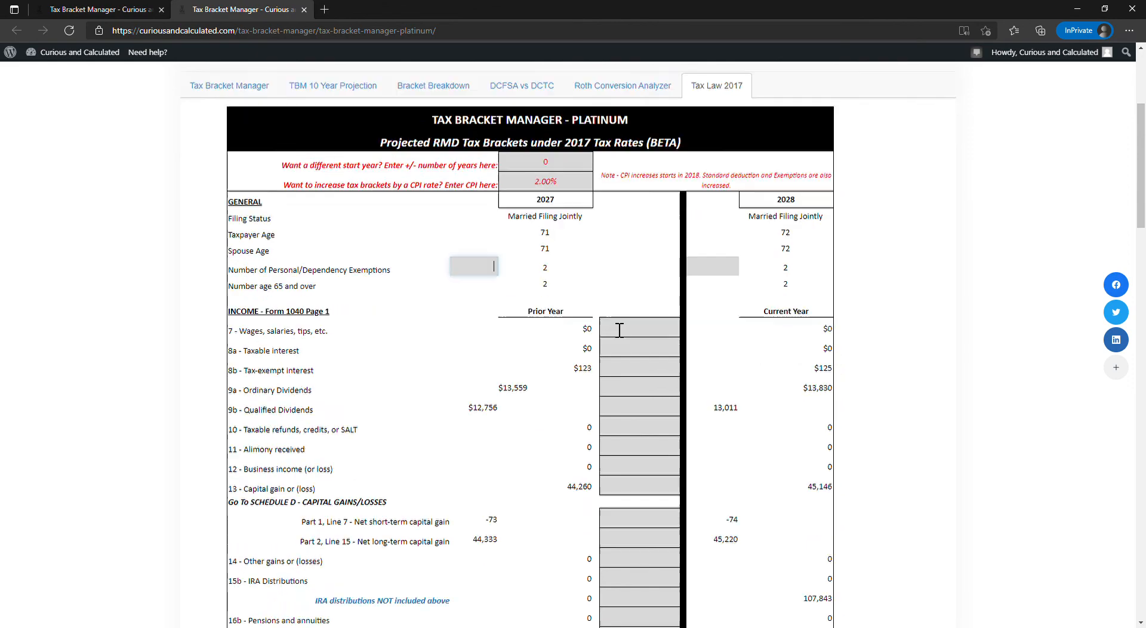
scroll(609, 333, "up", 15)
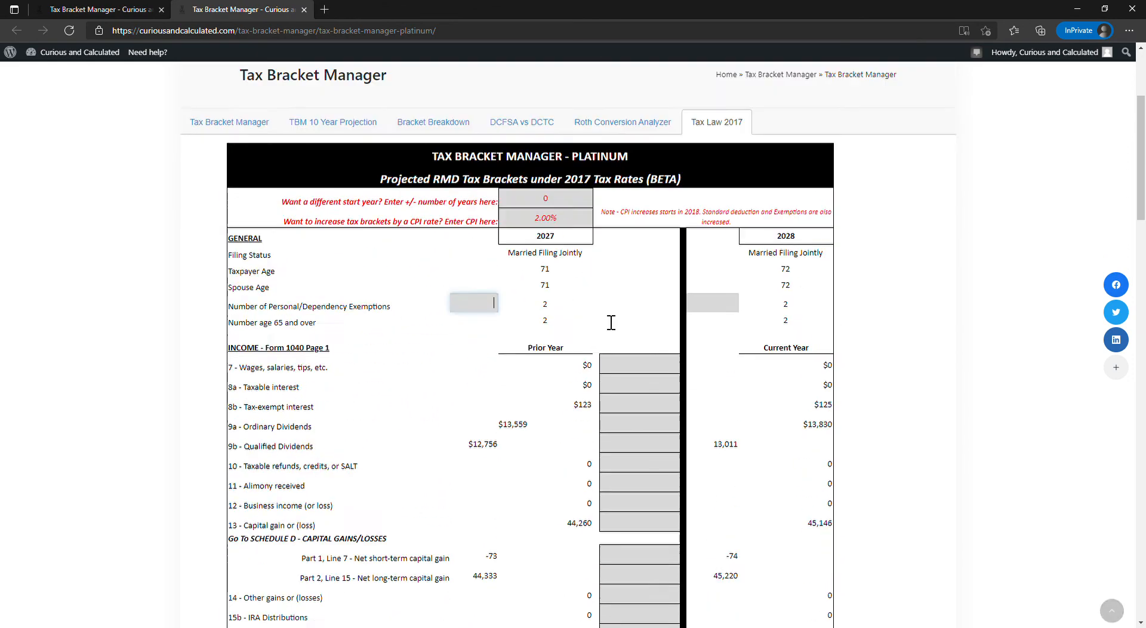
- Set the CPI rate to 0% and check the adjusted gross income, itemized deductions and personal exemption under 2017 law
left_click_drag(534, 421, 549, 438)
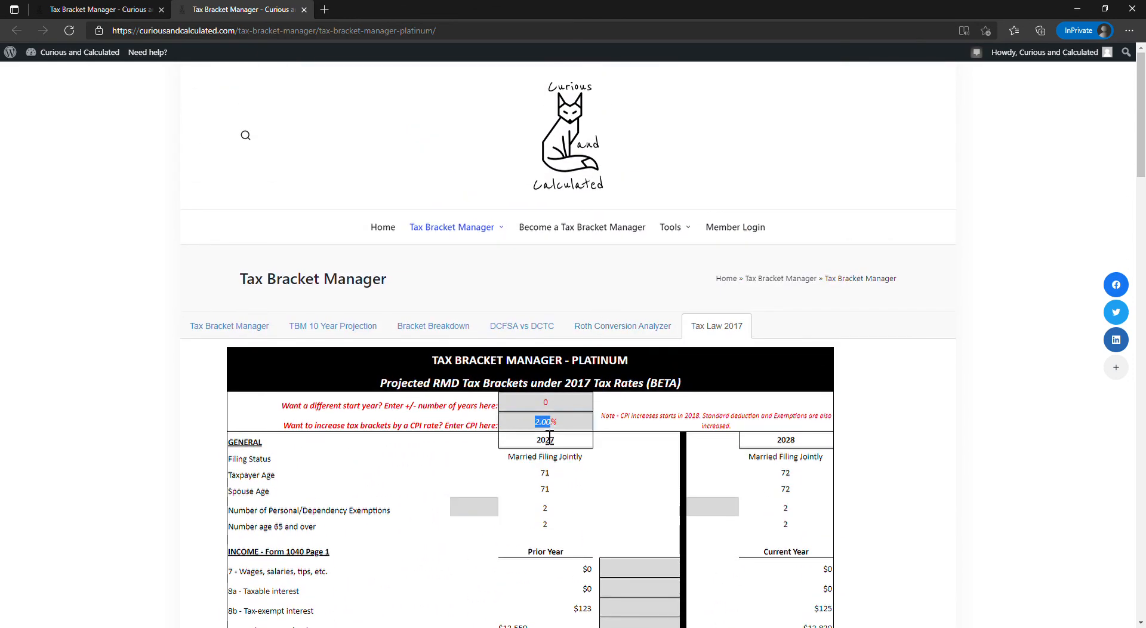
type("0")
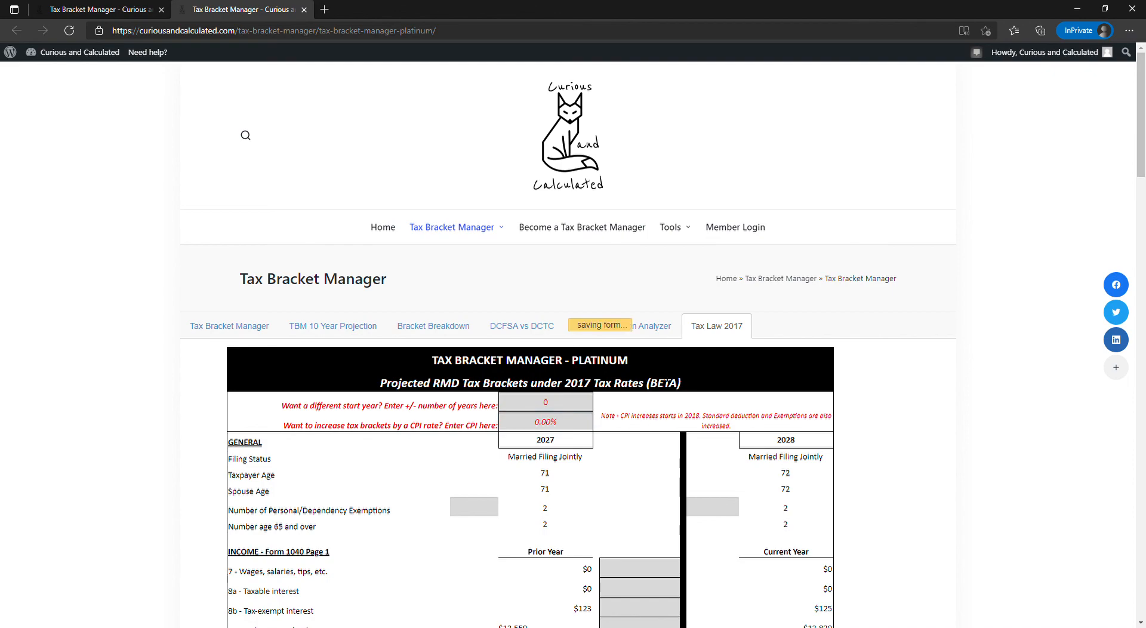
scroll(764, 357, "down", 20)
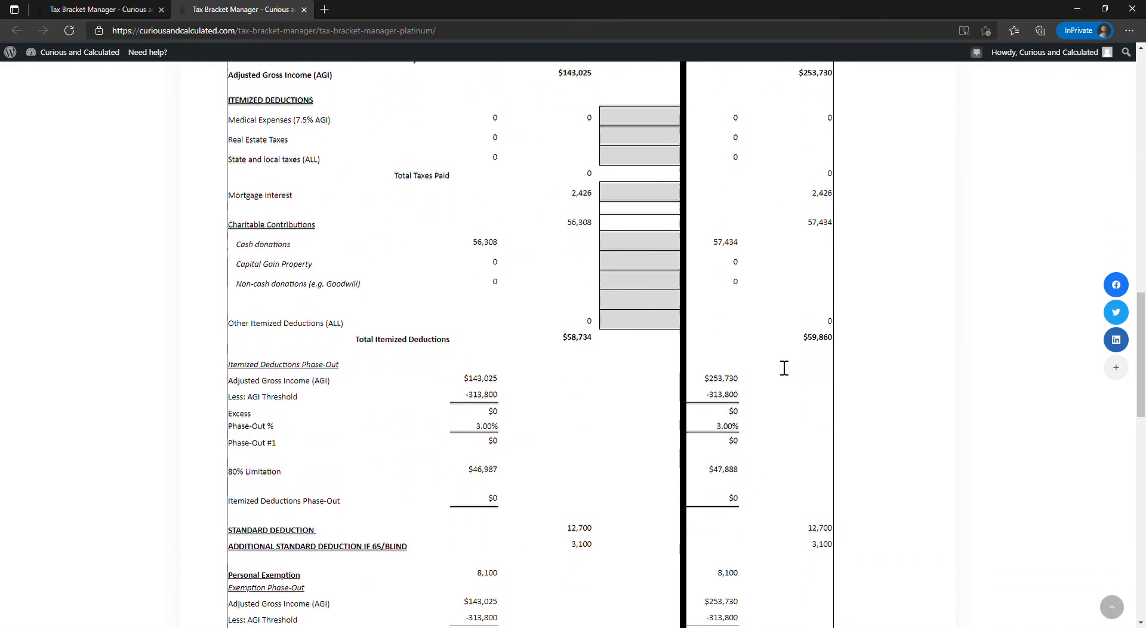
scroll(763, 357, "up", 20)
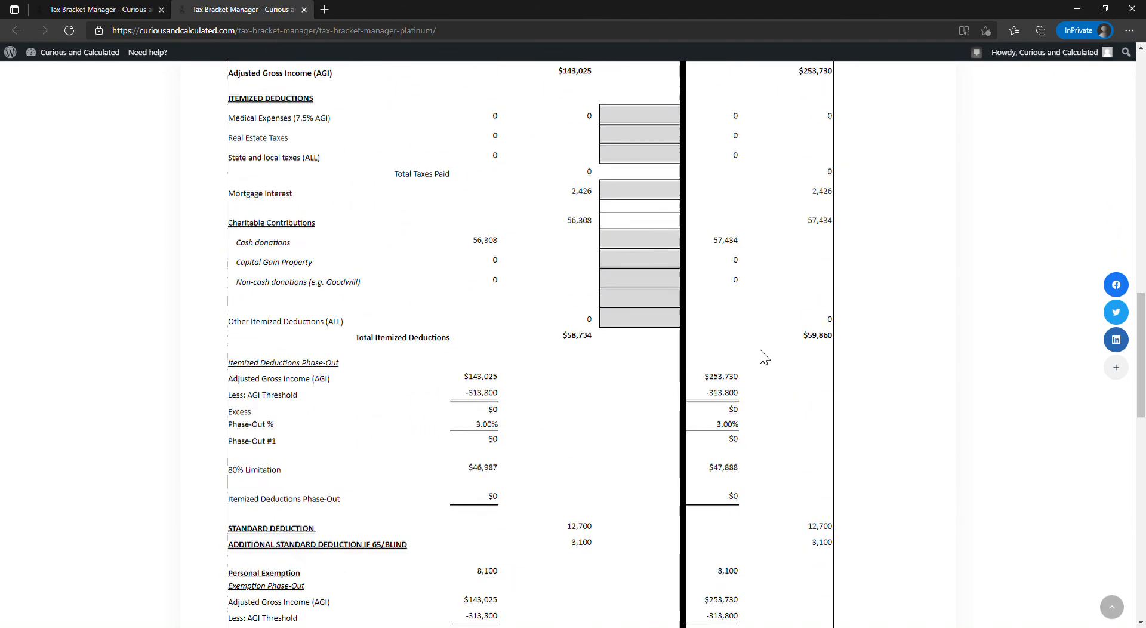
scroll(764, 356, "up", 2)
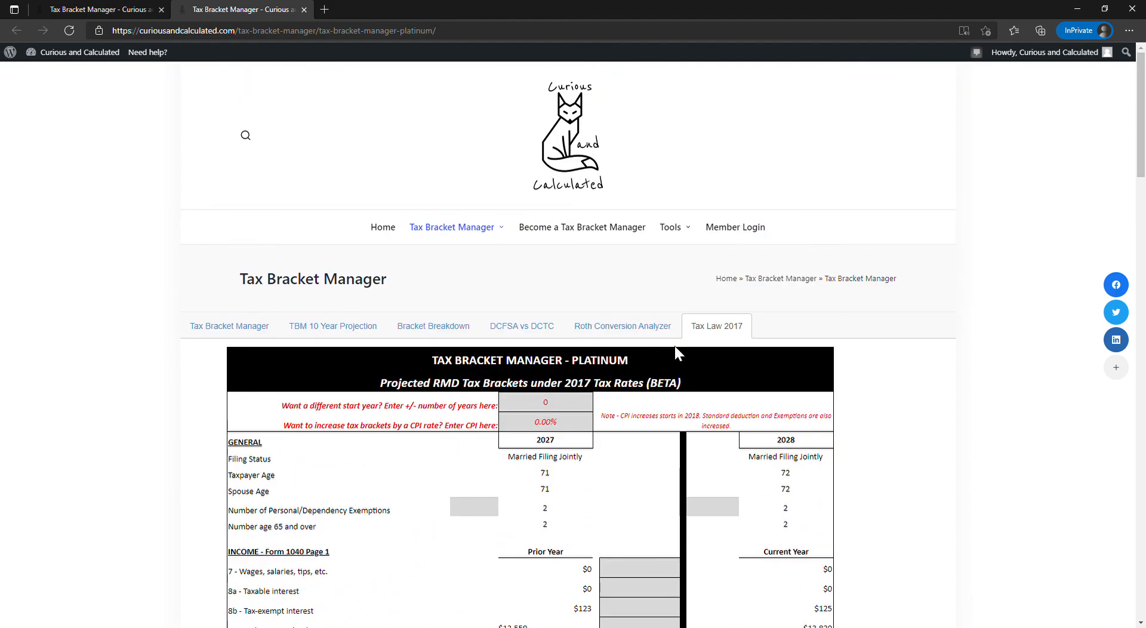
- View the DCFSA vs DCTC comparison and its qualifying persons and tax savings sections
left_click(450, 331)
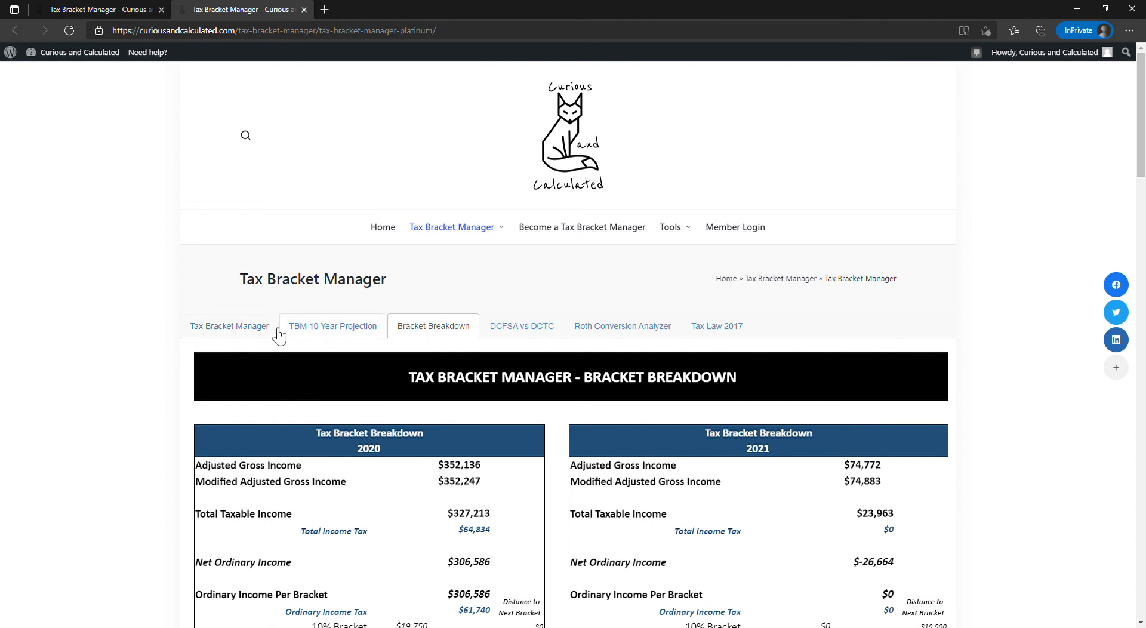
left_click(512, 337)
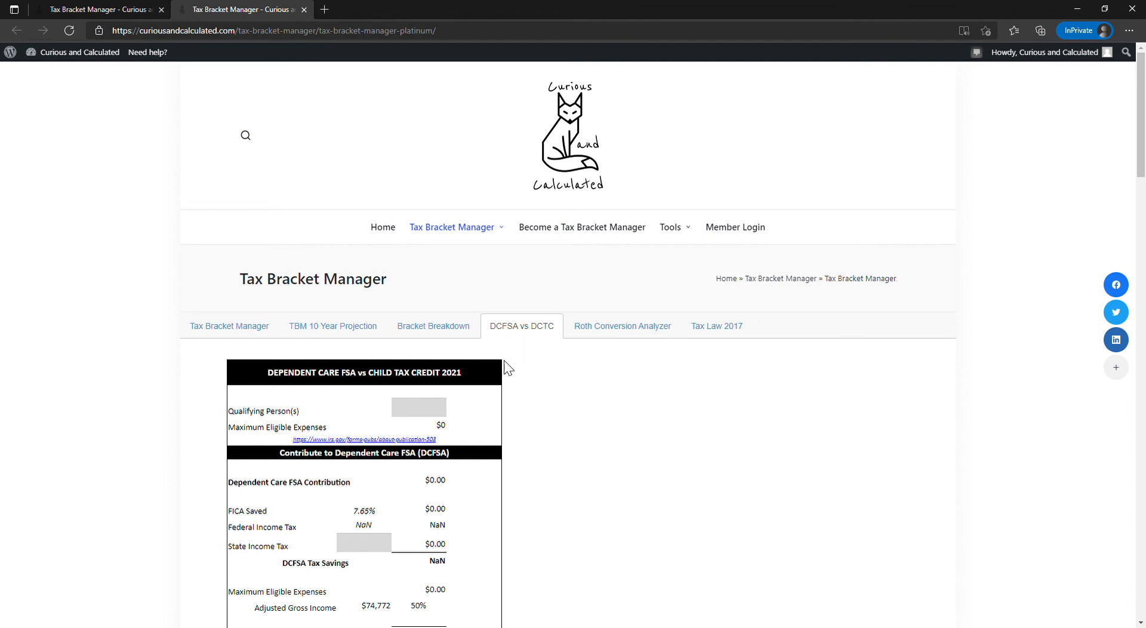
left_click(441, 411)
scroll(441, 415, "down", 1)
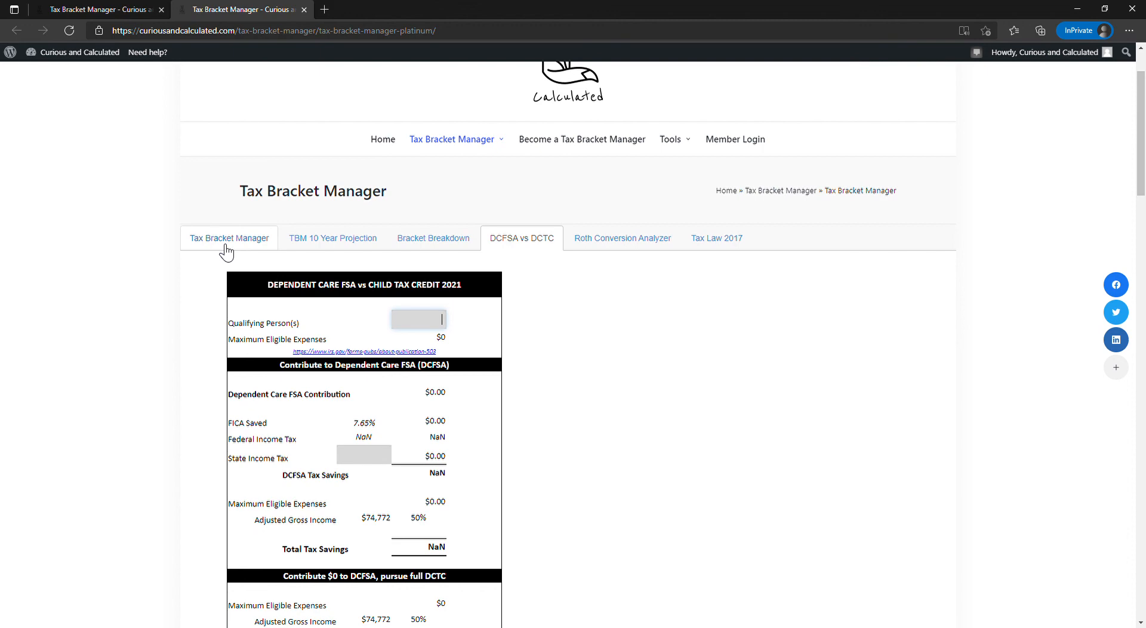
- Return to the main Tax Bracket Manager sheet and enter 2020 dependents with year-end ages 2 and 4
left_click(226, 246)
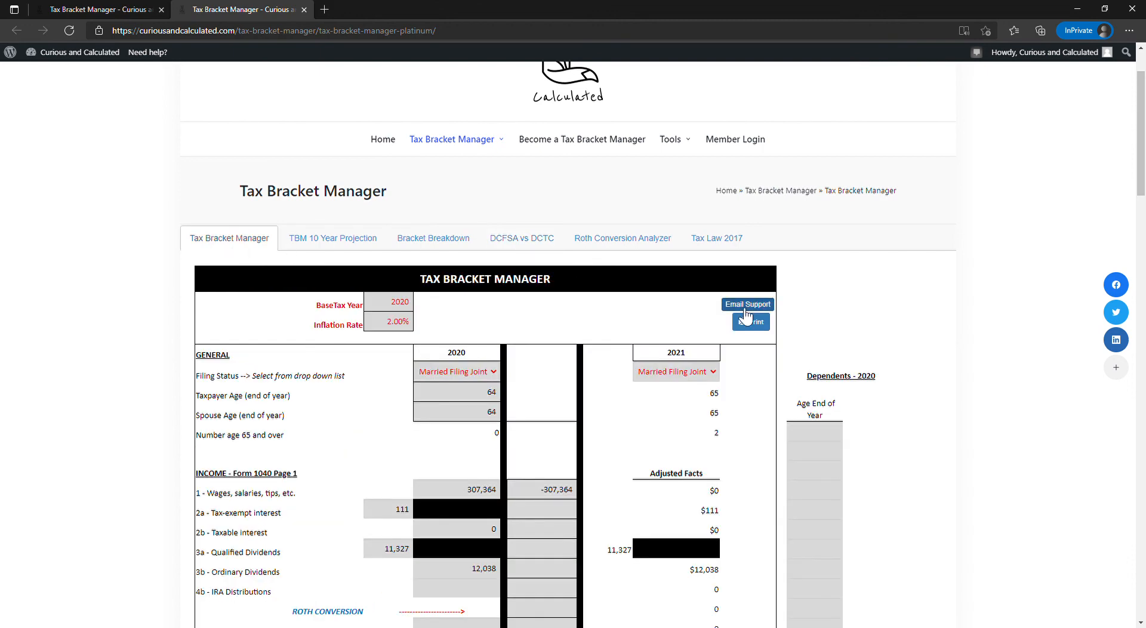
scroll(850, 353, "down", 2)
scroll(850, 354, "down", 1)
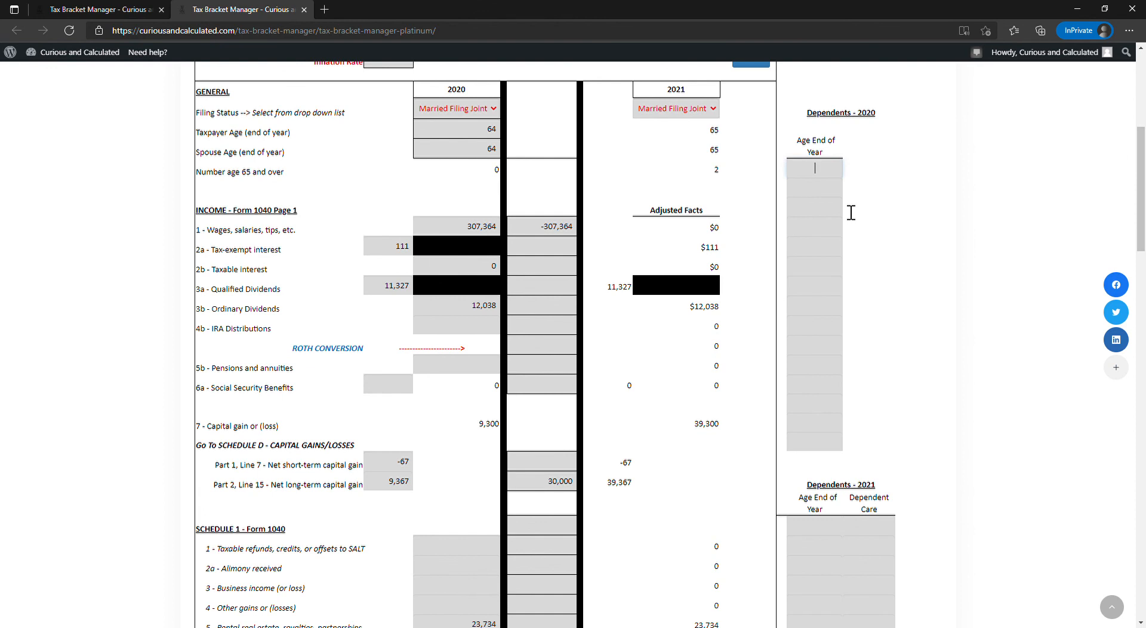
type("2")
key("Tab")
type("4")
- Enter 2021 dependents aged 3 and 5 with dependent care expenses of 12,000 and 11,000 respectively
key("Tab")
left_click(822, 527)
type("3")
key("Tab")
type("5")
left_click(870, 533)
type("120,000")
key("BackSpace")
left_click(887, 553)
type("11000")
- Check the DCFSA vs DCTC comparison, and set the DCFSA amount below the 2021 dependents to 10,500
scroll(907, 459, "up", 6)
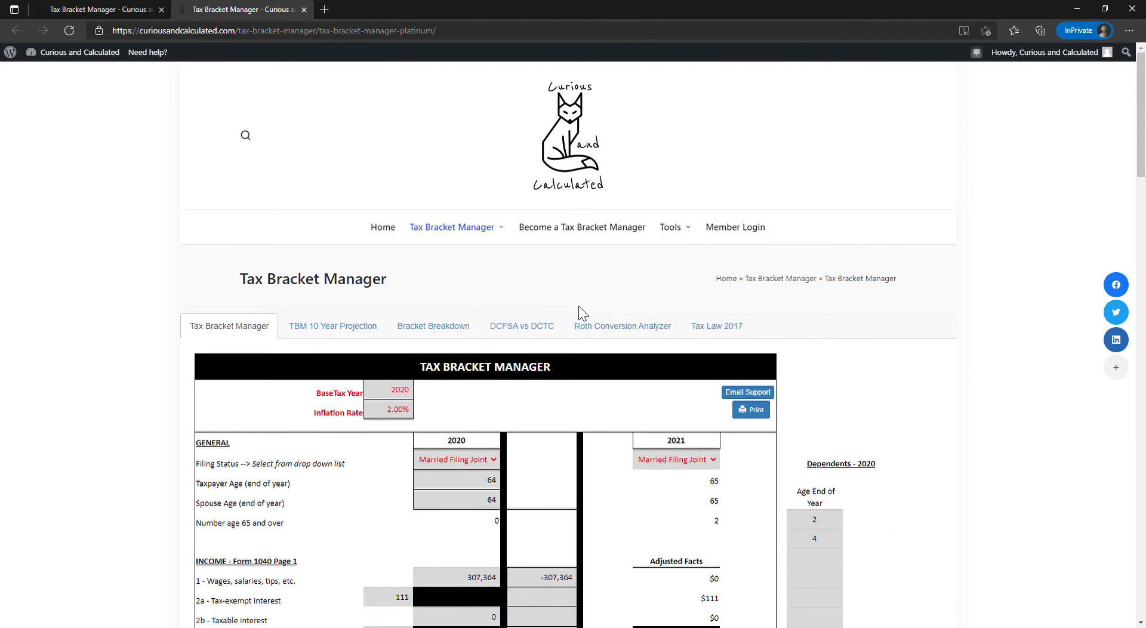
left_click(532, 327)
scroll(525, 357, "down", 1)
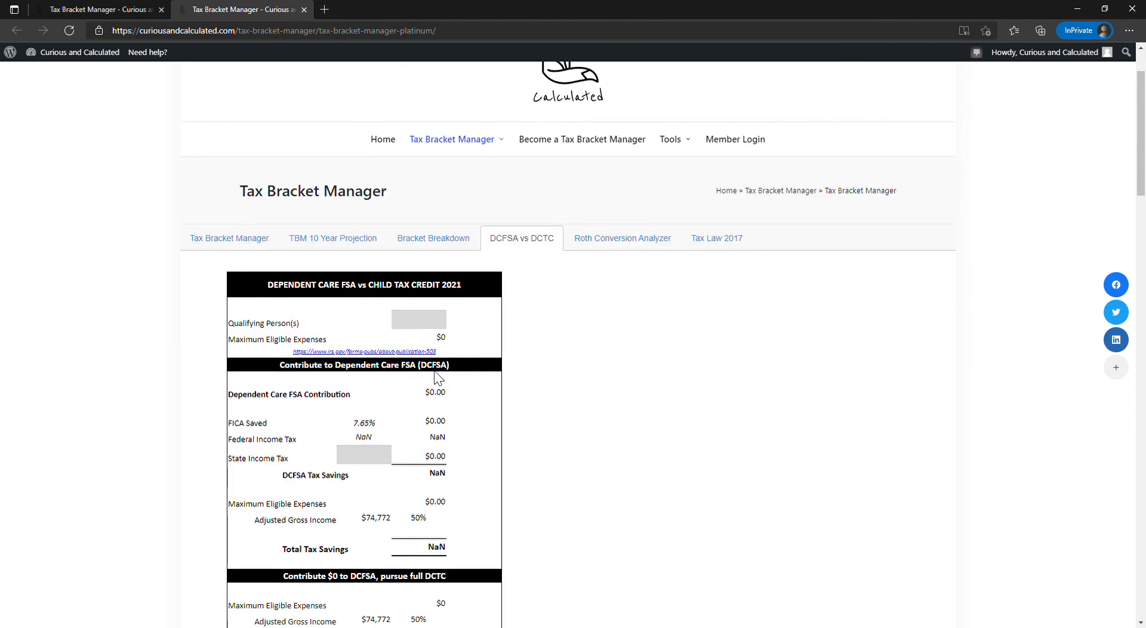
scroll(432, 379, "up", 1)
scroll(722, 404, "down", 12)
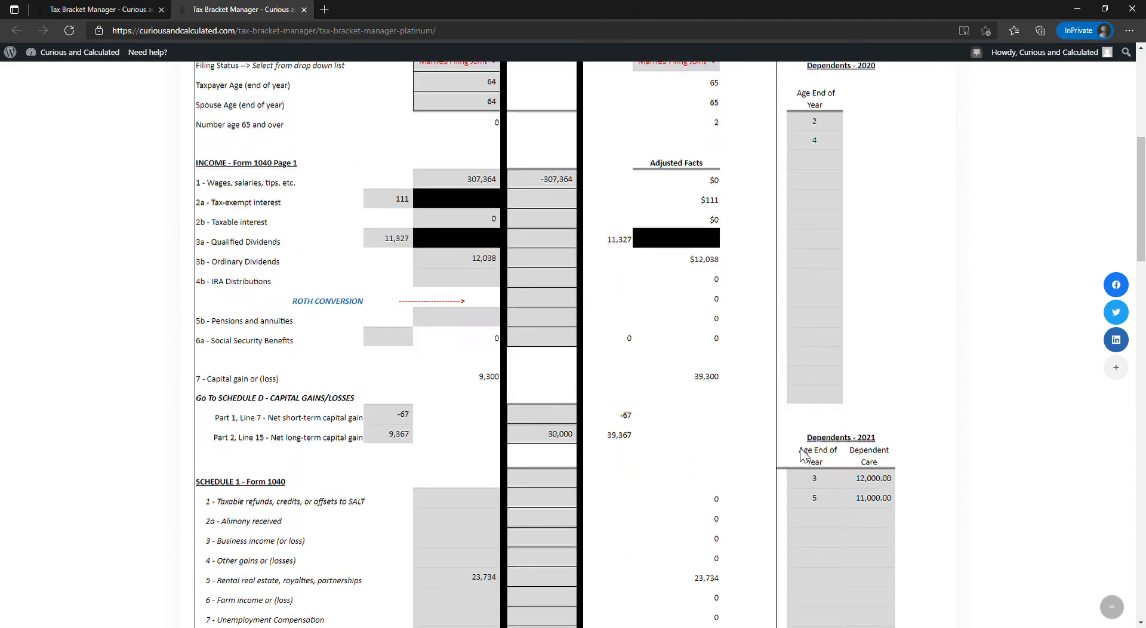
left_click(879, 384)
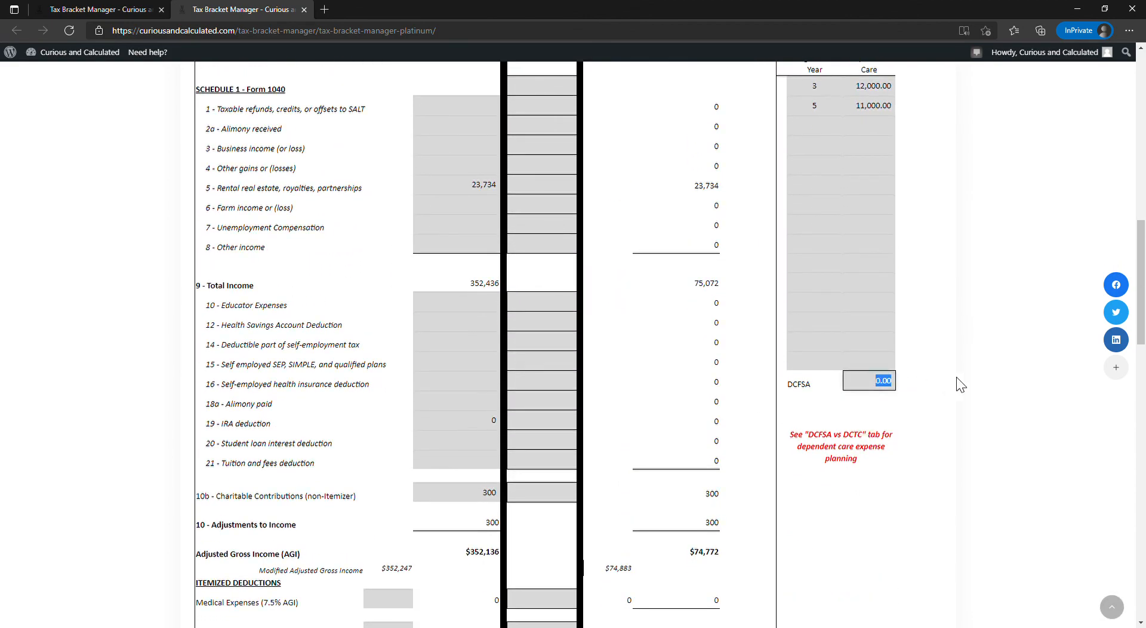
type("10500")
scroll(959, 384, "up", 15)
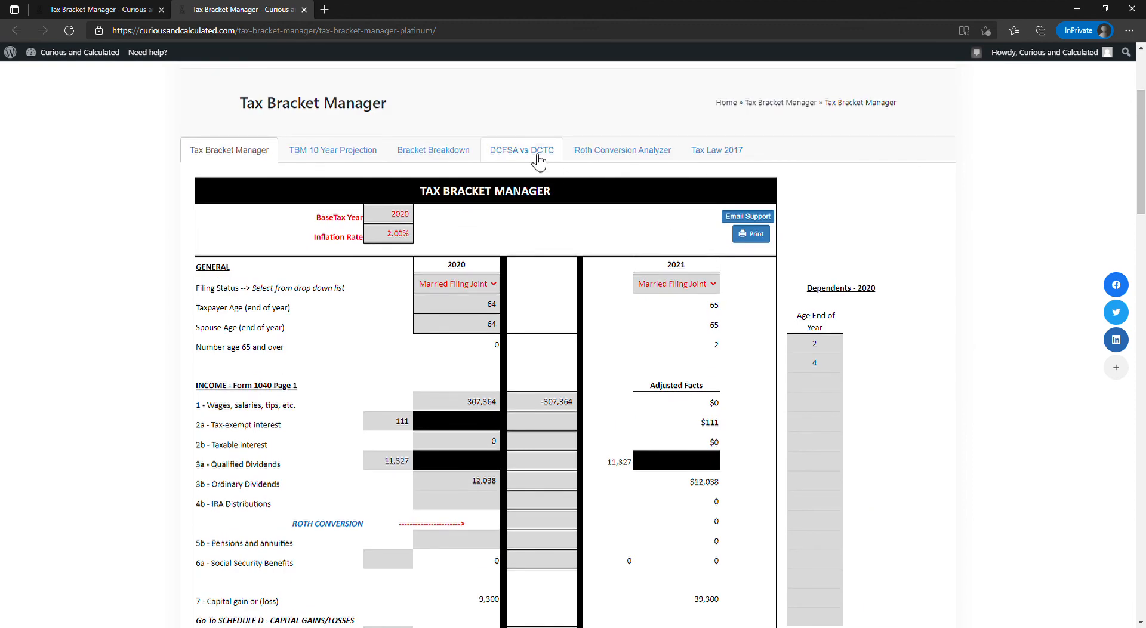
- Recheck the DCFSA vs DCTC comparison and change the wages adjustment on the main sheet to 307,364
left_click(540, 156)
left_click(203, 151)
left_click_drag(539, 401, 558, 401)
key("Left")
key("Right")
key("BackSpace")
key("Return")
scroll(558, 430, "down", 3)
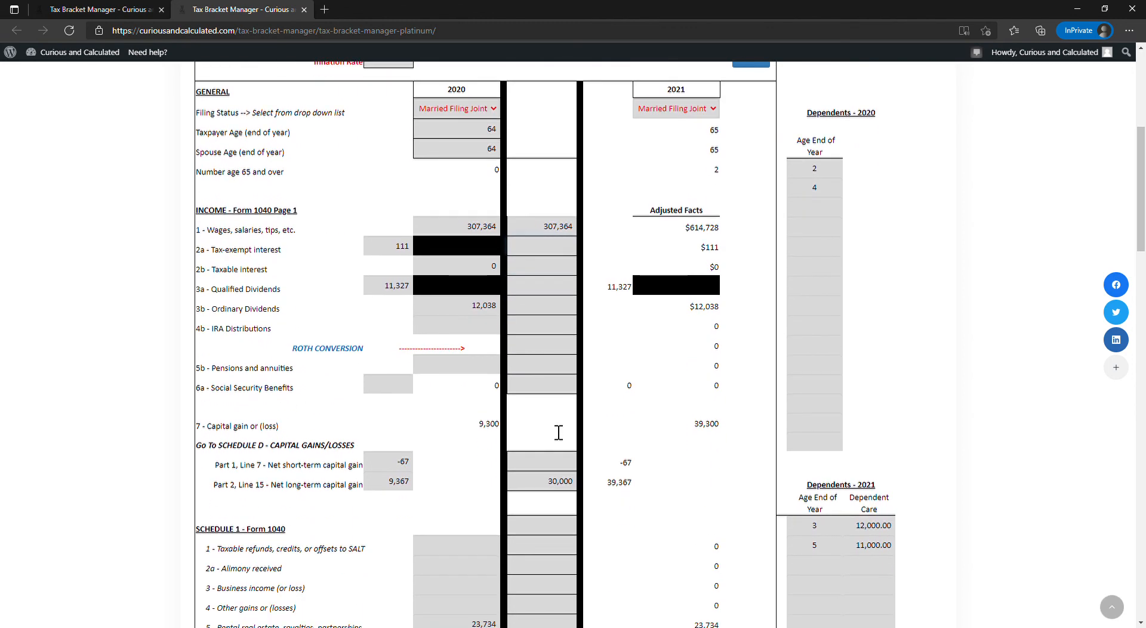
scroll(558, 433, "up", 3)
scroll(558, 432, "up", 2)
- Return to the DCFSA vs DCTC comparison and enter 2 qualifying persons
left_click(540, 242)
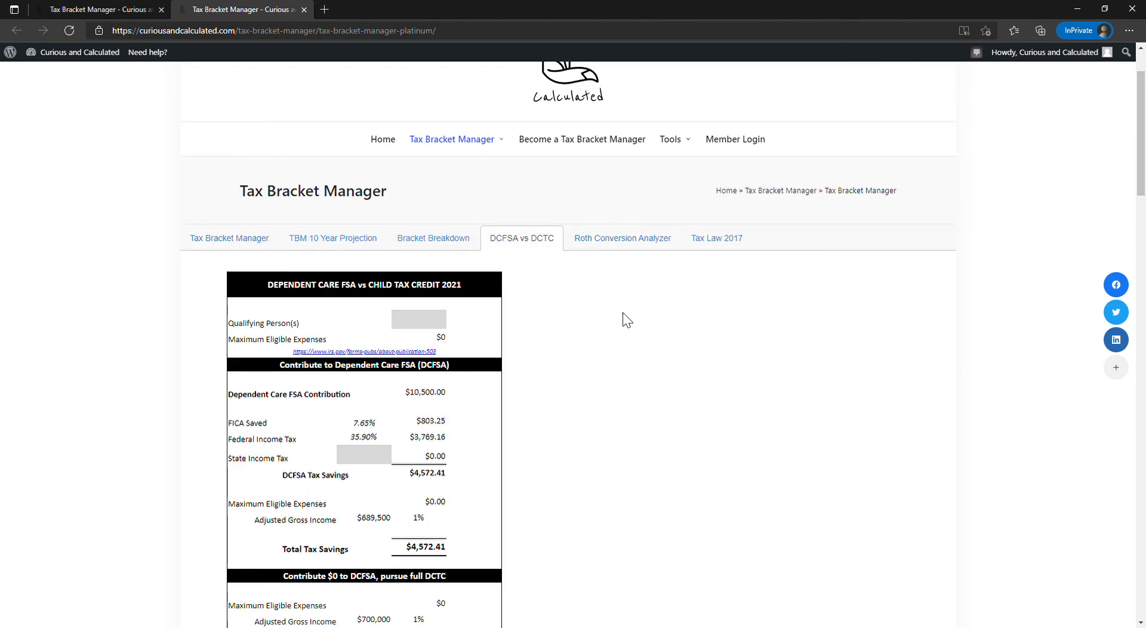
left_click(363, 440)
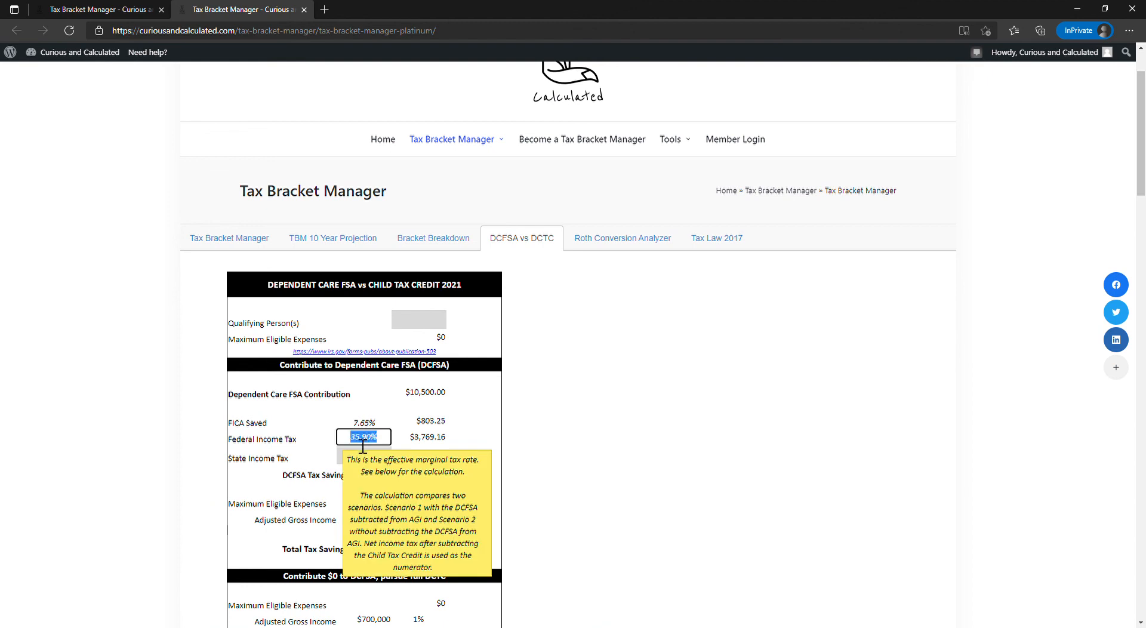
left_click(429, 337)
left_click(432, 322)
key("Return")
- Compare the total tax savings of contributing to the DCFSA against pursuing the full DCTC, and return to the main sheet
scroll(441, 474, "down", 3)
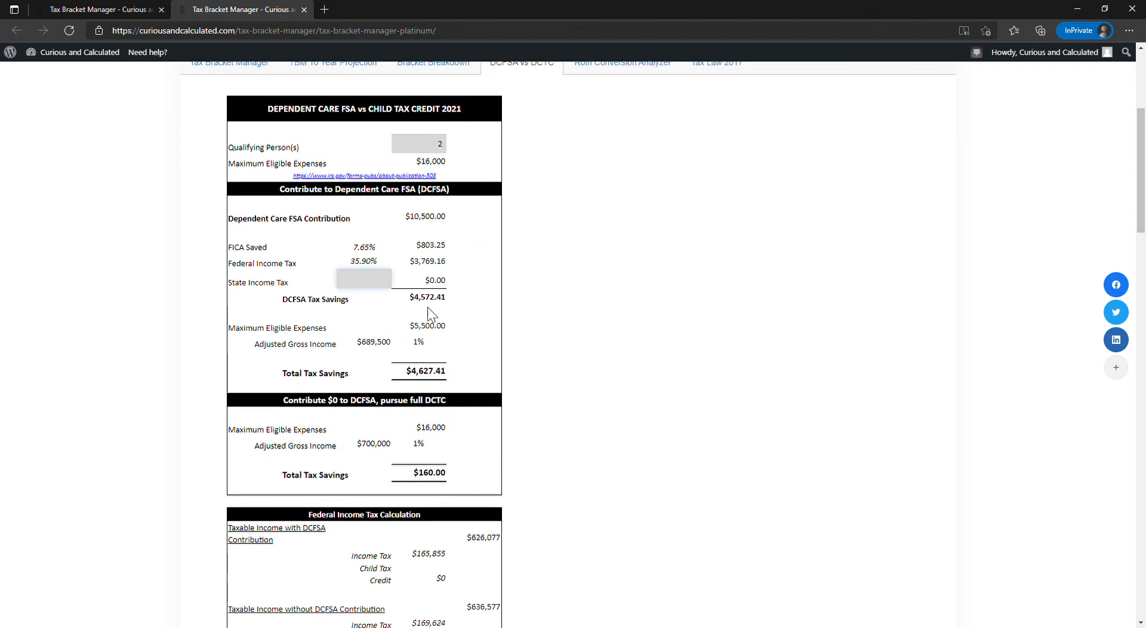
double_click(441, 385)
double_click(442, 474)
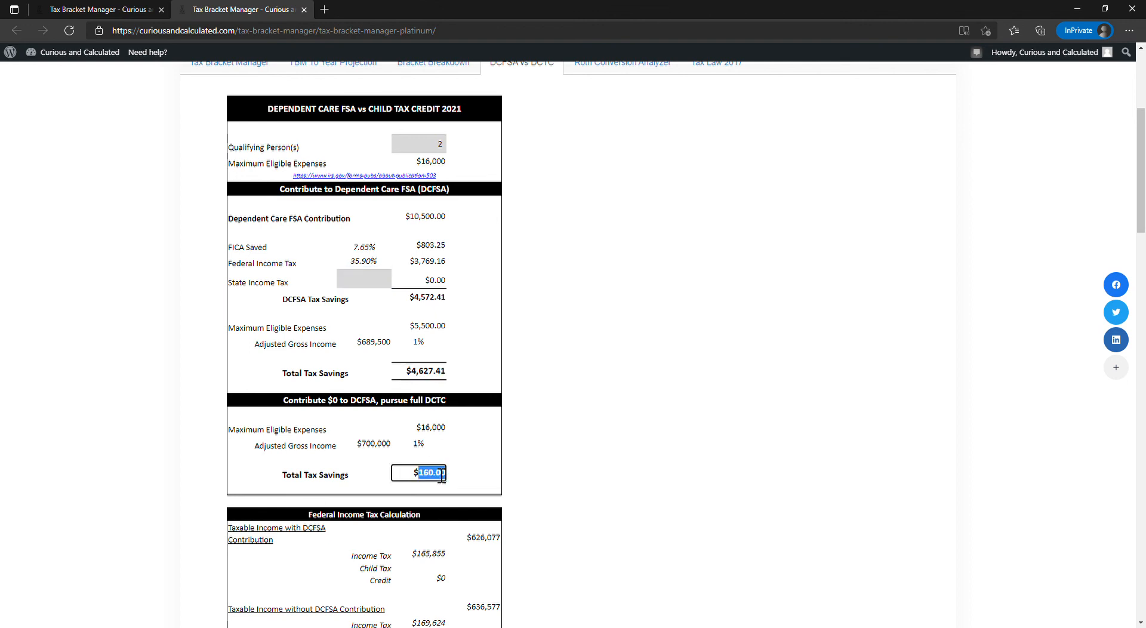
left_click(463, 453)
double_click(428, 373)
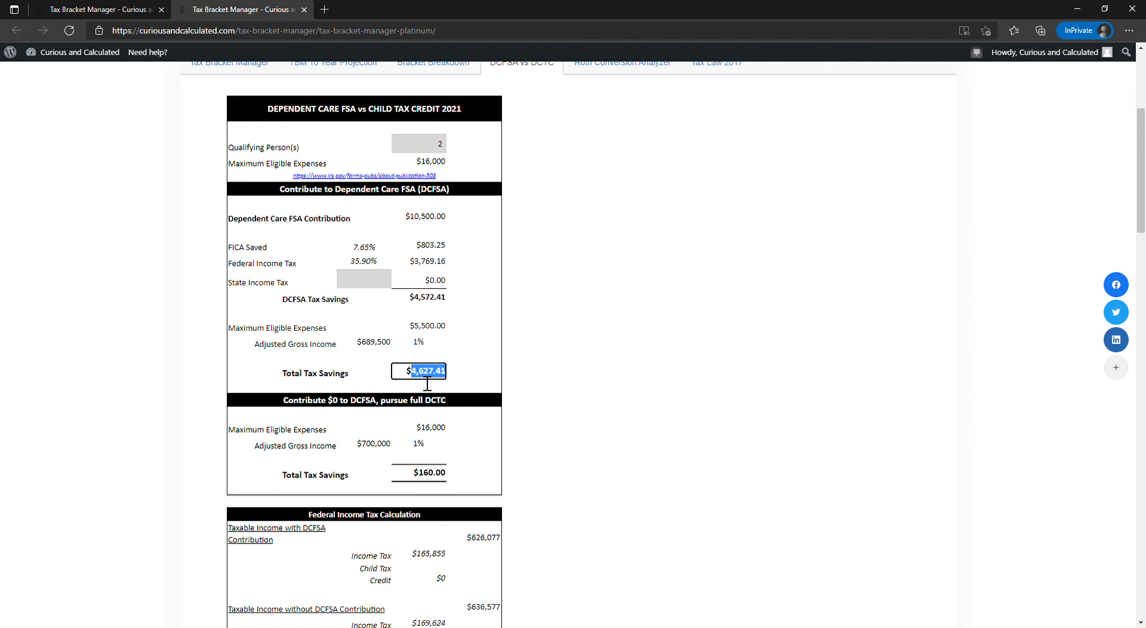
double_click(423, 471)
left_click(448, 377)
scroll(628, 406, "up", 5)
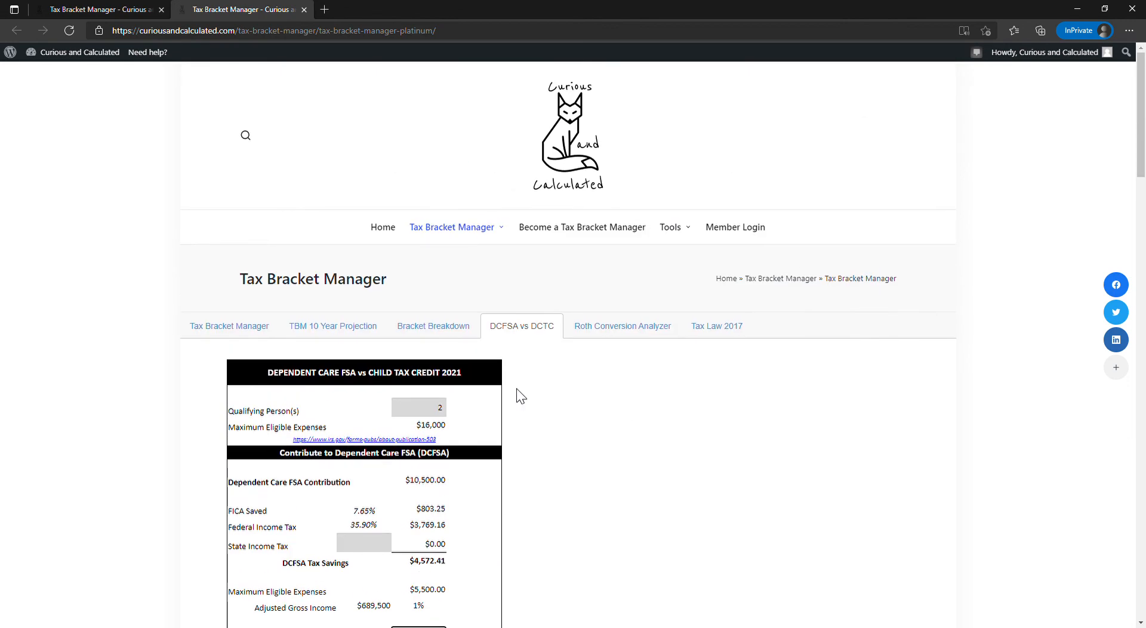
left_click(234, 331)
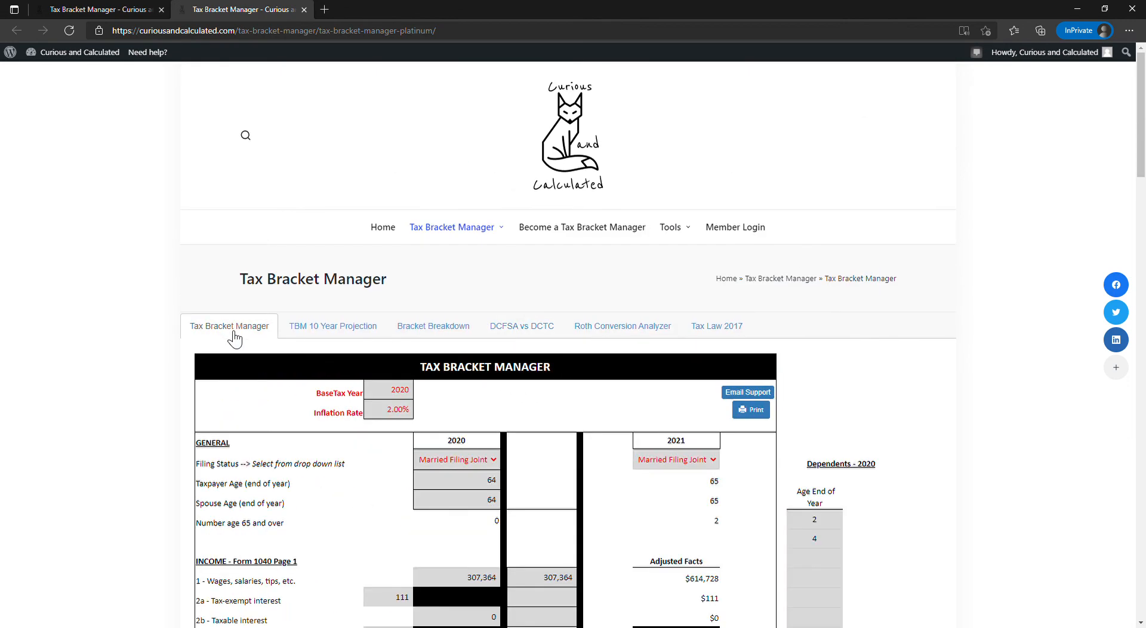